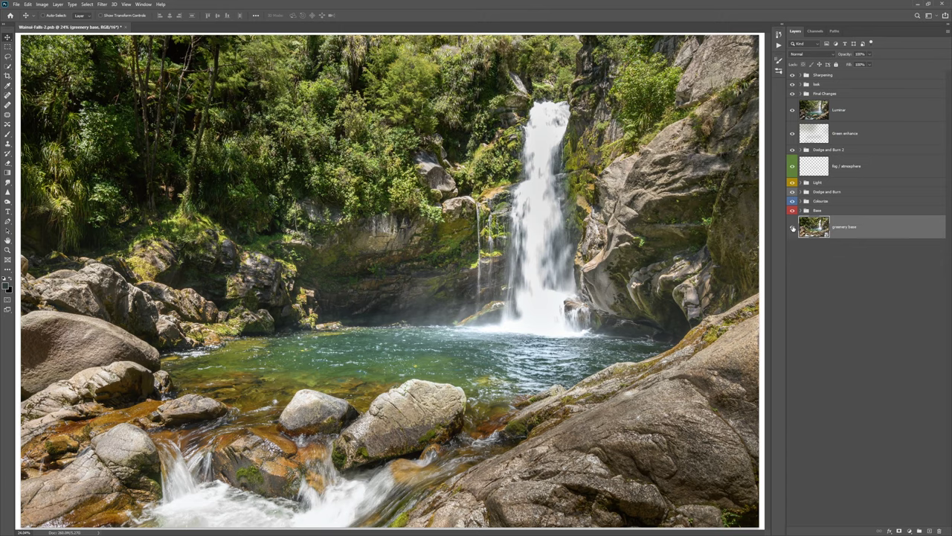
Show the finished edit and set the status bar to report Layer Count
alt+click(792, 228)
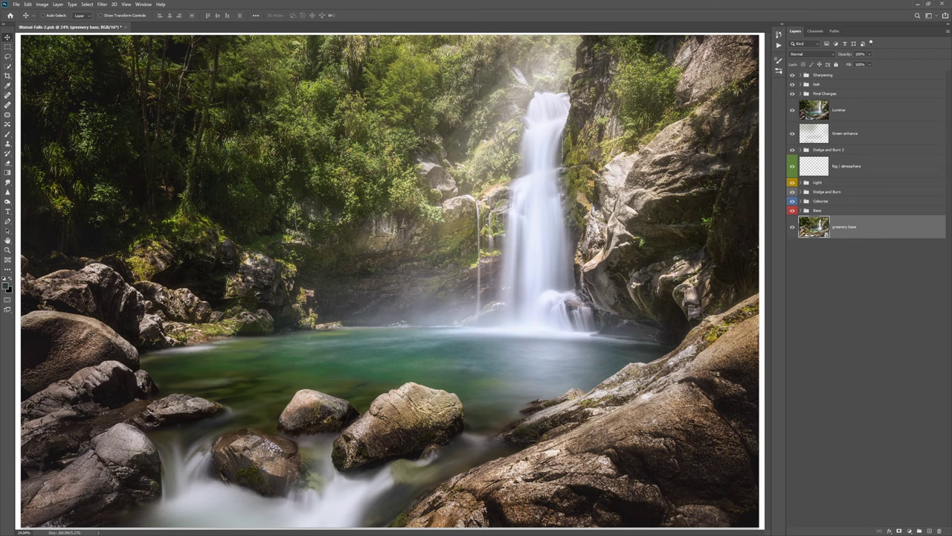
click(97, 532)
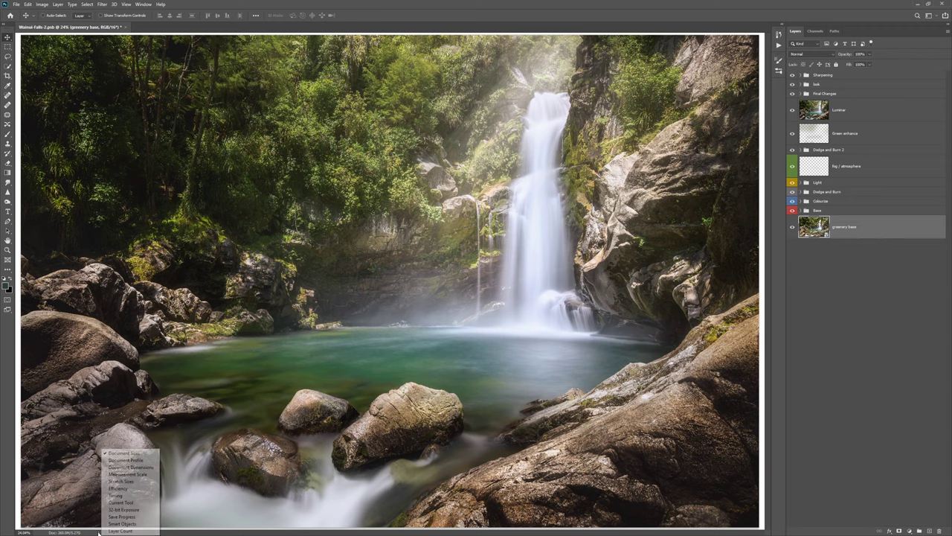
click(131, 532)
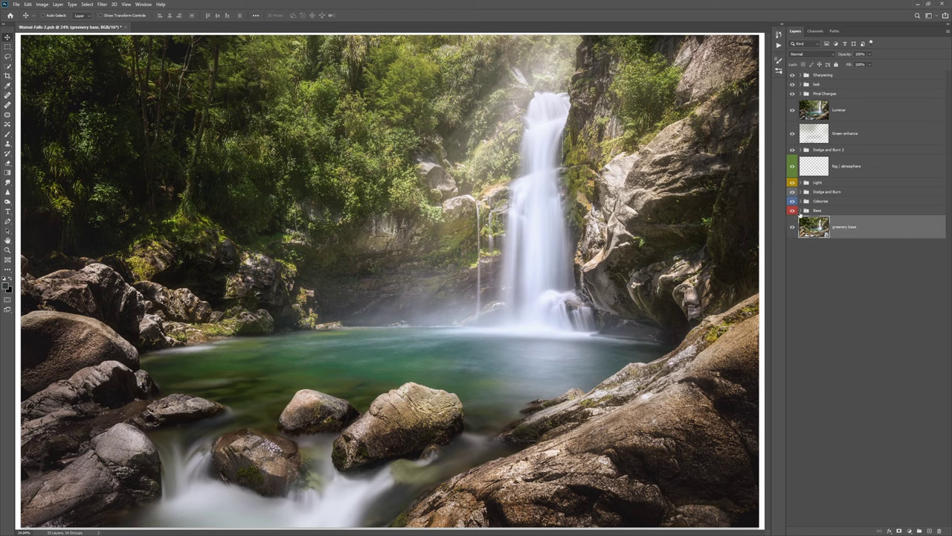
Compare the edit with the base photo, then show only the greenery base layer
alt+click(792, 229)
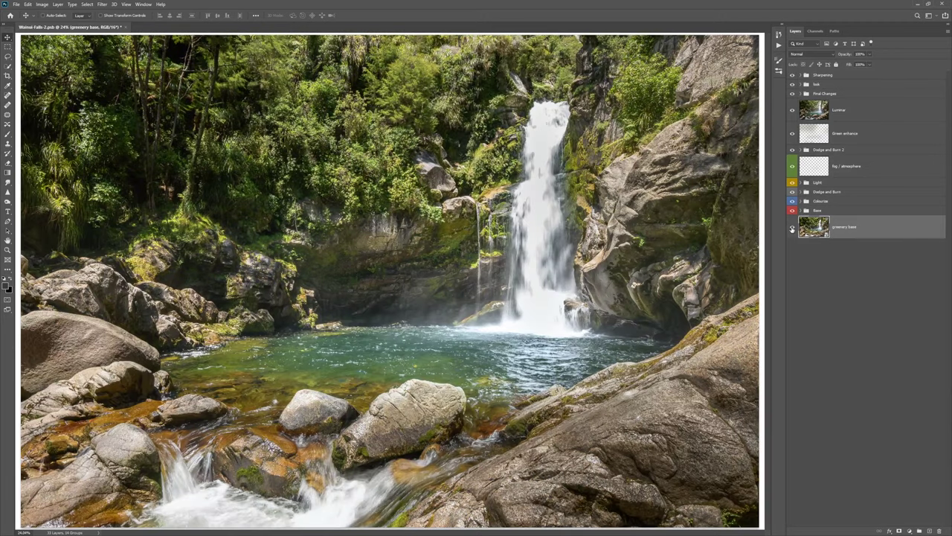
alt+click(793, 229)
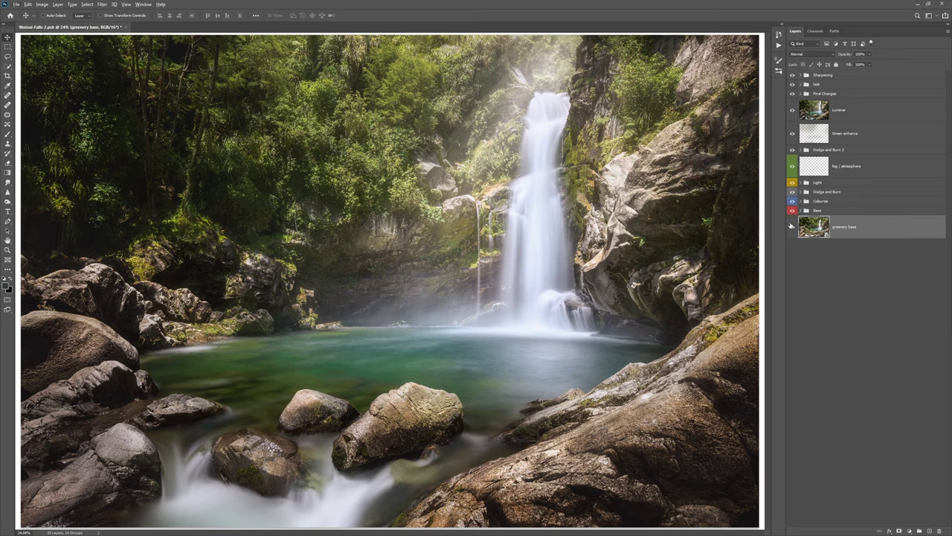
alt+click(791, 226)
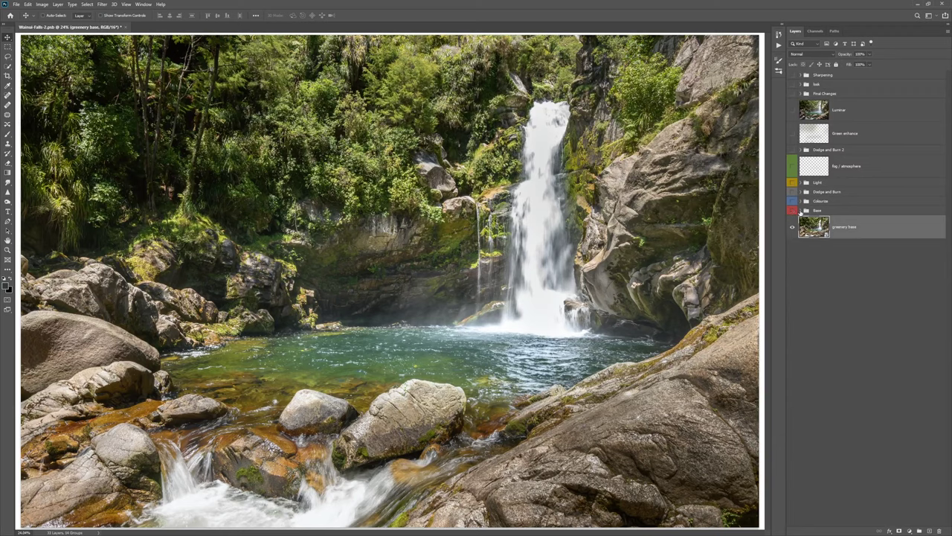
Make the Base group visible with Path Blur and the long-exposure blur layers hidden
click(800, 211)
click(839, 212)
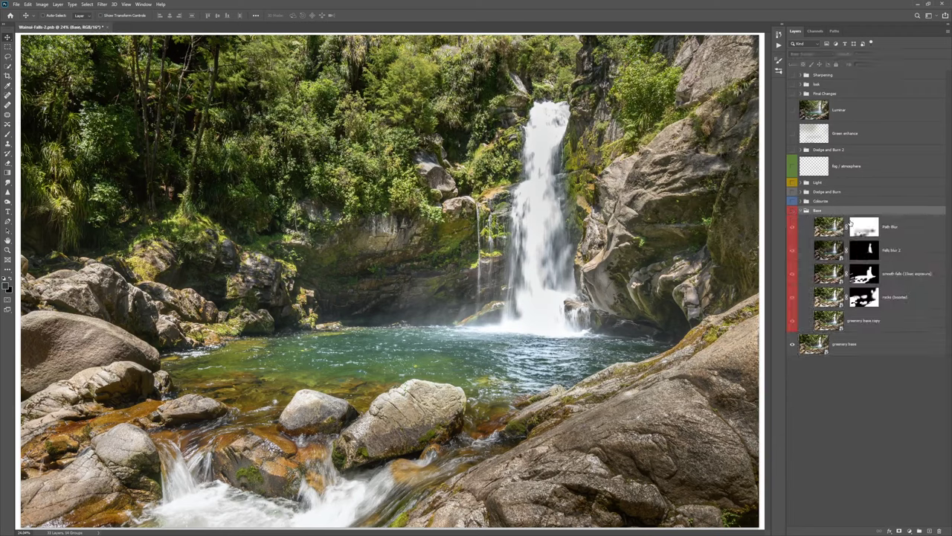
click(791, 212)
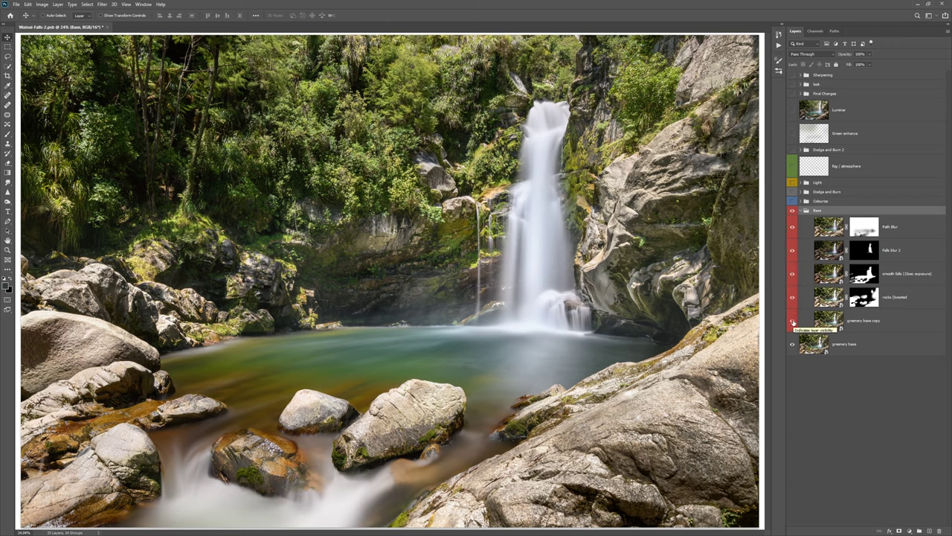
click(791, 226)
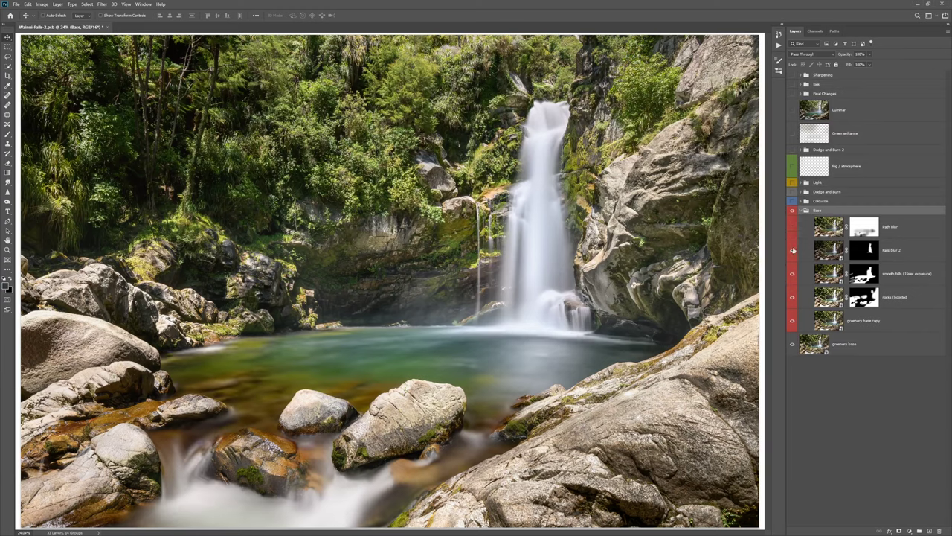
click(790, 300)
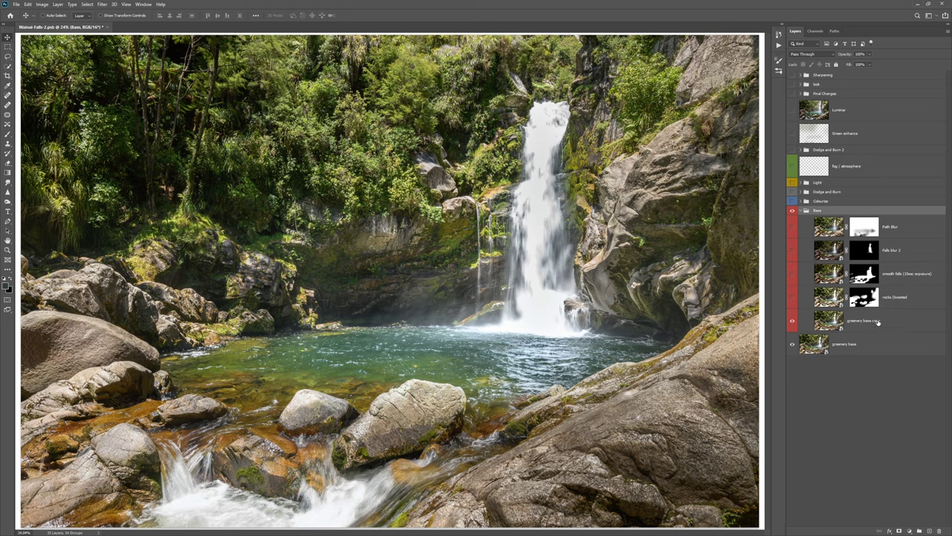
Turn on the rocks (boosted) layer, comparing the image with and without it
click(878, 322)
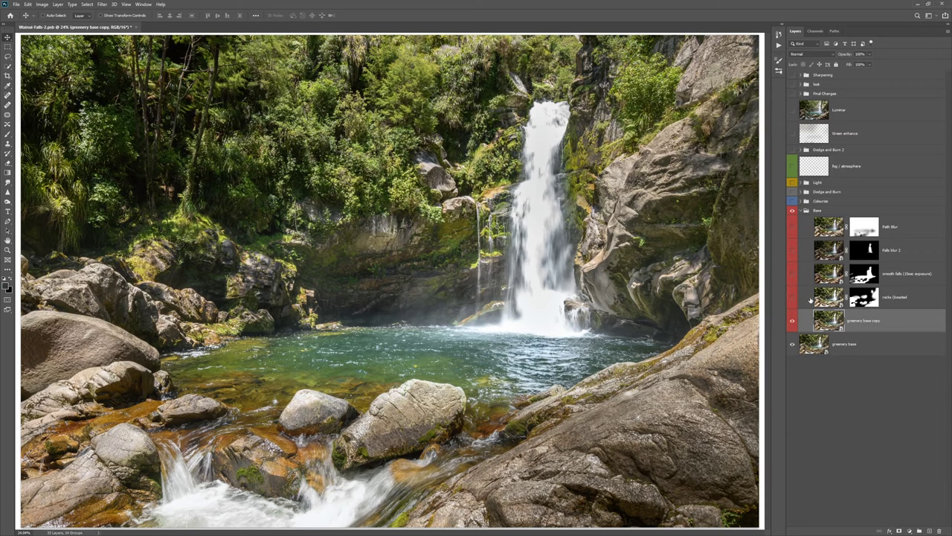
double_click(893, 298)
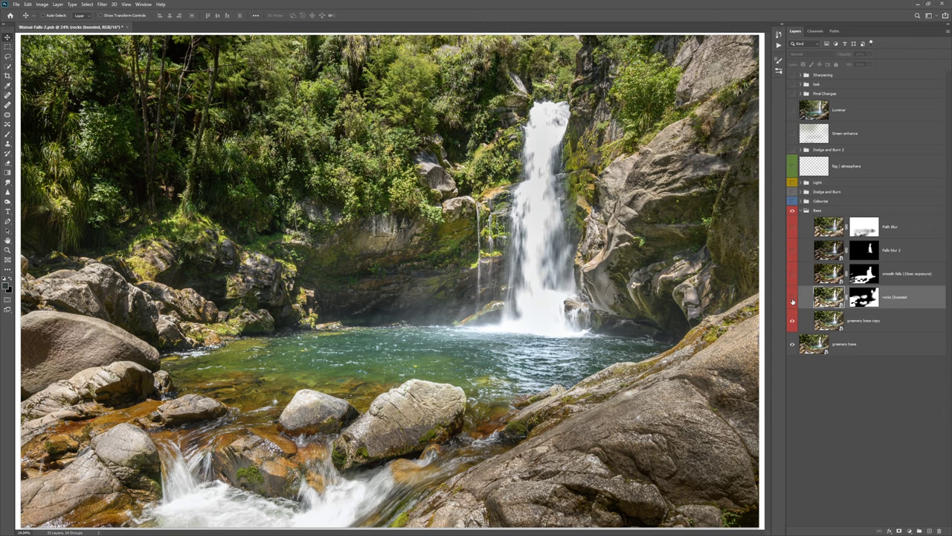
click(793, 301)
click(792, 300)
click(792, 300)
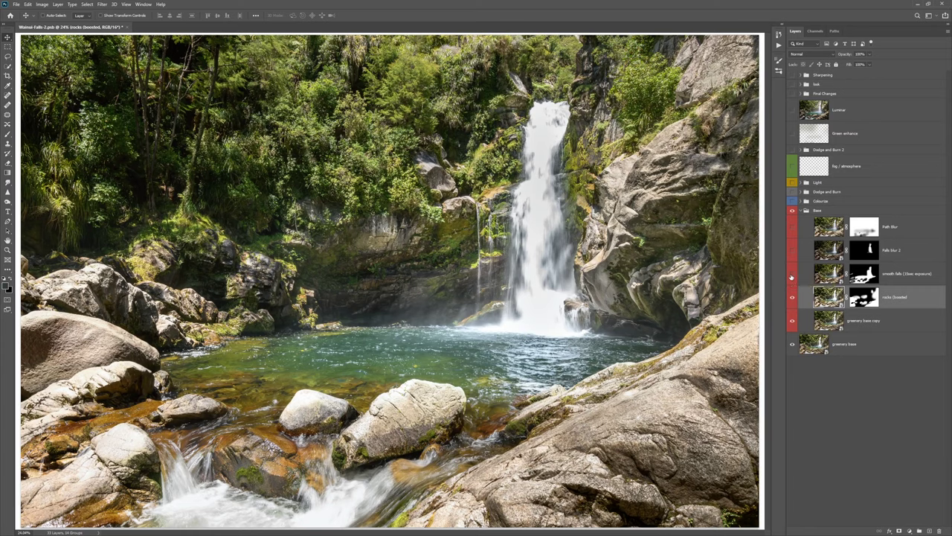
Turn on smooth falls (15sec exposure), compare the water, then view its mask alone
click(914, 275)
click(792, 275)
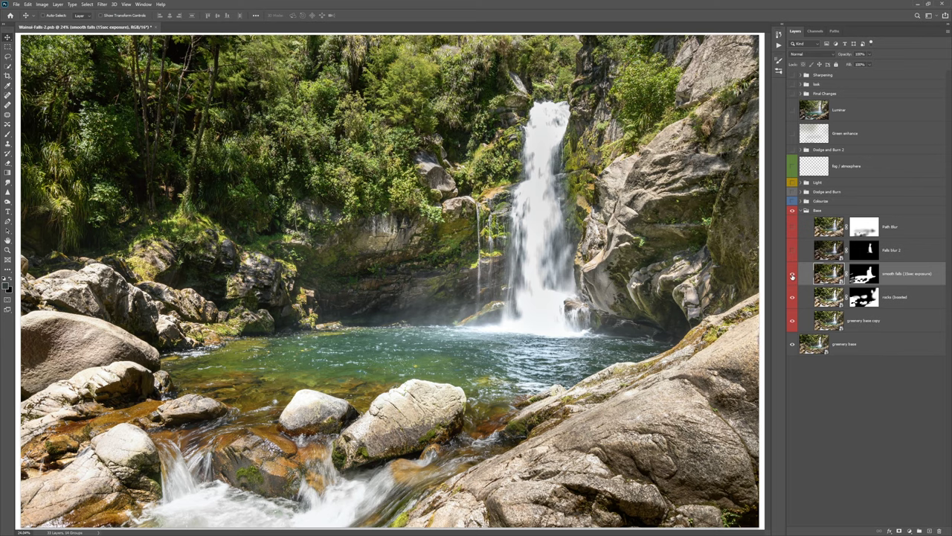
click(792, 275)
click(792, 275)
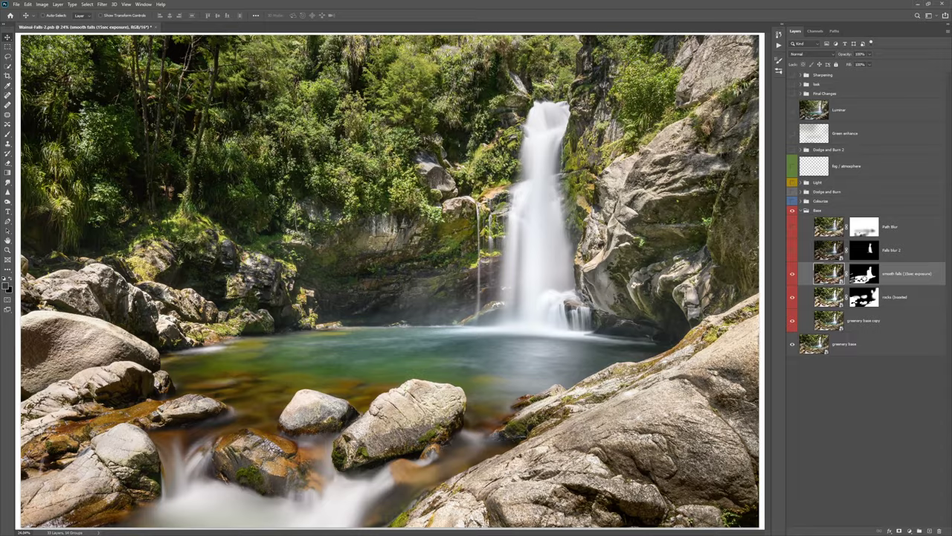
alt+click(863, 273)
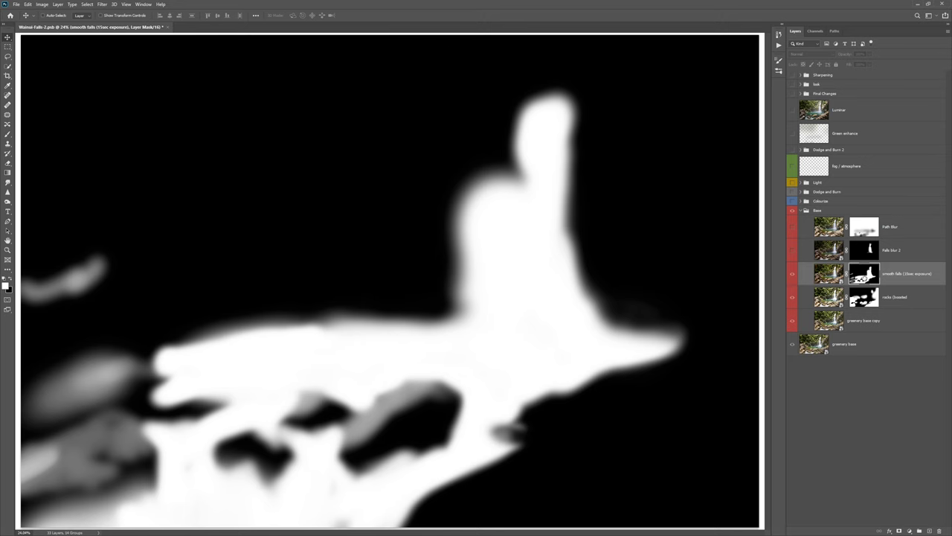
Exit the mask view and compare crisp versus smooth water, leaving smooth falls visible
alt+click(863, 275)
click(793, 274)
click(793, 275)
click(793, 274)
click(793, 274)
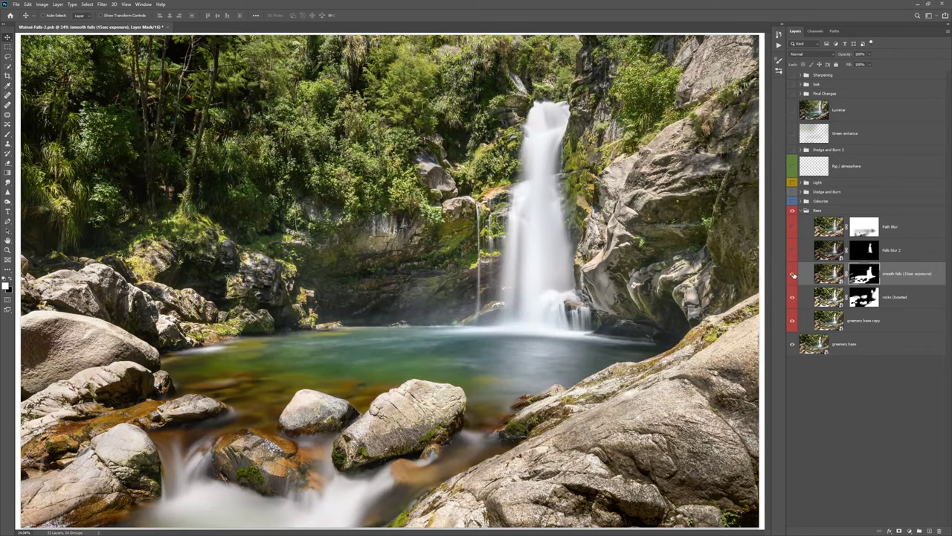
click(793, 275)
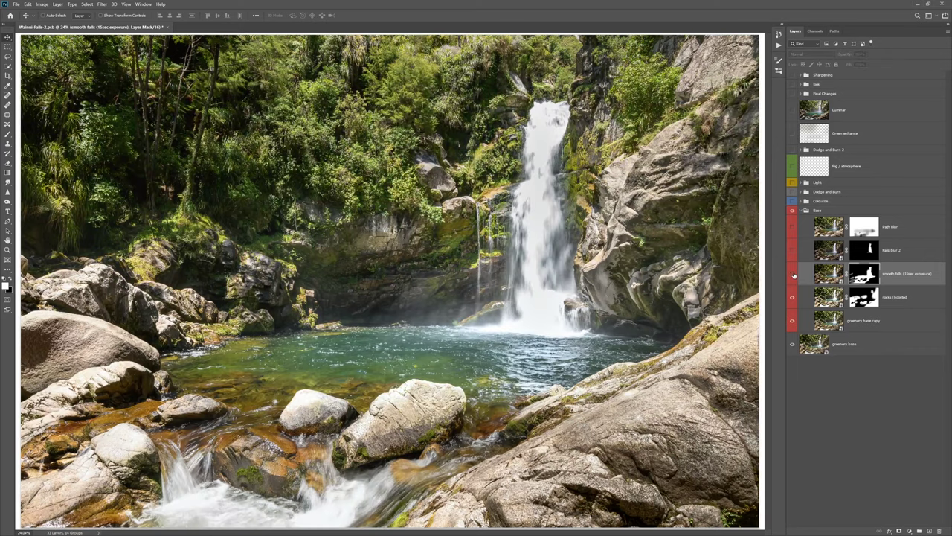
click(793, 275)
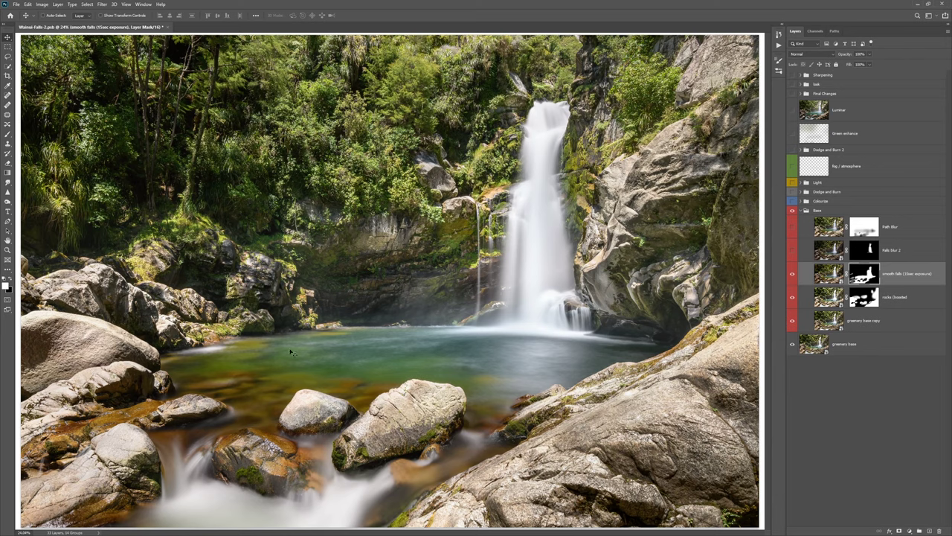
click(793, 275)
click(793, 274)
click(793, 274)
click(793, 274)
Turn on Falls blur 2, comparing the waterfall with and without it
click(841, 252)
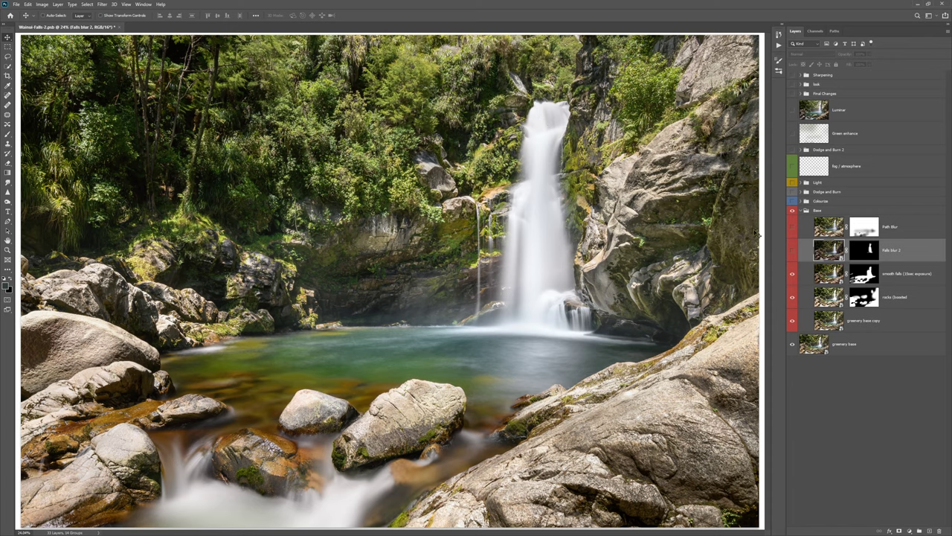
click(792, 252)
click(793, 251)
click(793, 251)
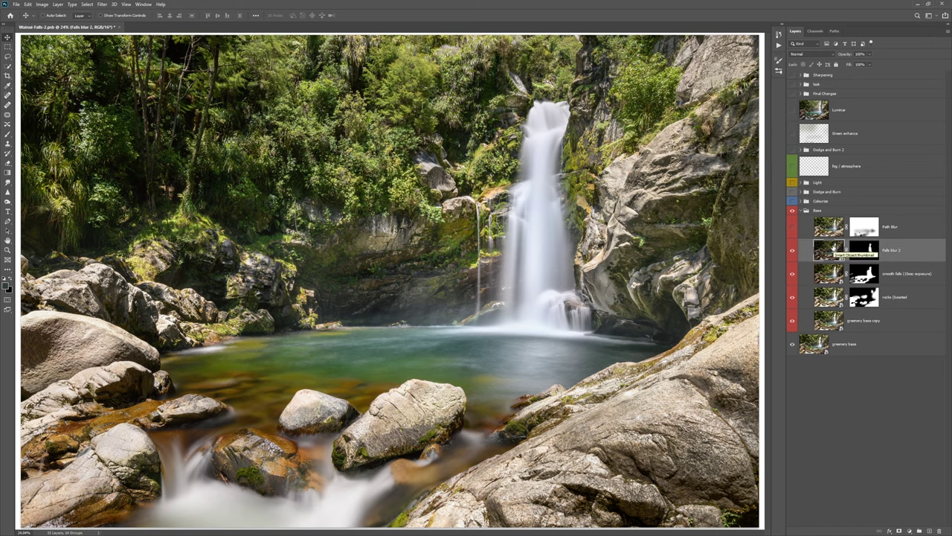
click(834, 282)
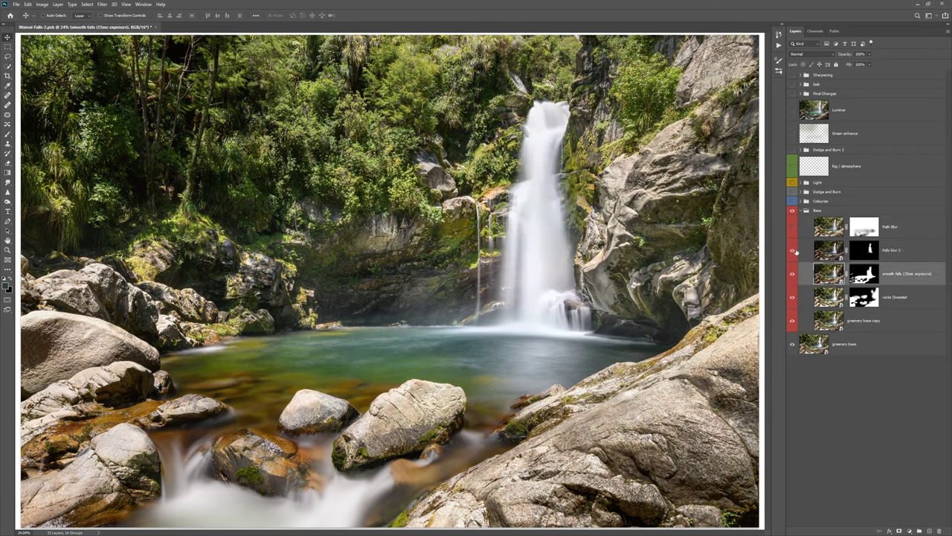
right_click(831, 274)
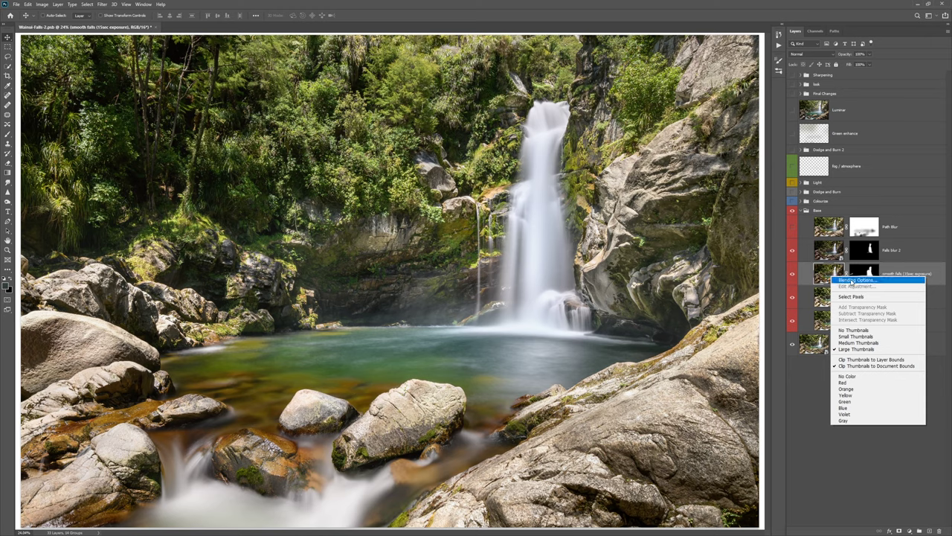
Make a New Smart Object via Copy, then open Falls blur 2's Camera Raw settings
right_click(919, 276)
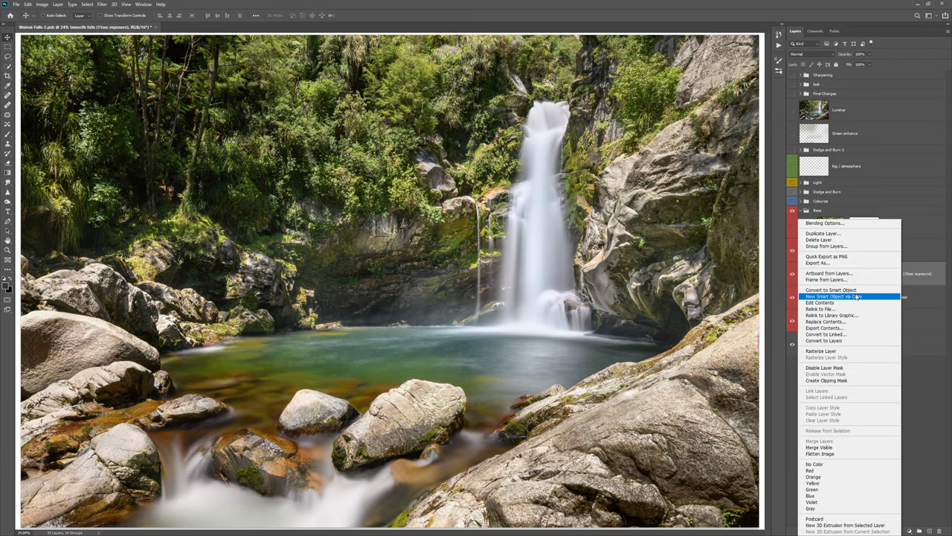
click(857, 296)
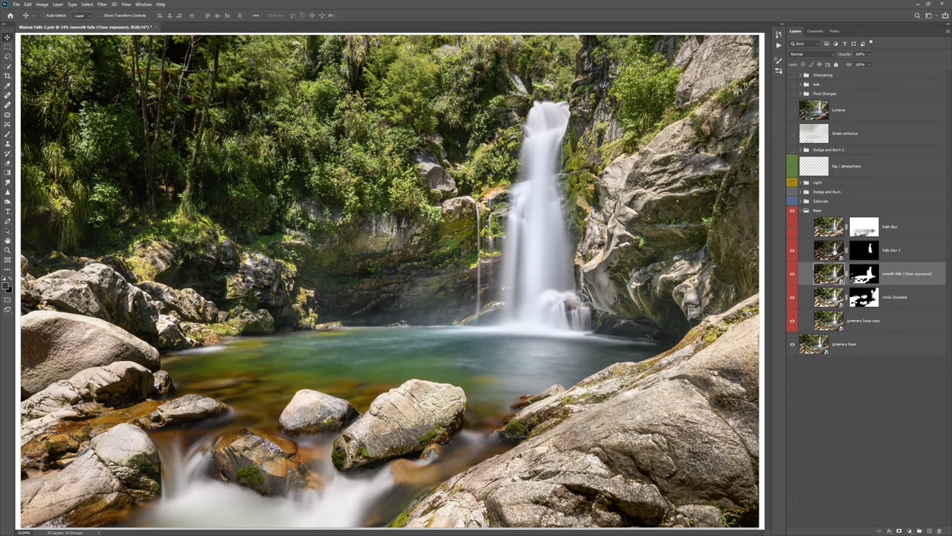
click(874, 252)
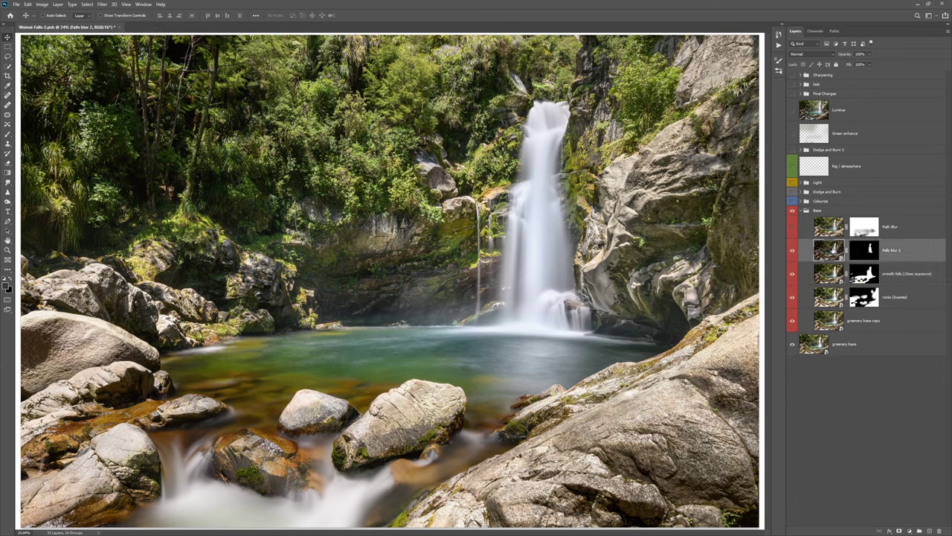
double_click(824, 248)
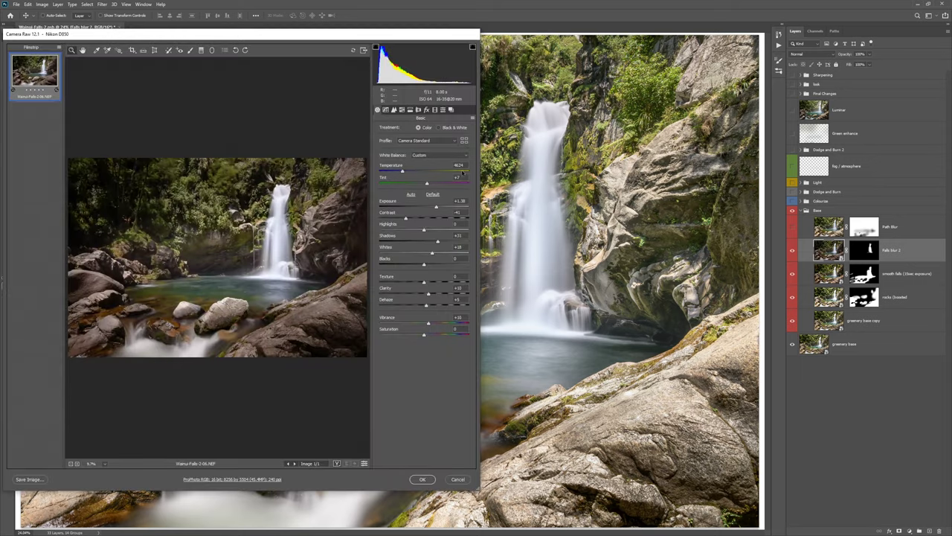
Move the Radial Filter (Exposure +1.10, Clarity +68) over the waterfall and apply Camera Raw
scroll(279, 217, up, 4)
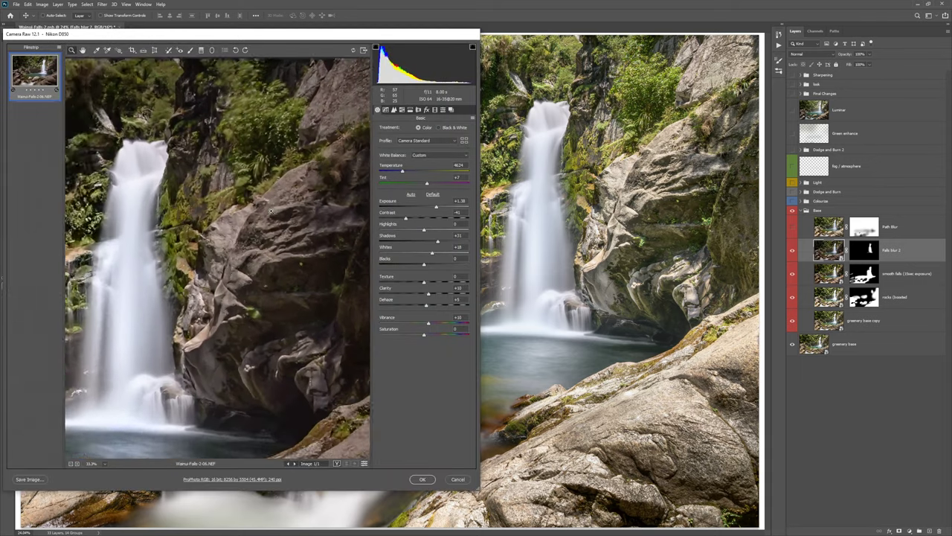
drag(222, 199, 341, 141)
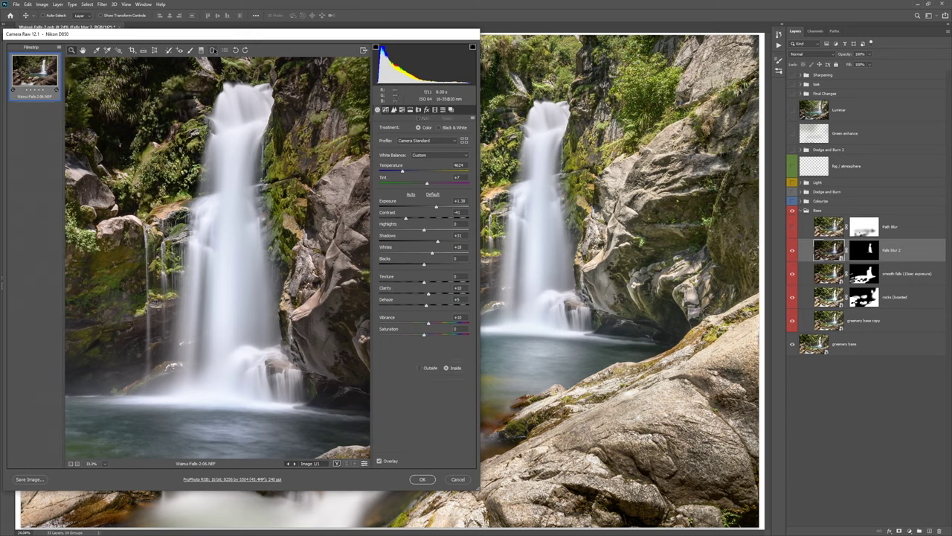
click(212, 50)
mouse_move(231, 253)
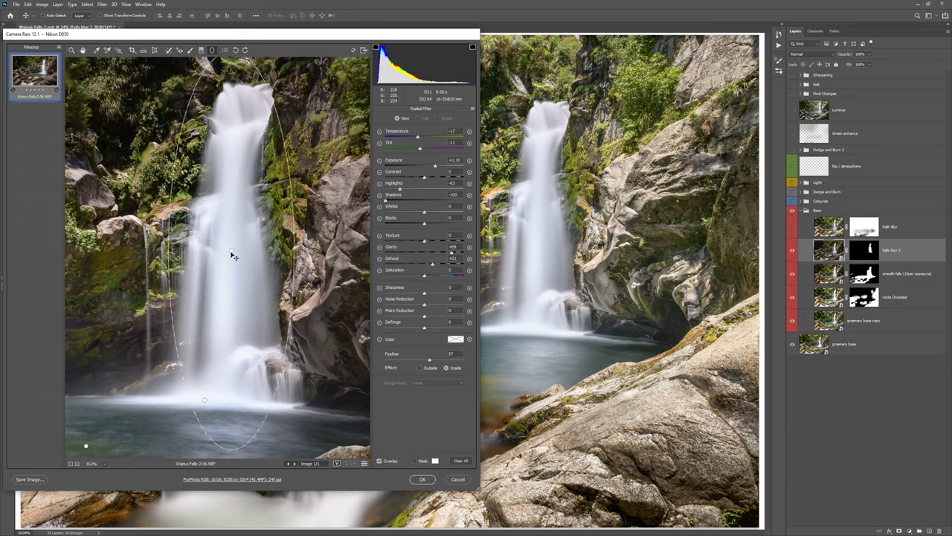
click(230, 251)
drag(230, 247, 44, 249)
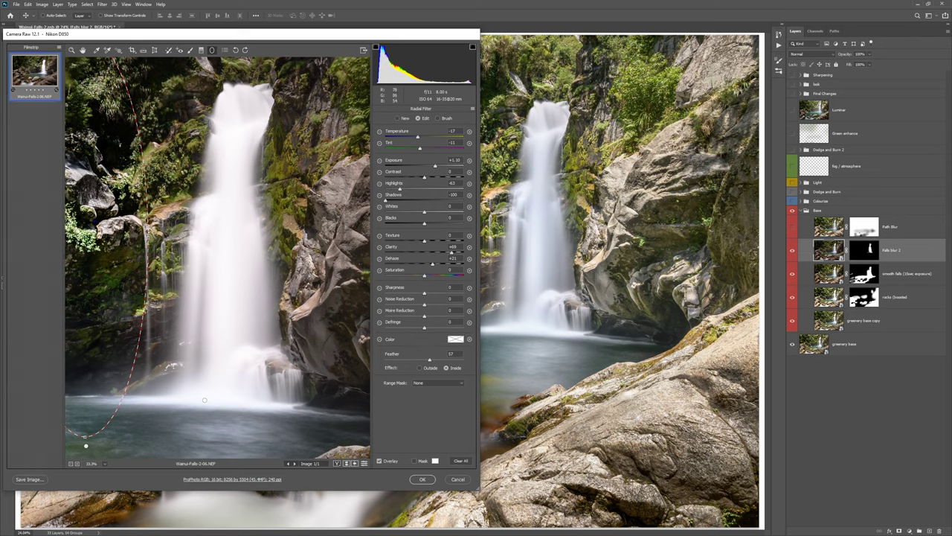
drag(86, 240, 233, 247)
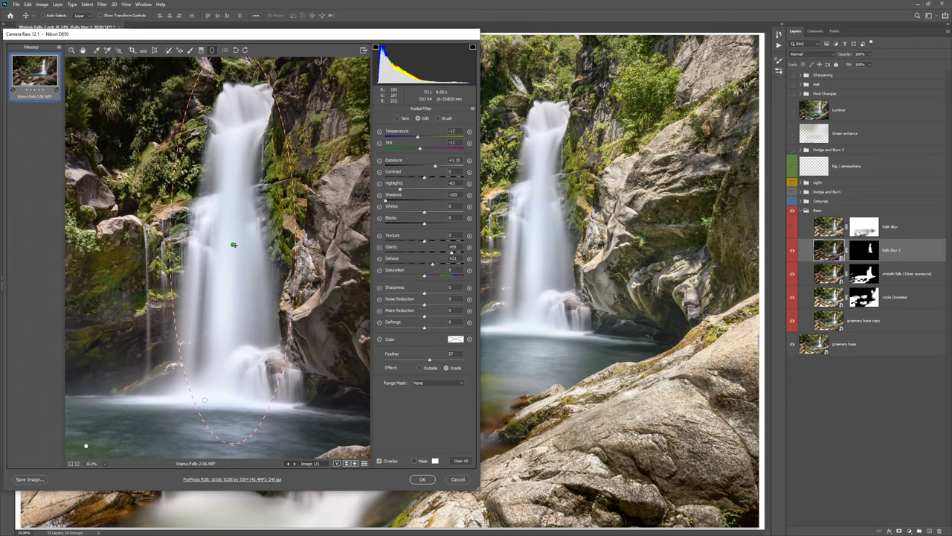
mouse_move(233, 244)
mouse_down()
mouse_move(111, 246)
mouse_move(223, 251)
mouse_up()
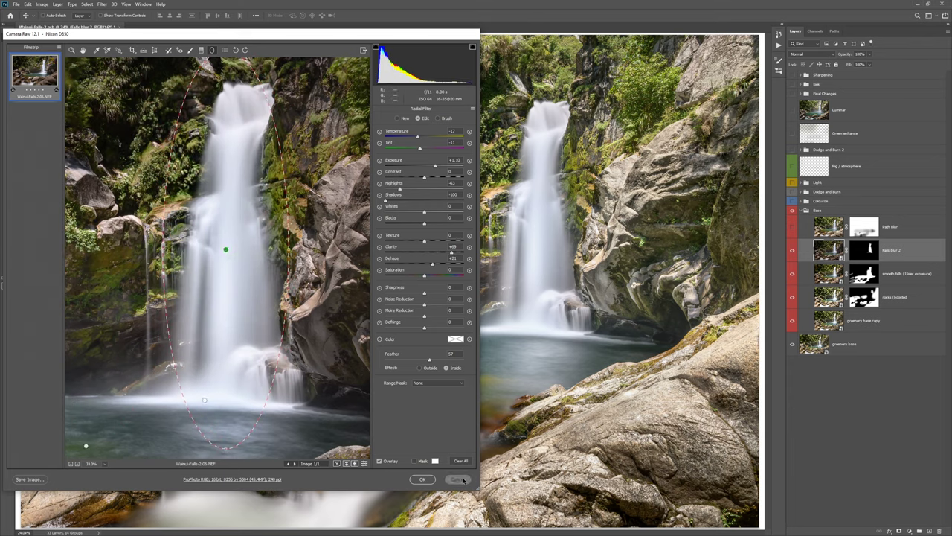
key(Return)
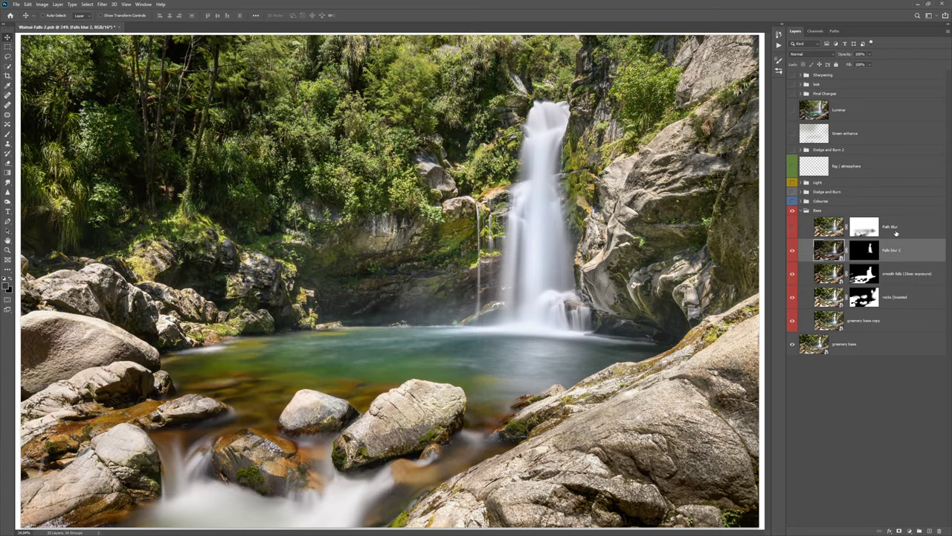
Show the Path Blur layer to smooth the pool water, then view the Channels panel
click(896, 232)
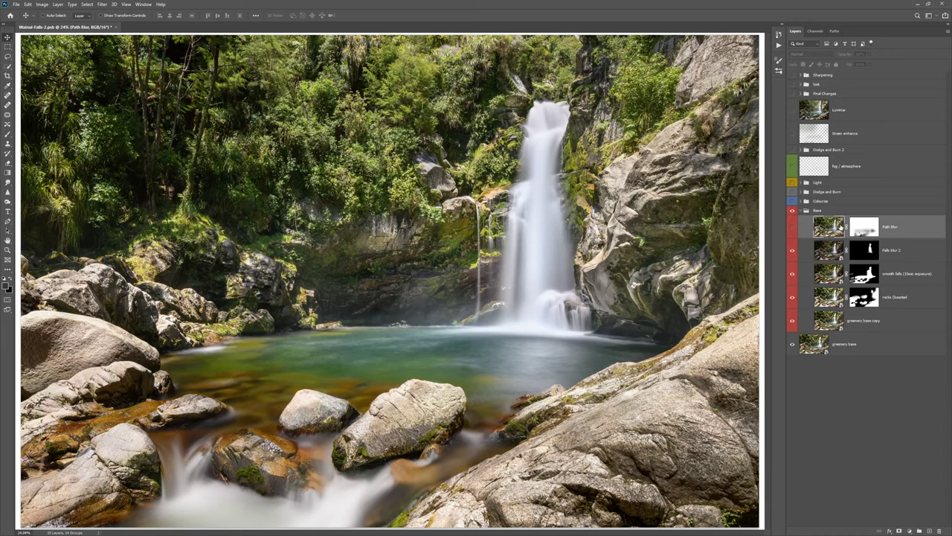
click(792, 227)
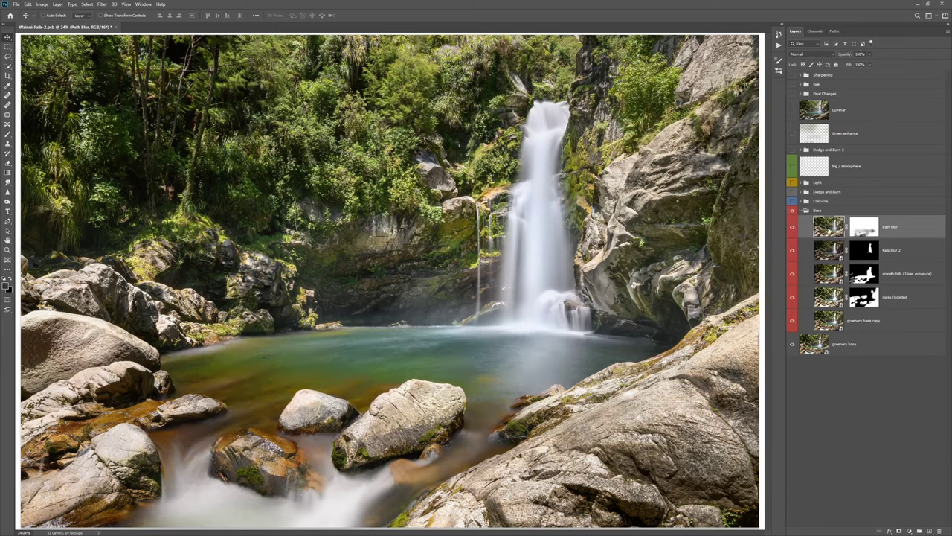
click(816, 31)
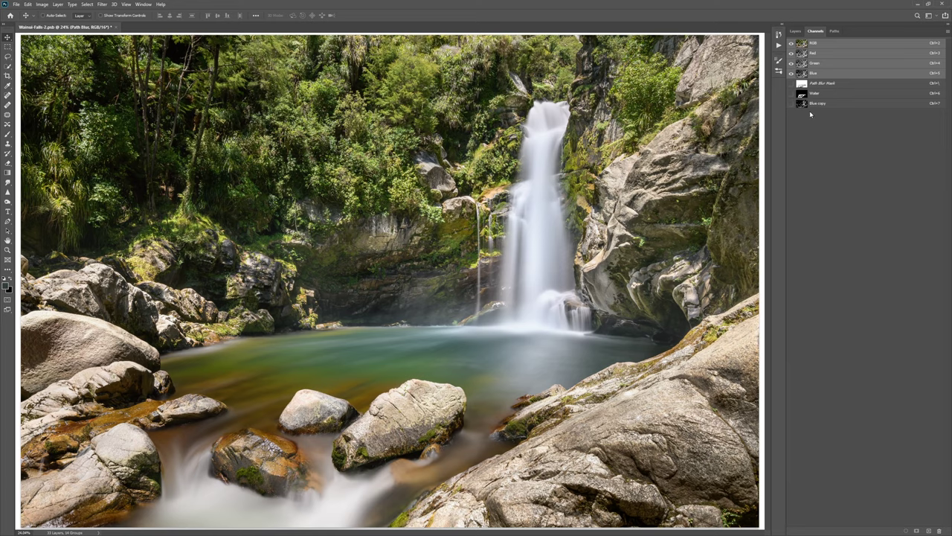
Load the Water channel selection, inspect its mask, and return to the Base group layers
ctrl+click(801, 93)
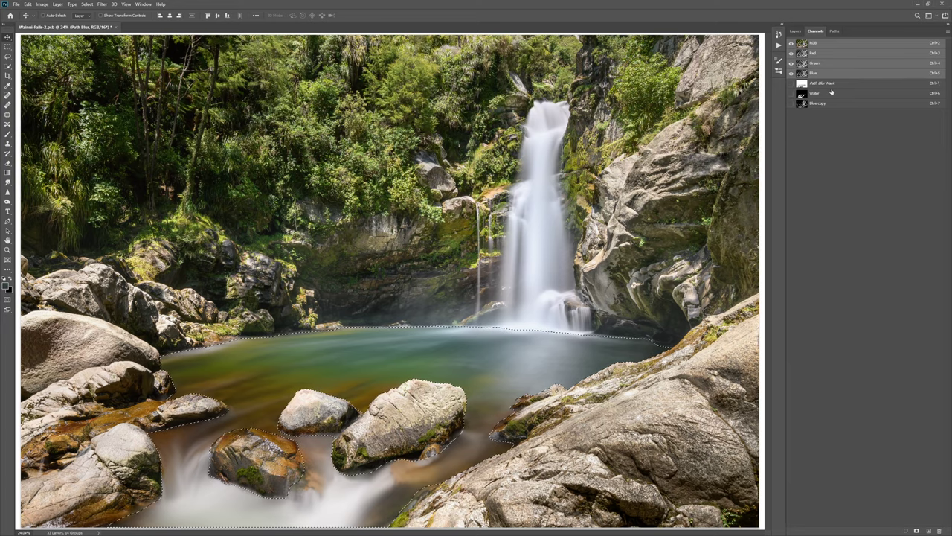
click(809, 93)
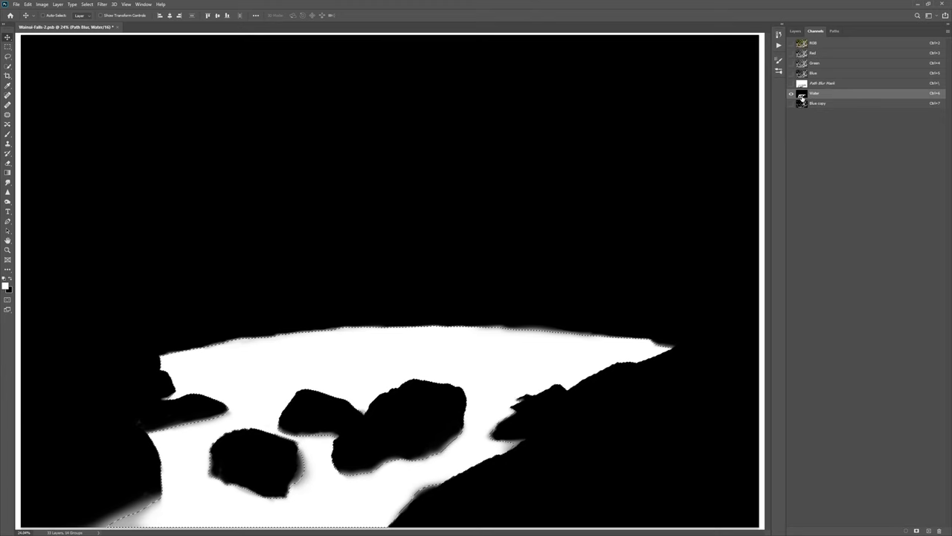
click(795, 31)
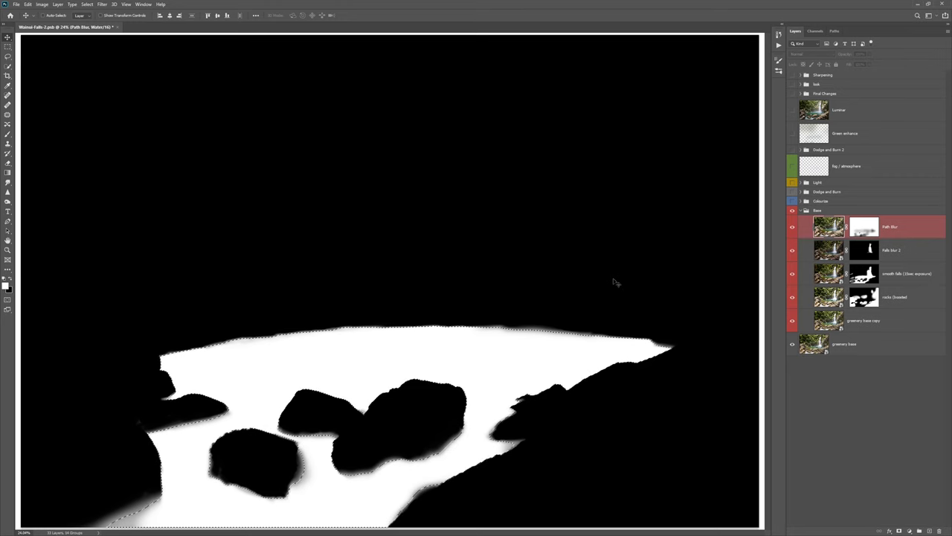
click(849, 211)
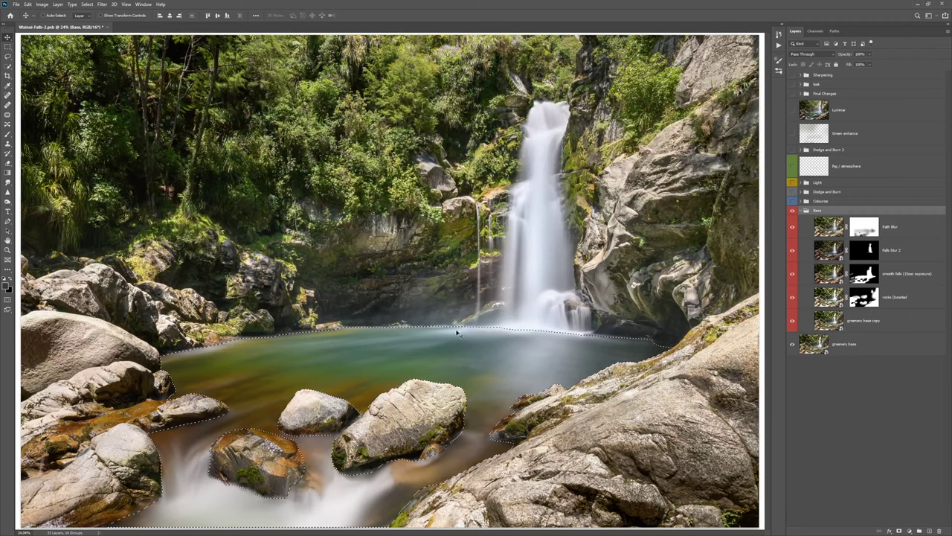
click(102, 4)
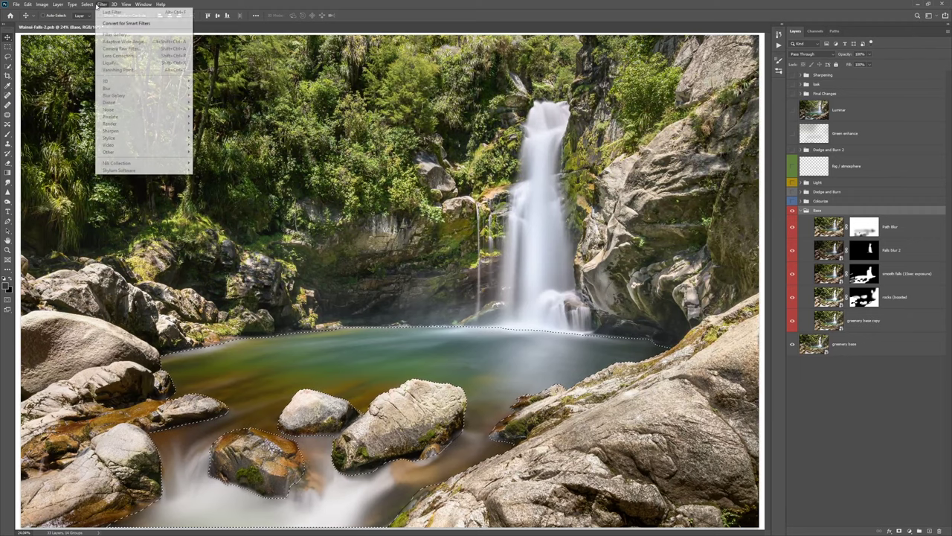
click(557, 303)
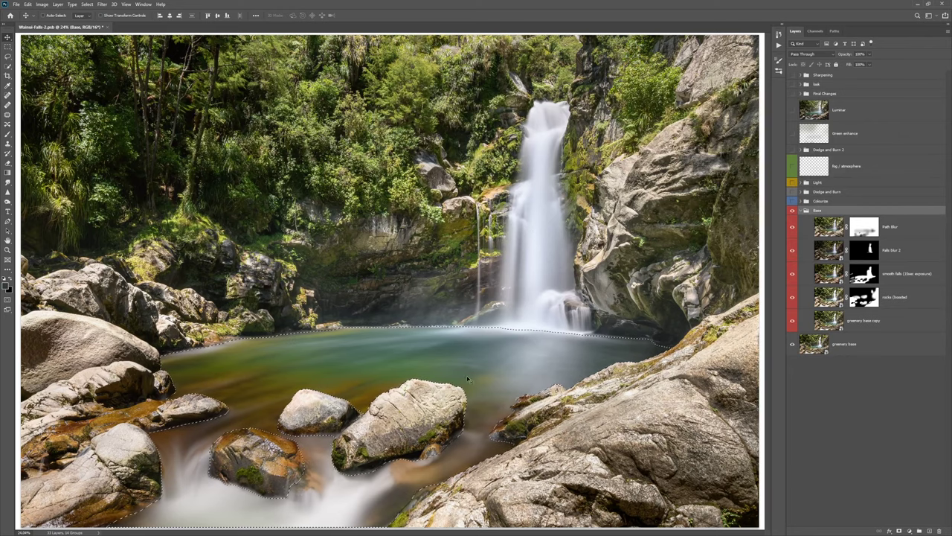
Deselect and compare the pool with and without Path Blur, leaving it visible
key(alt+bracketleft)
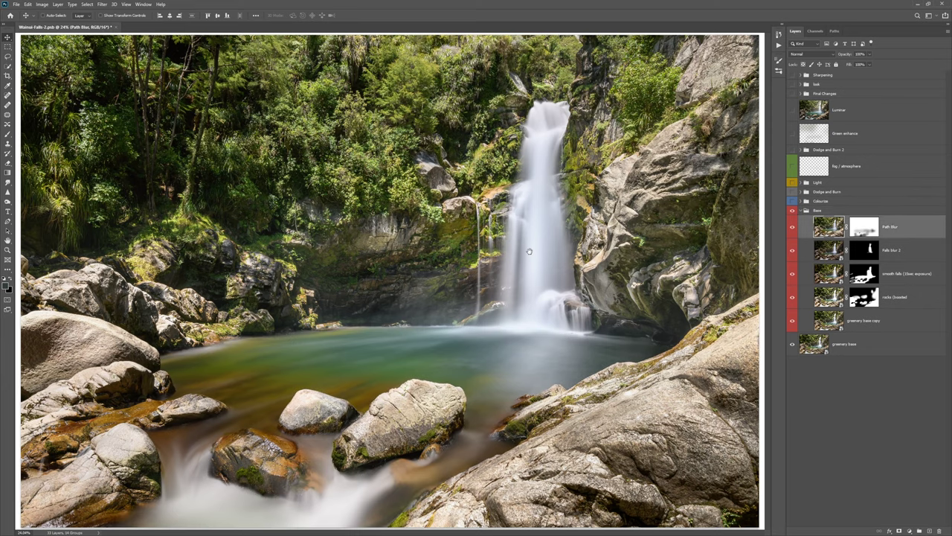
key(ctrl+d)
click(792, 227)
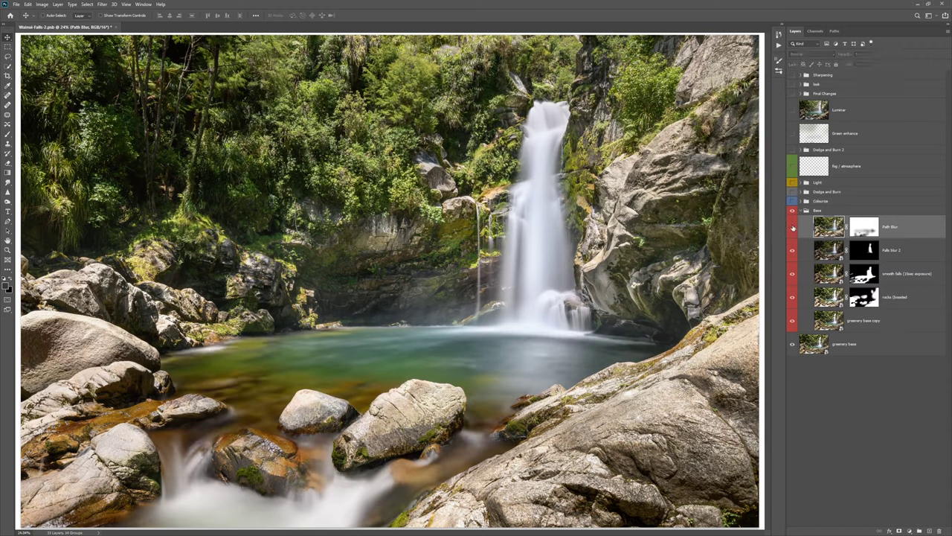
click(792, 227)
click(792, 227)
click(792, 227)
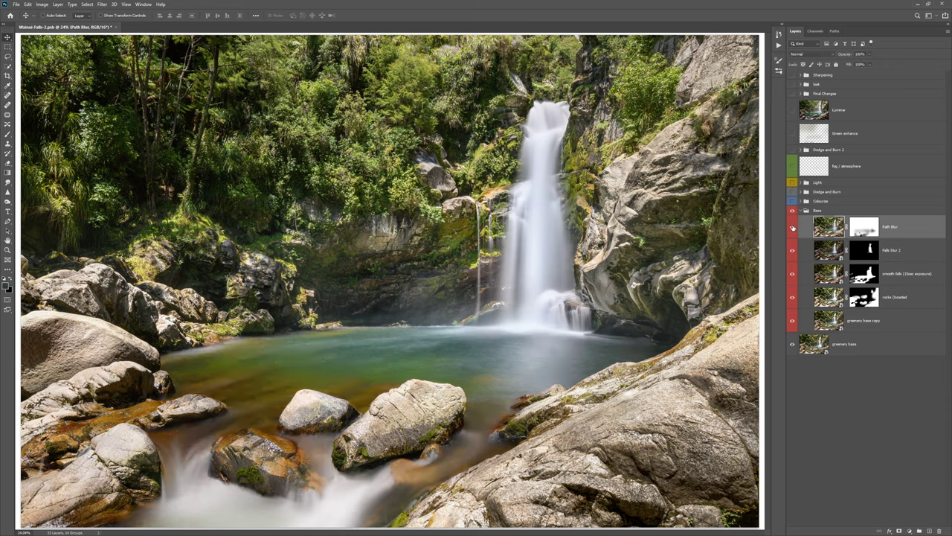
click(839, 202)
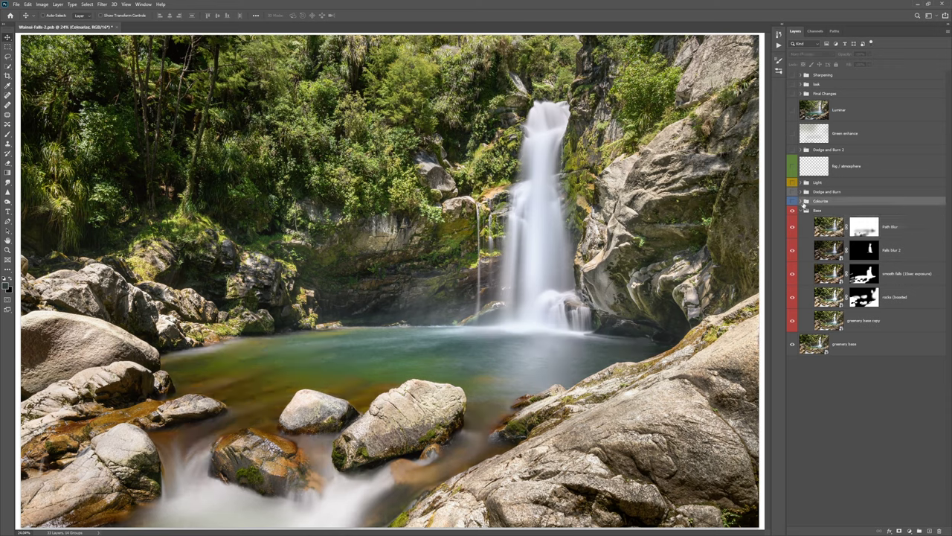
Expand the Colourise group and compare the pool with and without its turquoise tint
click(806, 201)
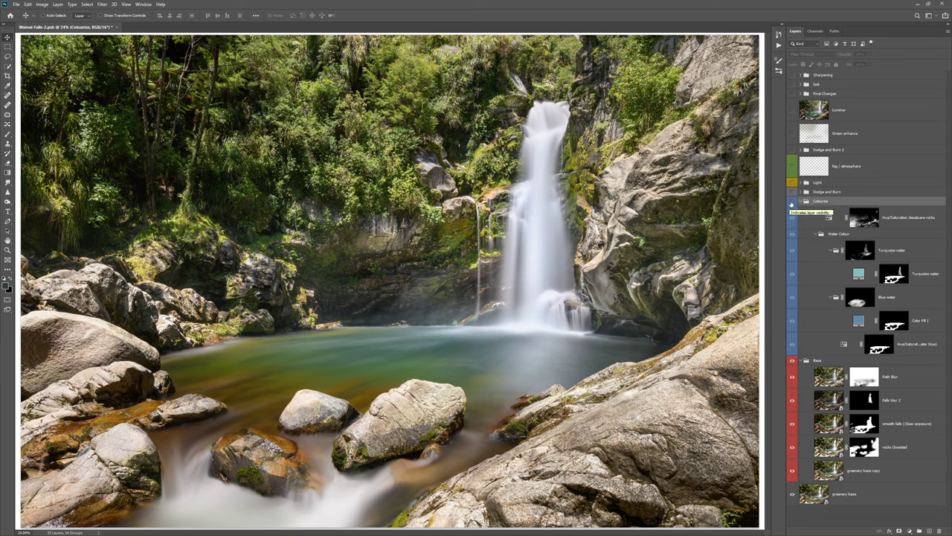
click(791, 203)
click(791, 201)
click(791, 202)
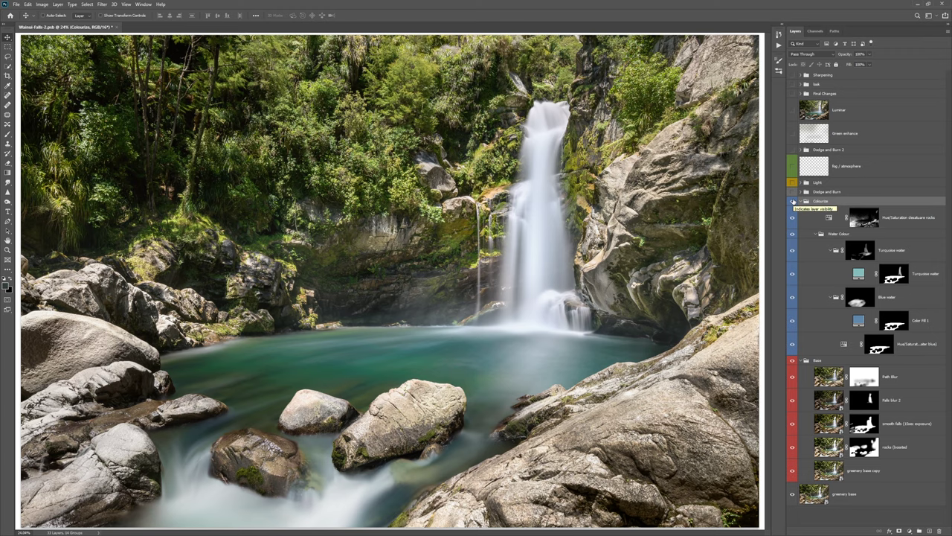
click(793, 201)
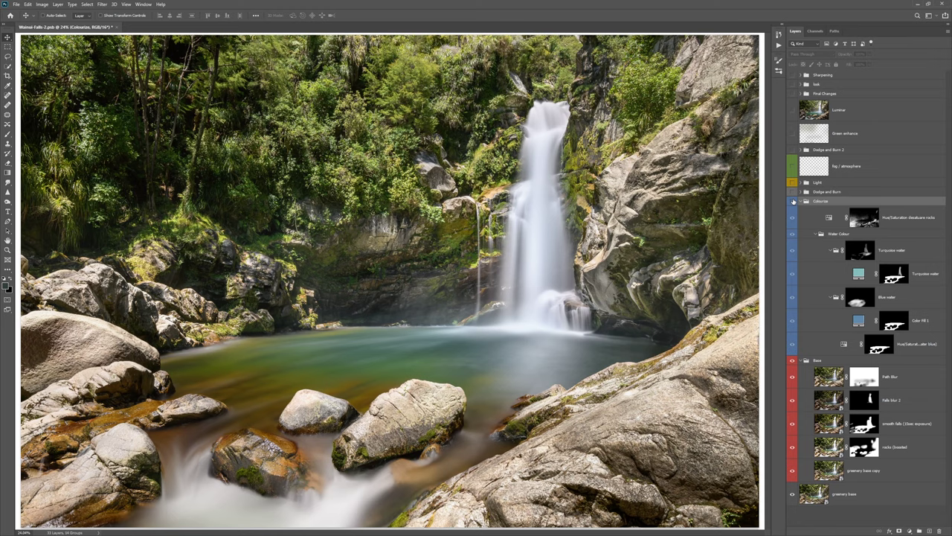
click(793, 201)
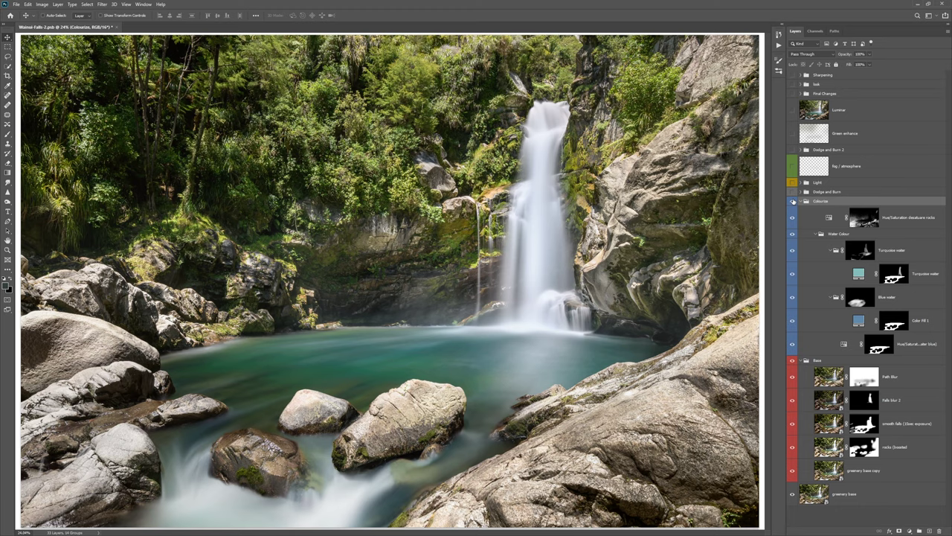
Leave the Colourise group on and open the 'make water blue' Hue/Saturation settings
click(793, 201)
click(793, 201)
click(793, 200)
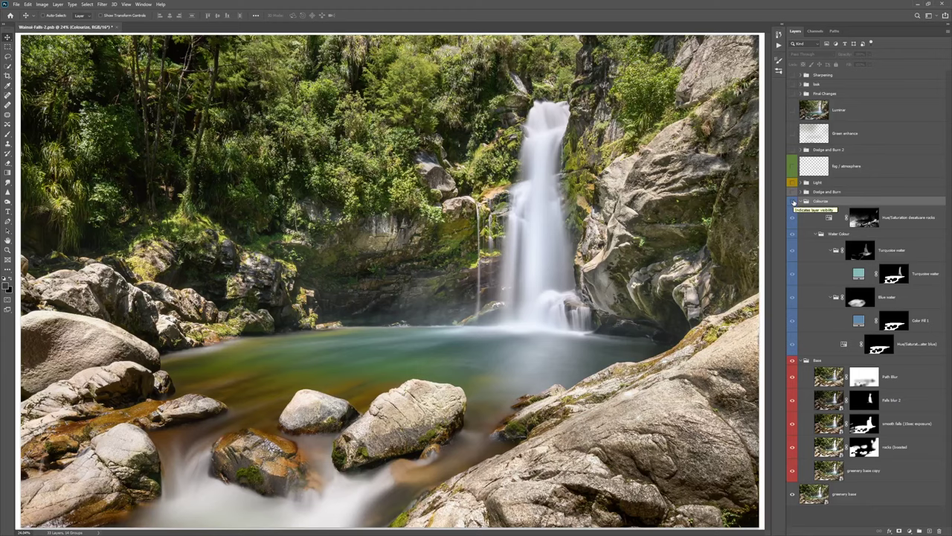
click(792, 202)
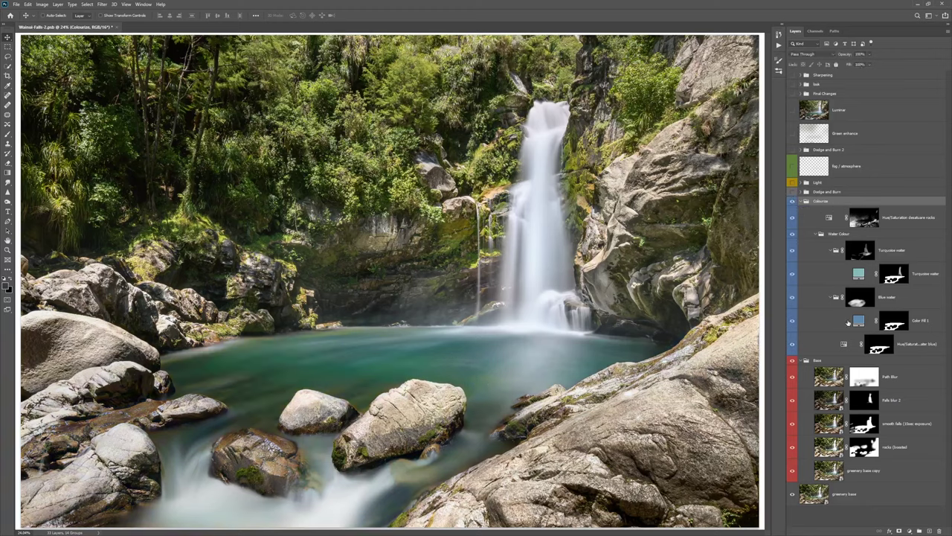
double_click(876, 345)
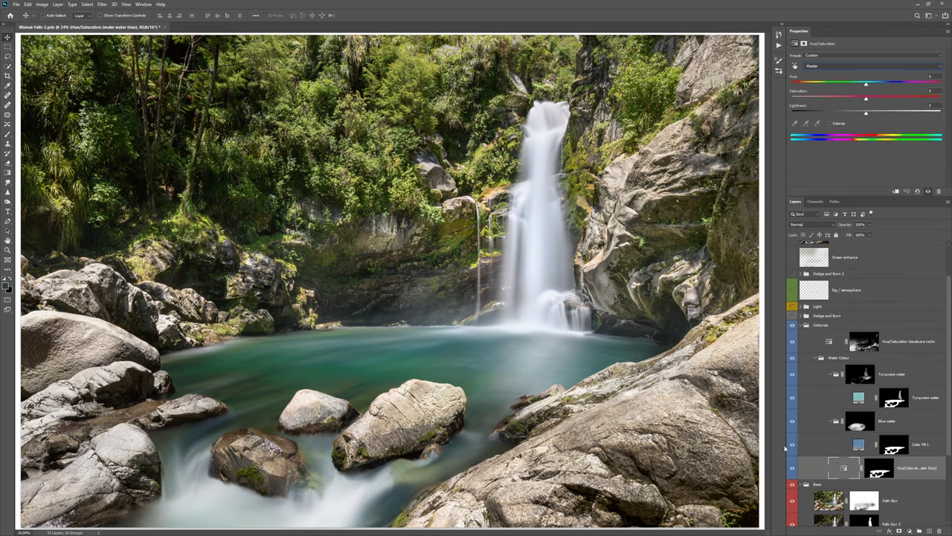
Compare the pool with and without the 'make water blue' adjustment, leaving it on
click(792, 467)
click(793, 468)
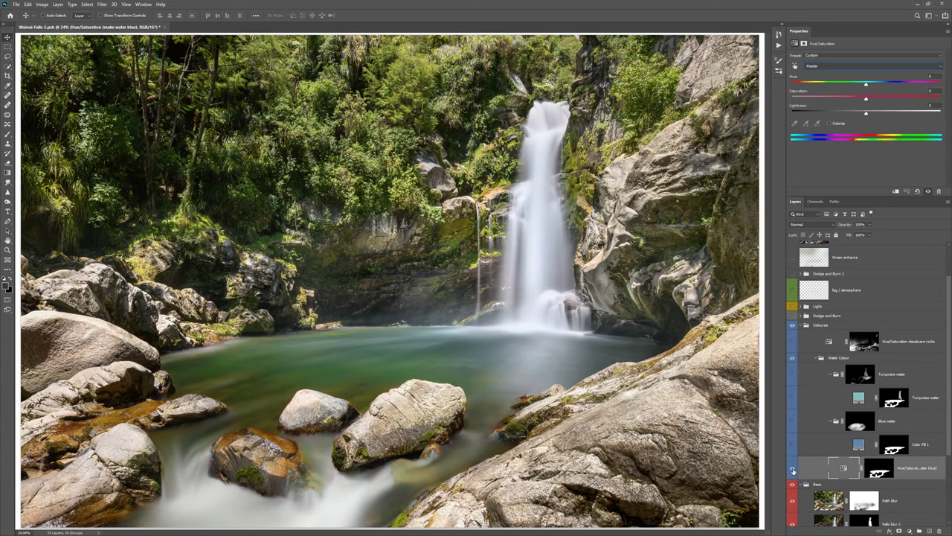
click(793, 469)
click(793, 468)
click(792, 469)
click(792, 469)
Shift the Reds hue of 'make water blue' toward +180
click(822, 67)
click(851, 76)
drag(914, 87, 940, 84)
drag(854, 84, 913, 84)
Sweep the Yellows hue through turquoise and settle it at +17 for natural green water
click(870, 66)
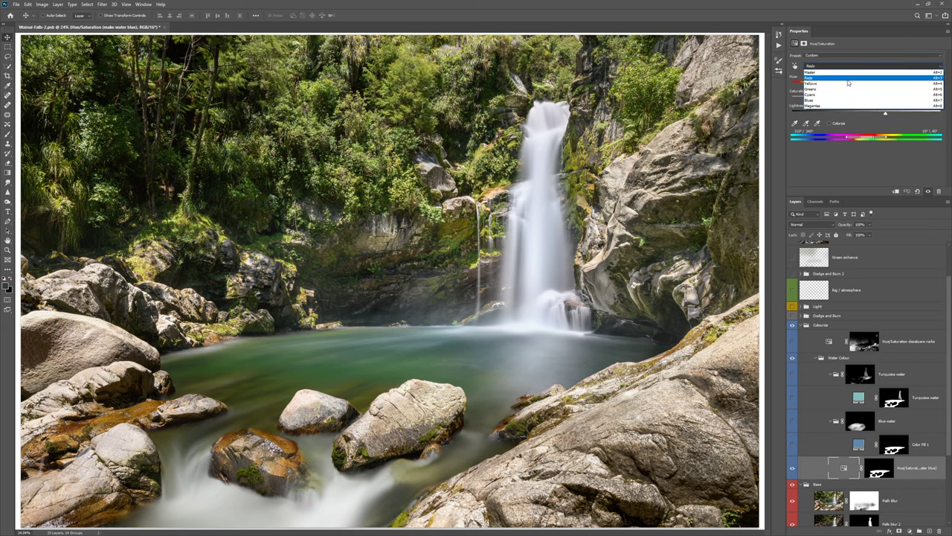
click(851, 84)
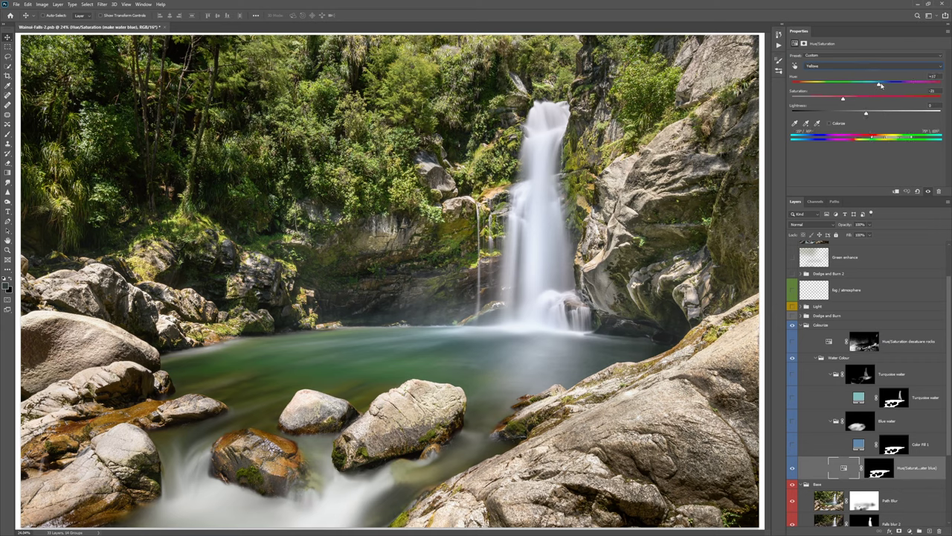
drag(878, 84, 821, 84)
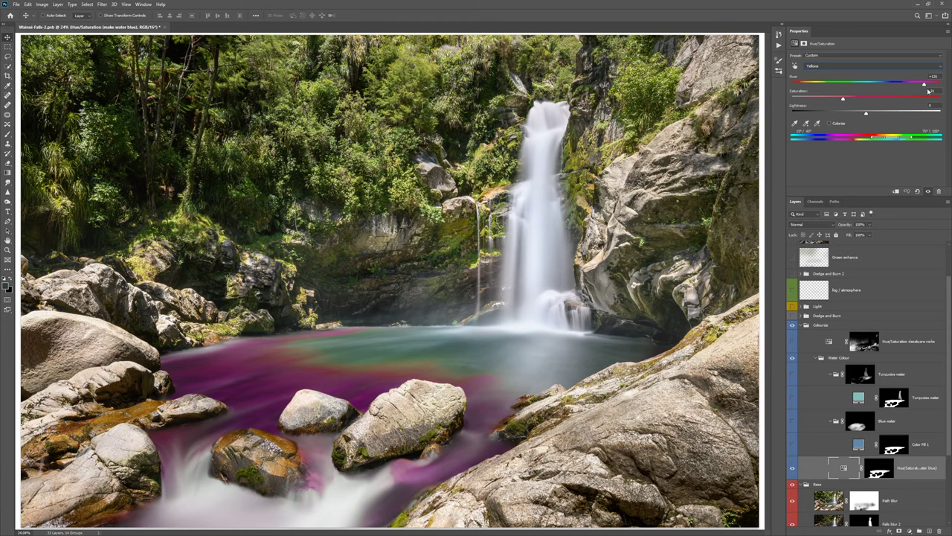
drag(822, 86, 911, 90)
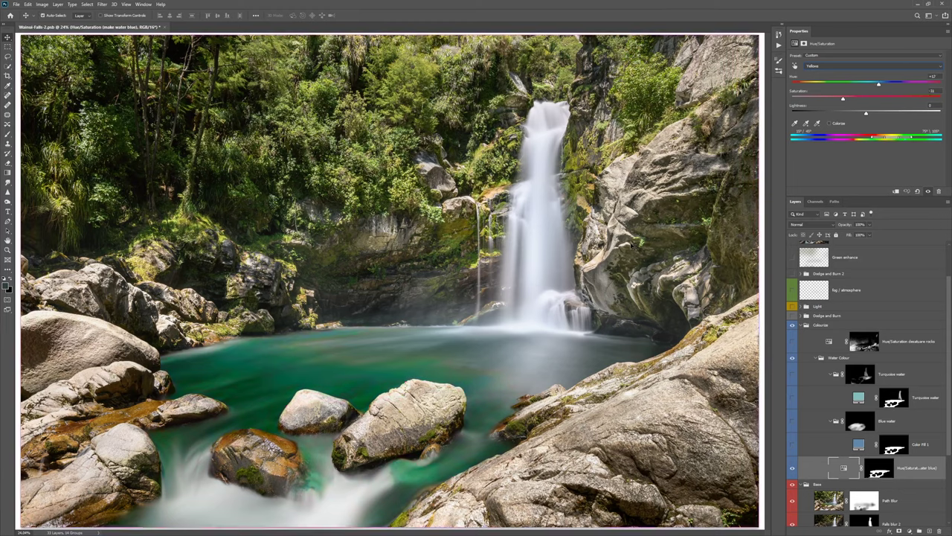
key(ctrl+z)
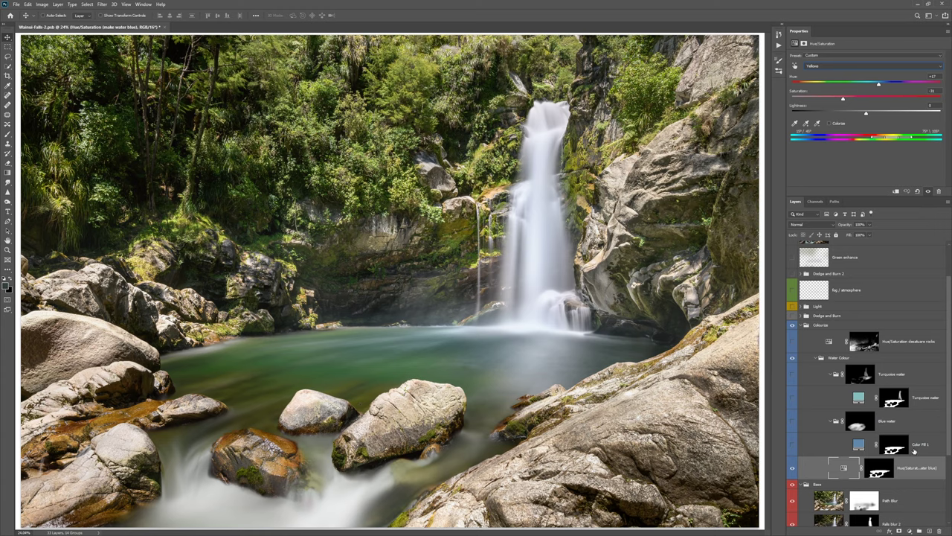
click(842, 447)
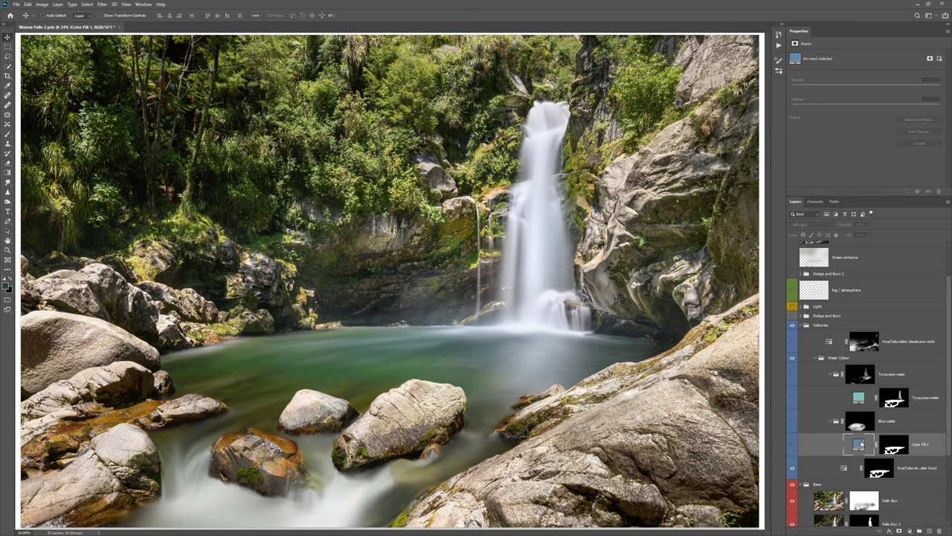
Confirm the Color Fill 1 colour and compare the water with and without it
double_click(859, 444)
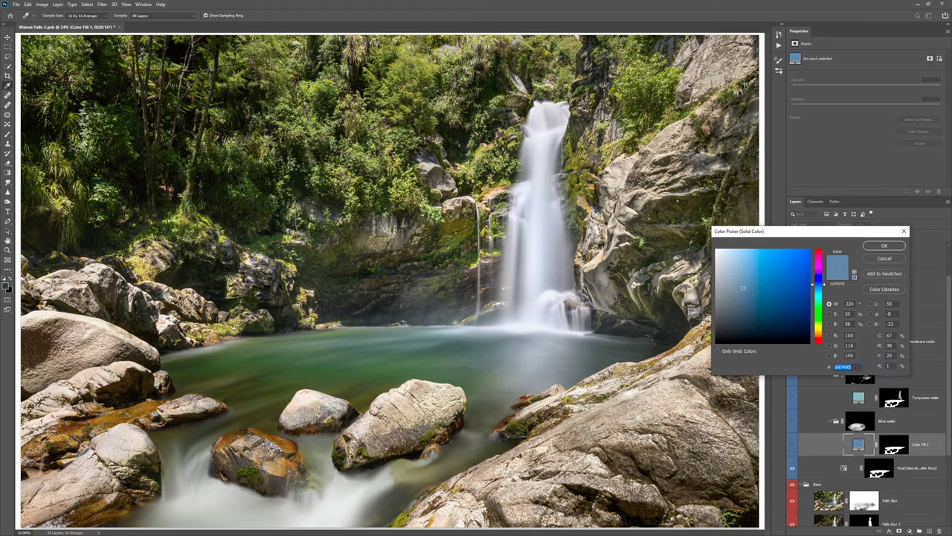
click(884, 245)
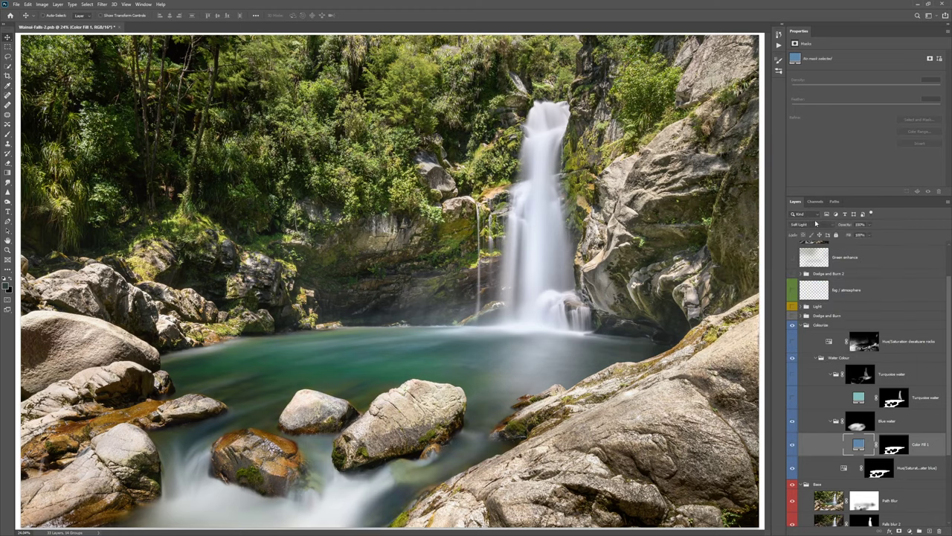
click(793, 444)
click(793, 444)
Compare the pool with and without Blue water and Turquoise water, leaving both on
click(855, 423)
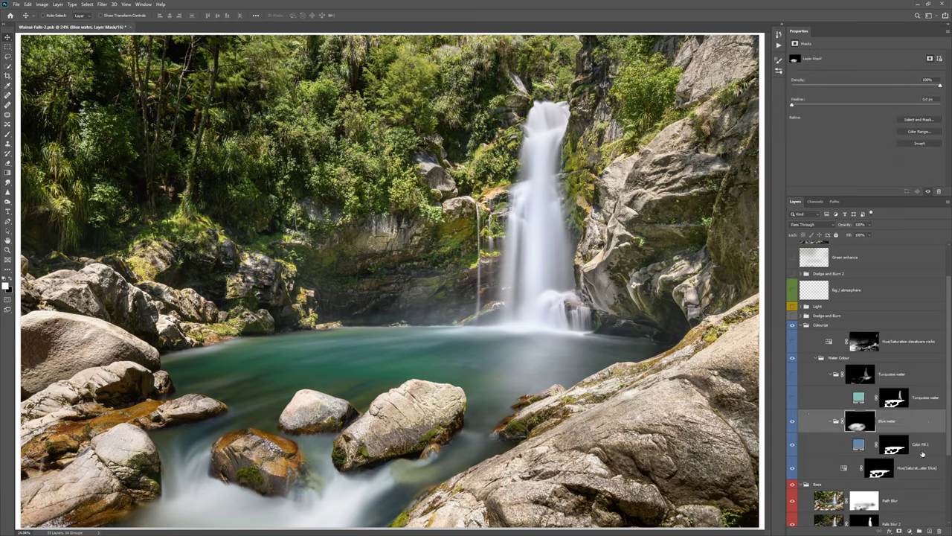
click(793, 422)
click(793, 422)
click(793, 422)
click(793, 422)
click(792, 398)
click(793, 399)
click(792, 398)
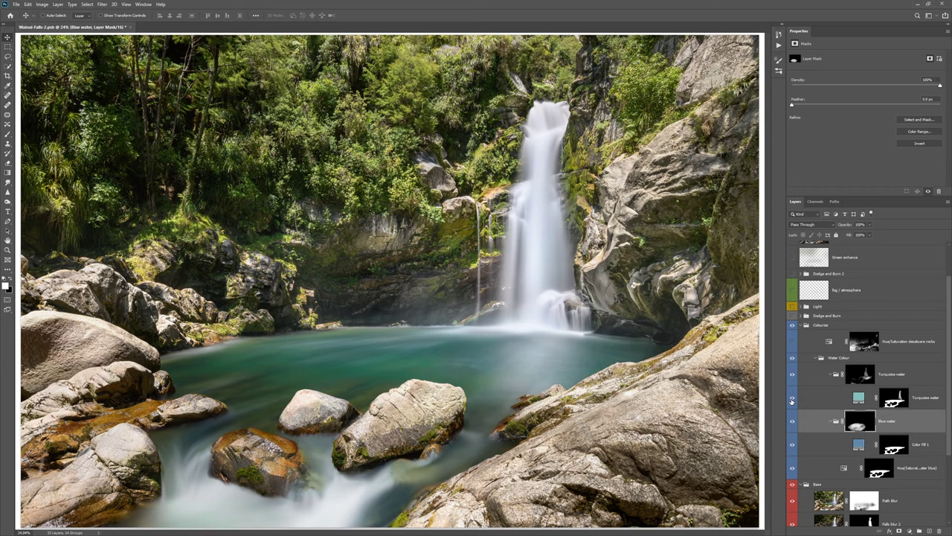
click(803, 380)
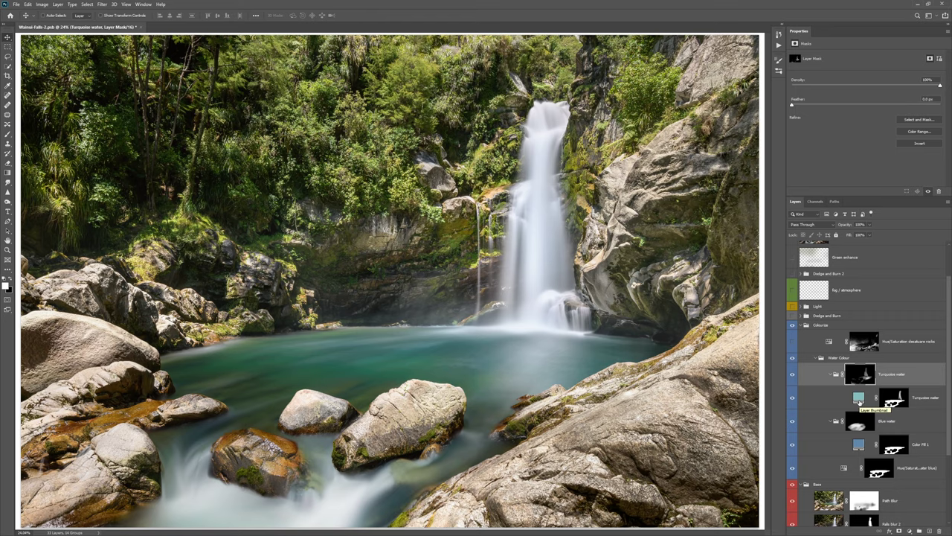
scroll(860, 402, down, 1)
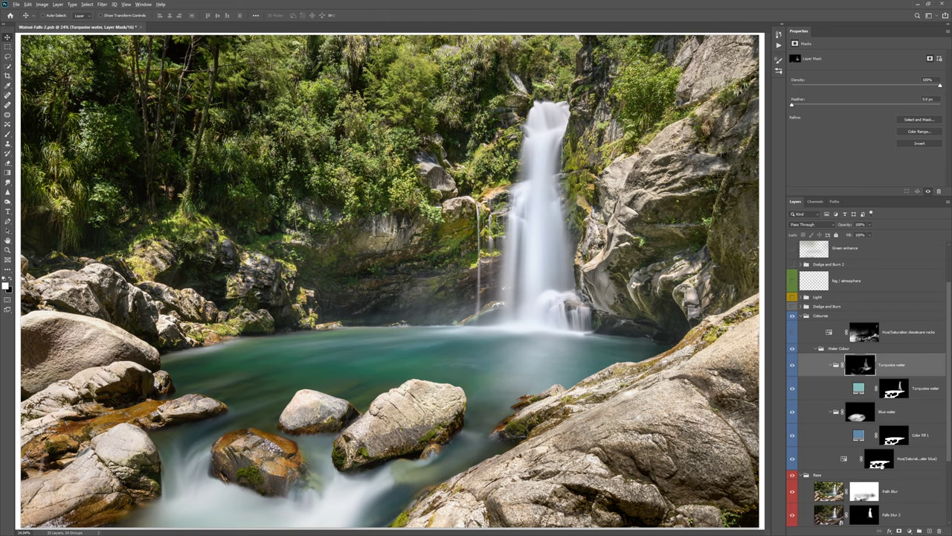
alt+click(880, 463)
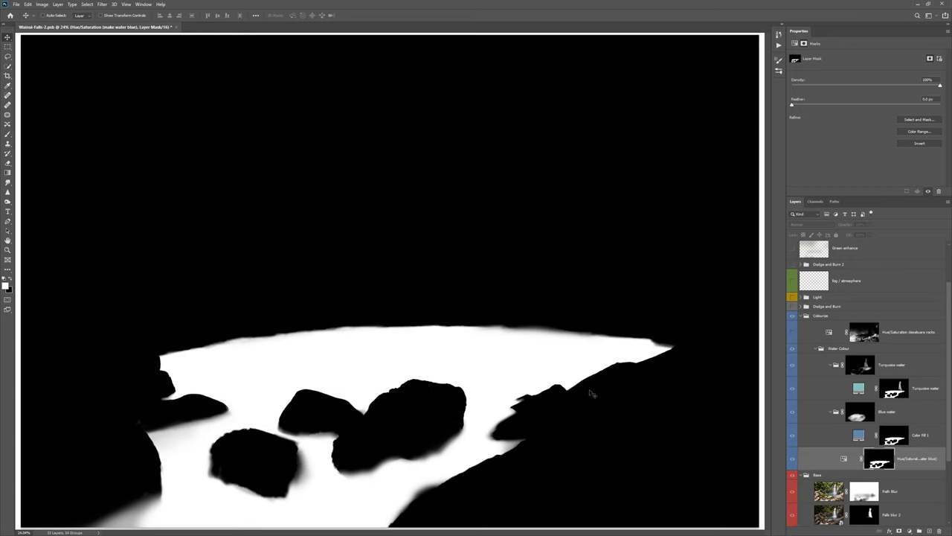
click(886, 418)
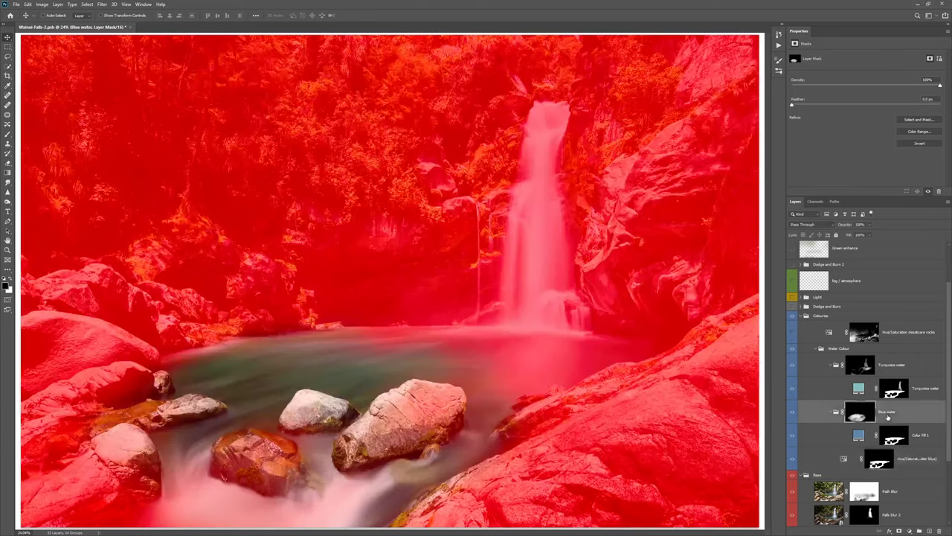
click(881, 461)
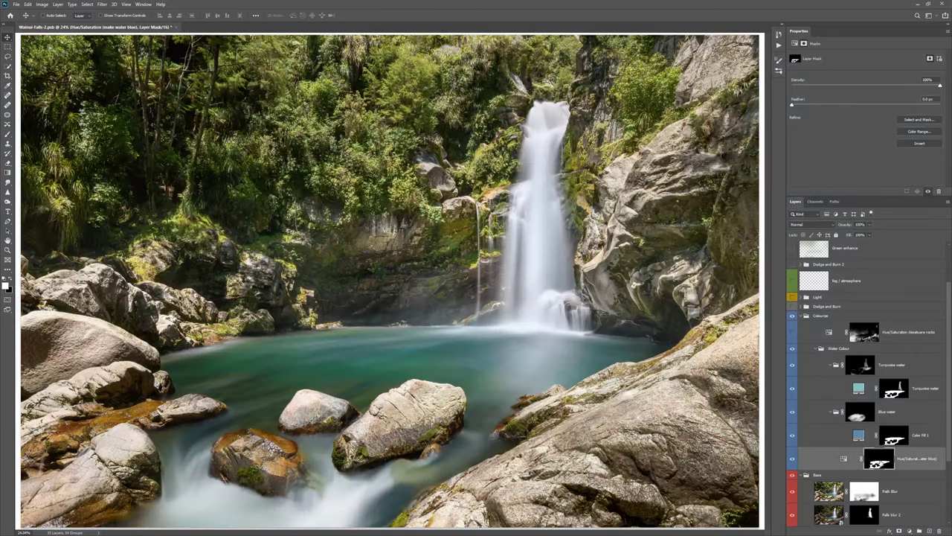
alt+click(869, 465)
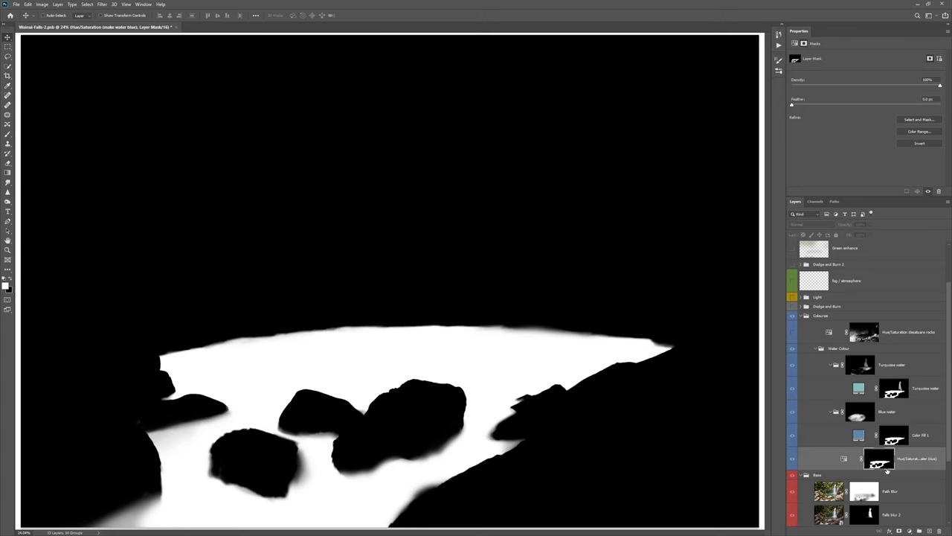
click(843, 458)
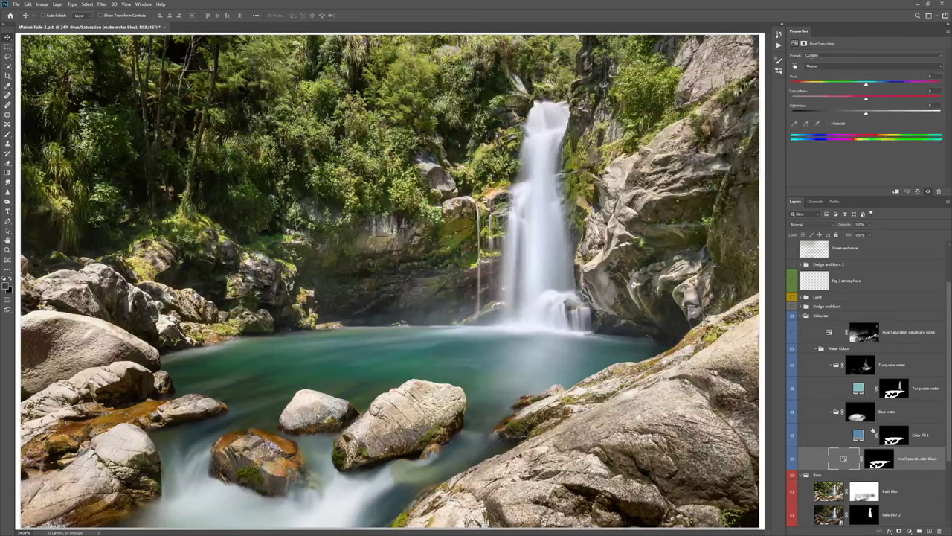
click(859, 414)
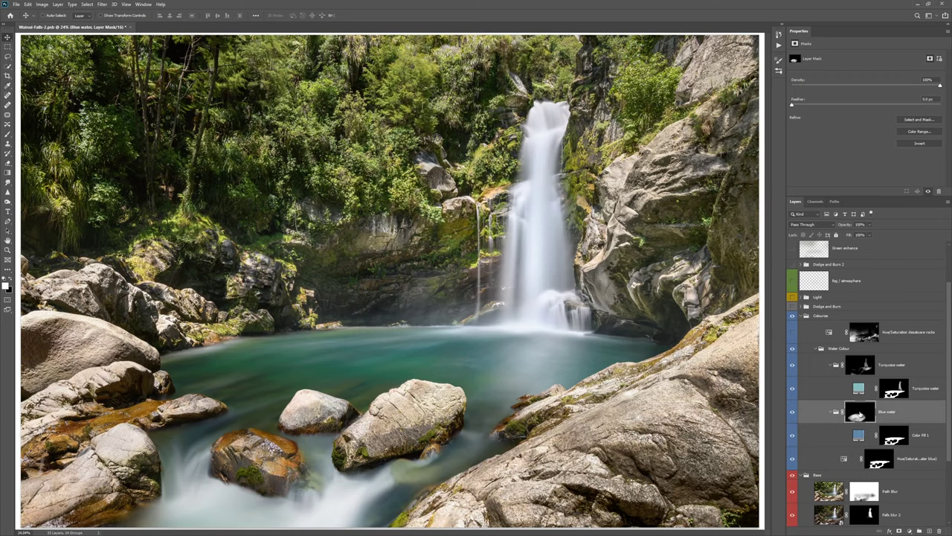
alt+click(859, 414)
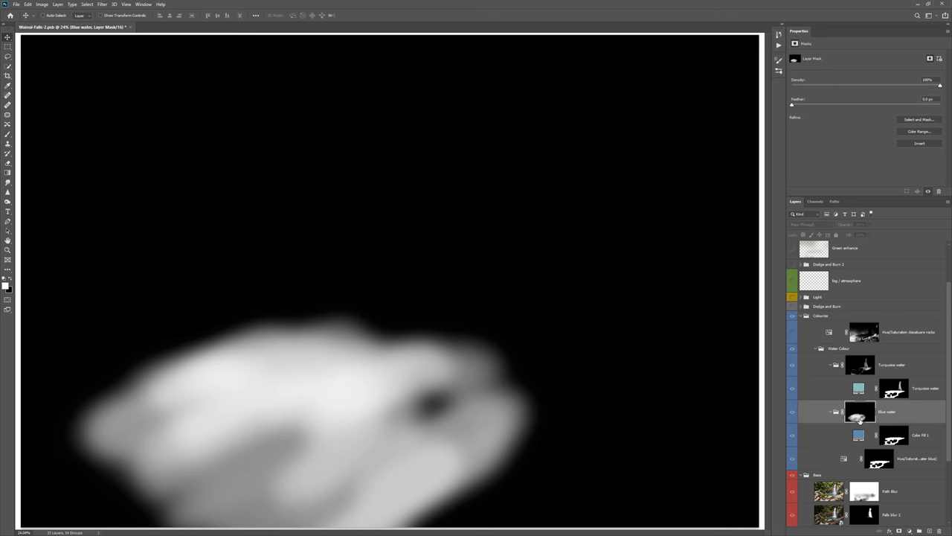
click(899, 418)
click(791, 333)
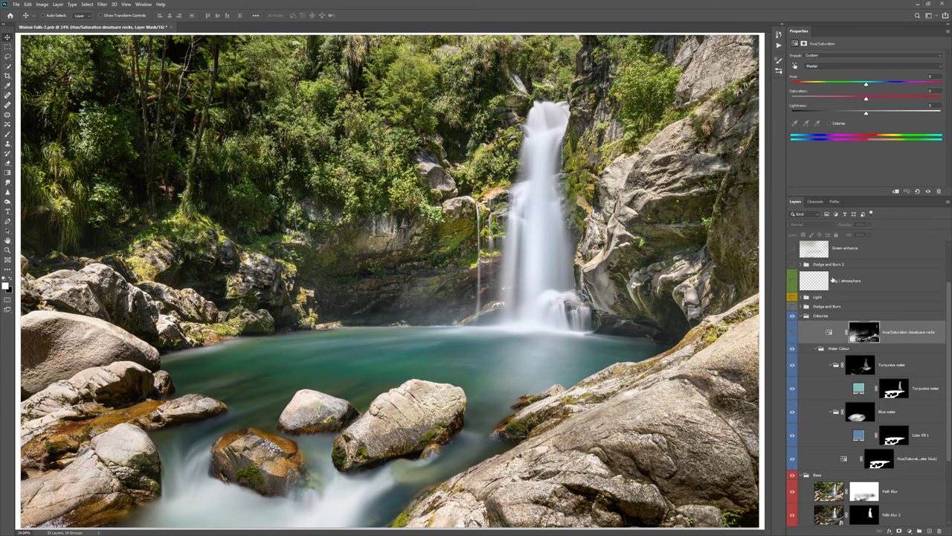
Compare the rocks with and without the desaturation adjustment, leaving it switched on
click(792, 335)
click(793, 333)
click(793, 332)
click(793, 332)
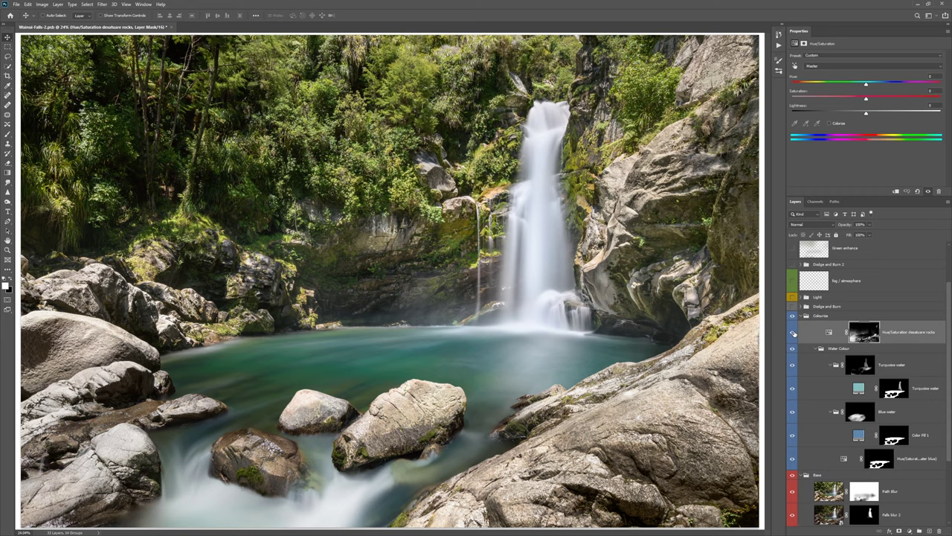
click(793, 333)
click(793, 332)
click(793, 332)
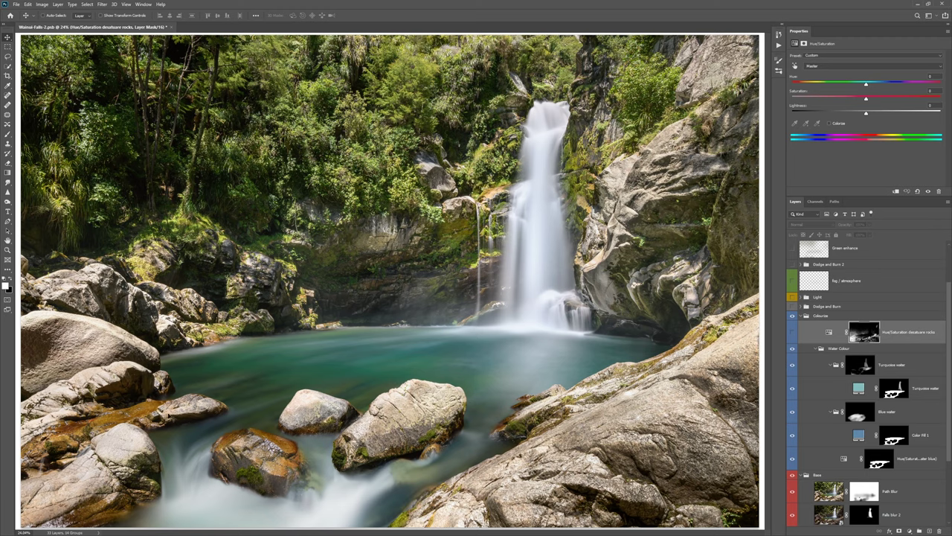
click(793, 333)
click(793, 333)
click(793, 332)
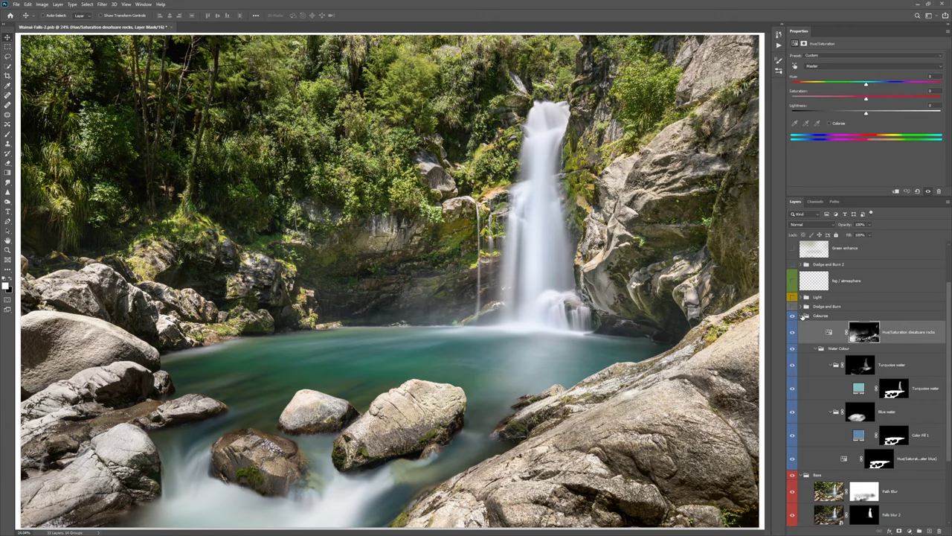
Collapse the Colourise group, zoom out, and select the Dodge and Burn group
click(805, 315)
key(ctrl+minus)
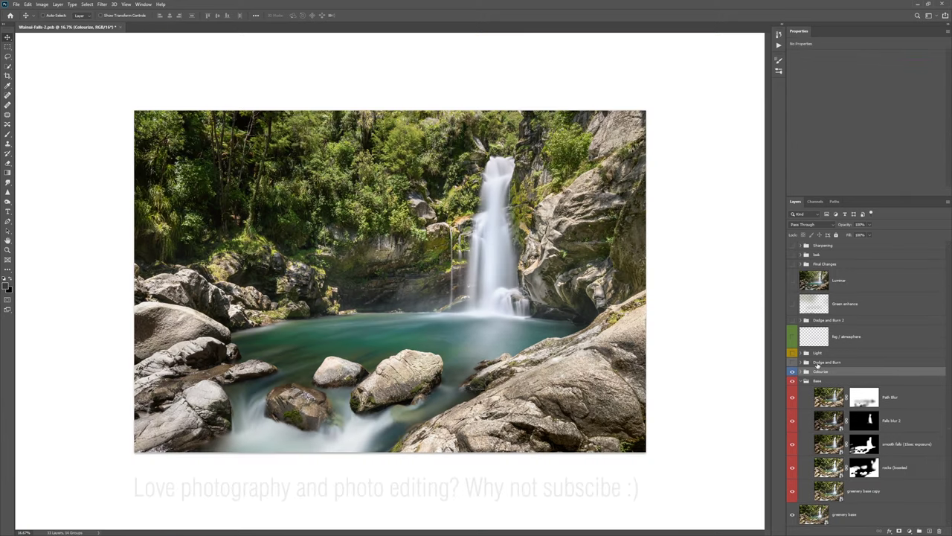
click(800, 363)
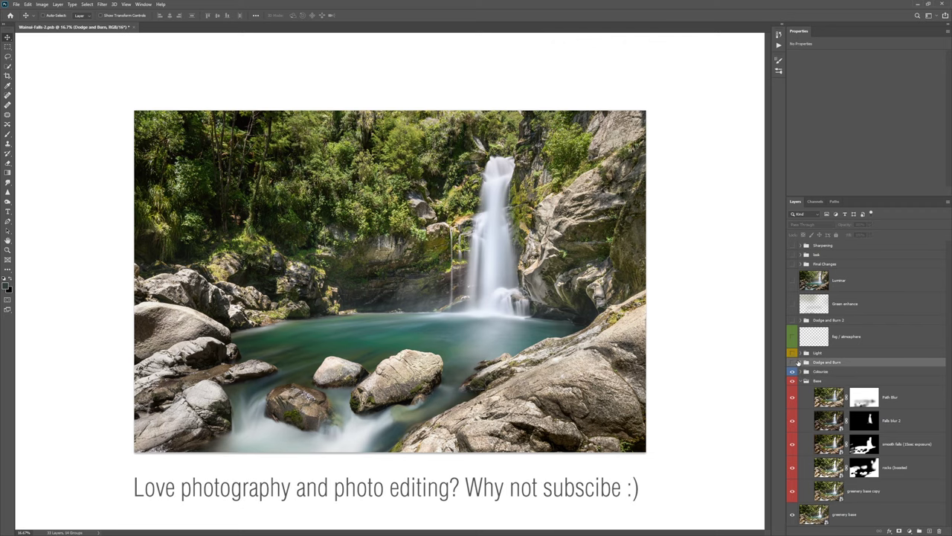
click(800, 362)
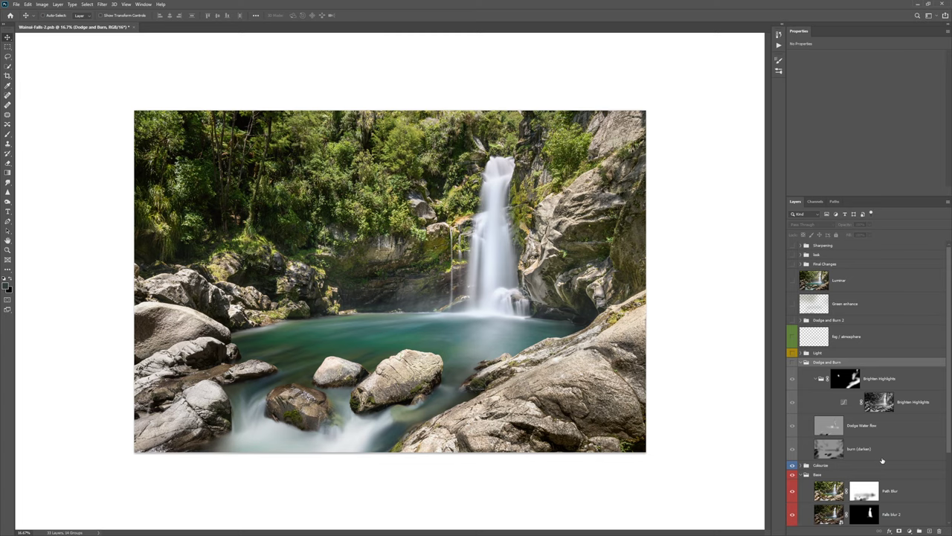
click(859, 447)
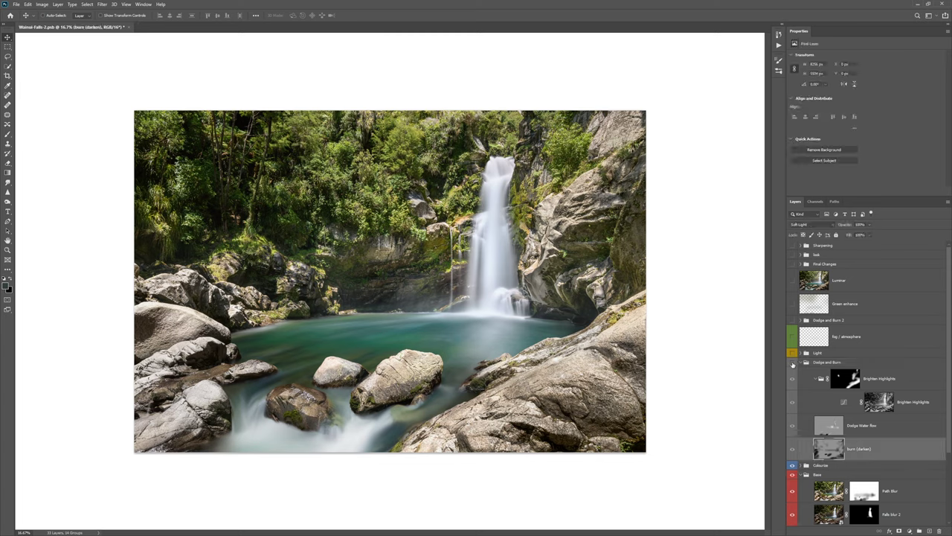
click(792, 363)
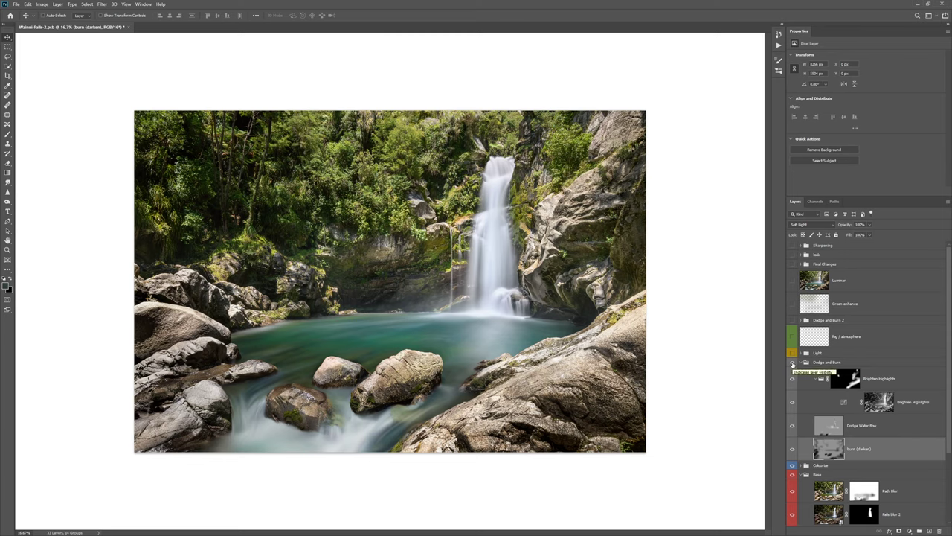
click(792, 363)
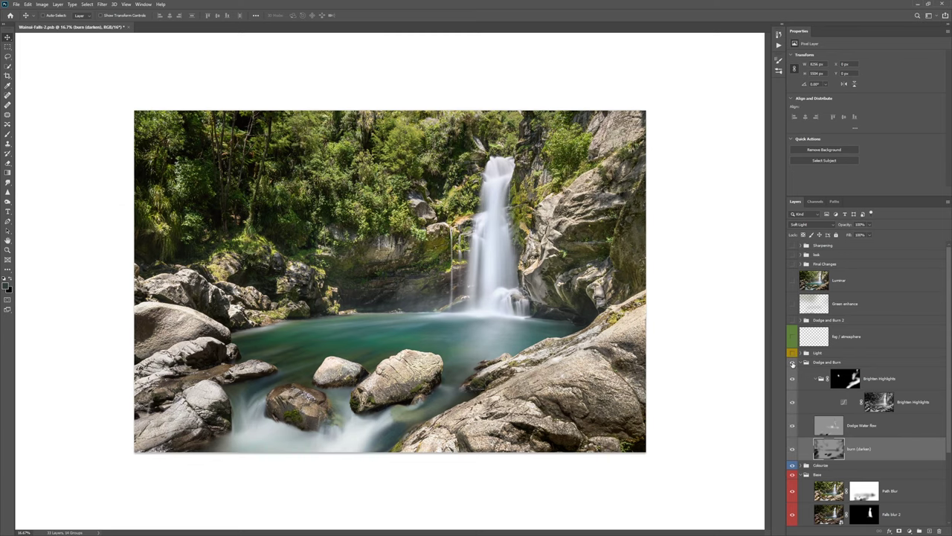
click(792, 363)
click(792, 363)
click(792, 363)
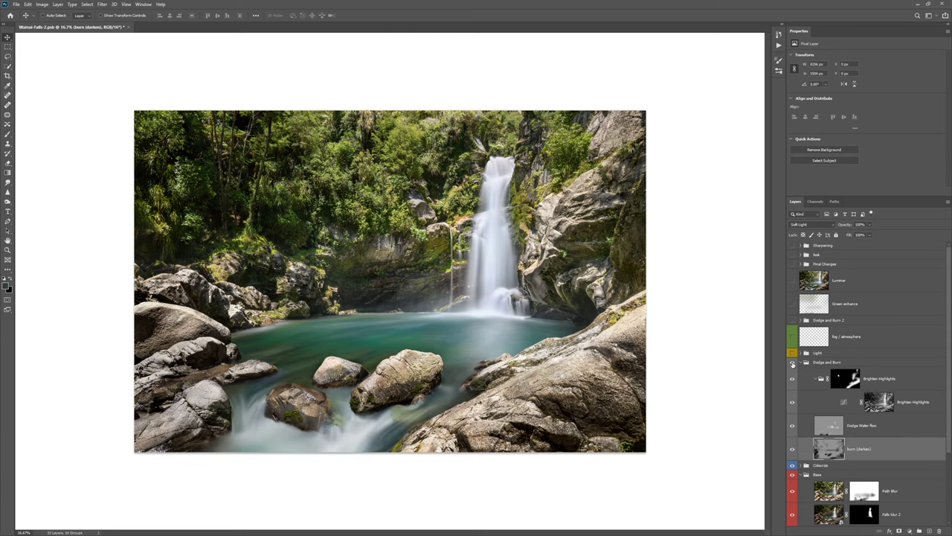
click(792, 363)
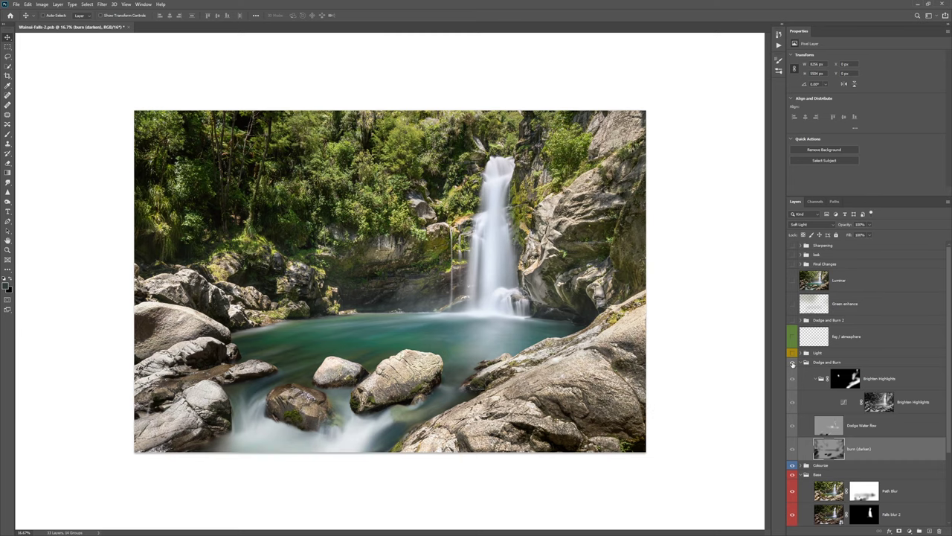
click(792, 363)
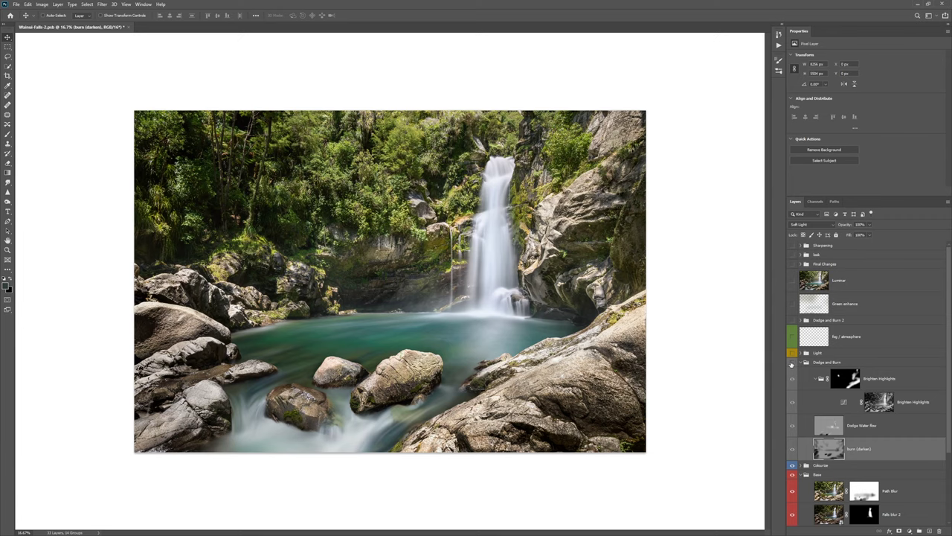
click(791, 364)
click(791, 363)
click(791, 364)
click(792, 364)
click(820, 425)
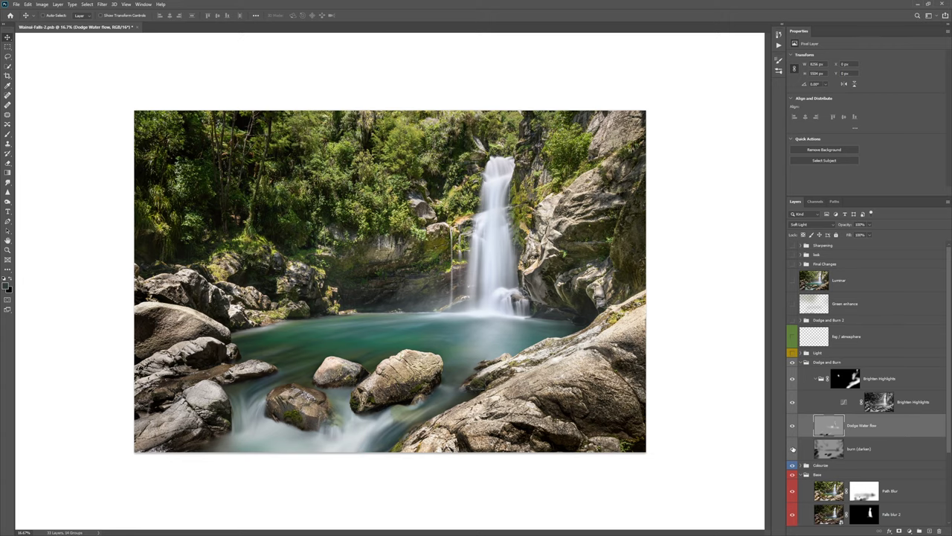
alt+click(792, 448)
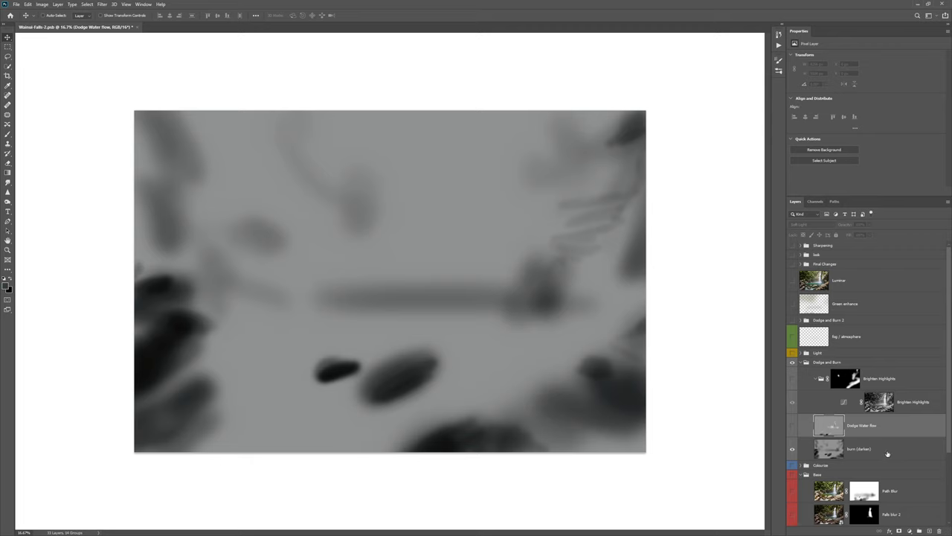
click(838, 448)
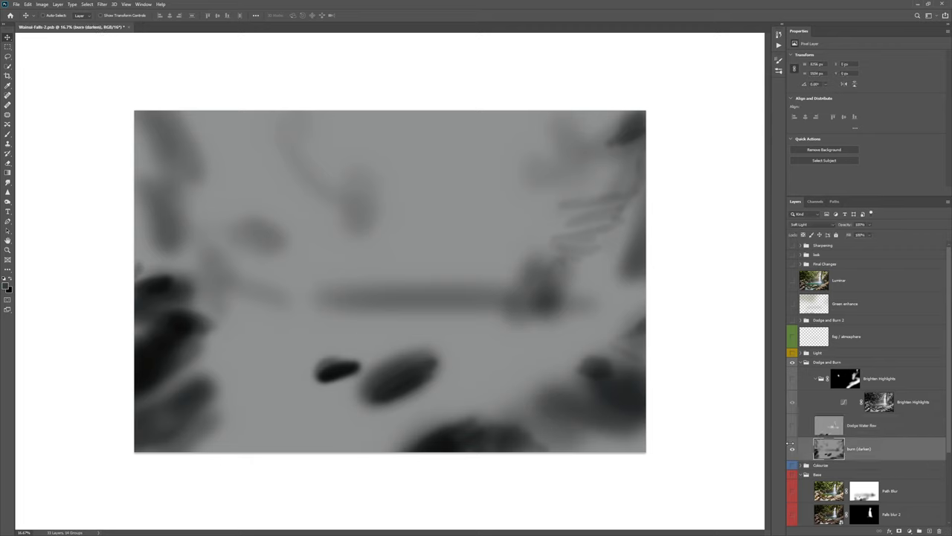
click(792, 450)
click(792, 450)
alt+click(793, 432)
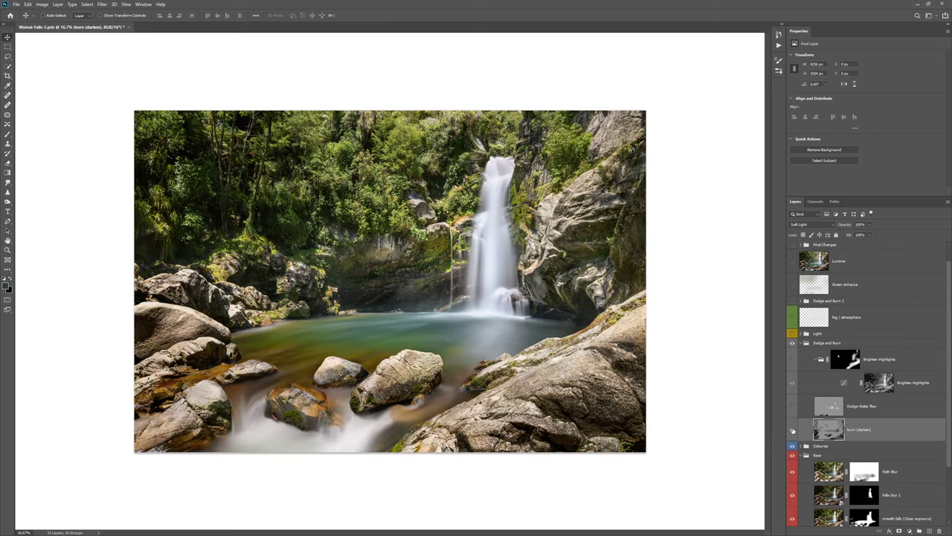
click(793, 431)
click(793, 432)
click(793, 431)
click(792, 432)
click(792, 432)
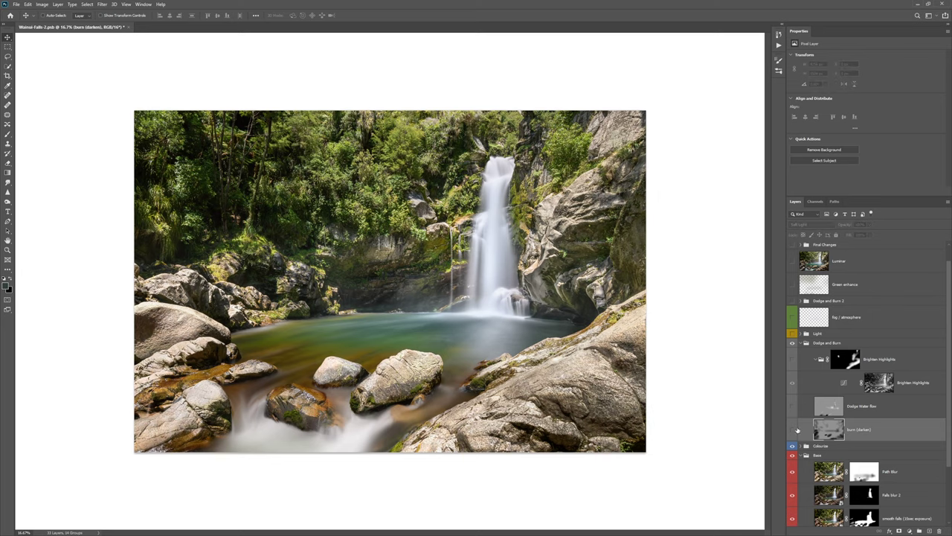
click(793, 429)
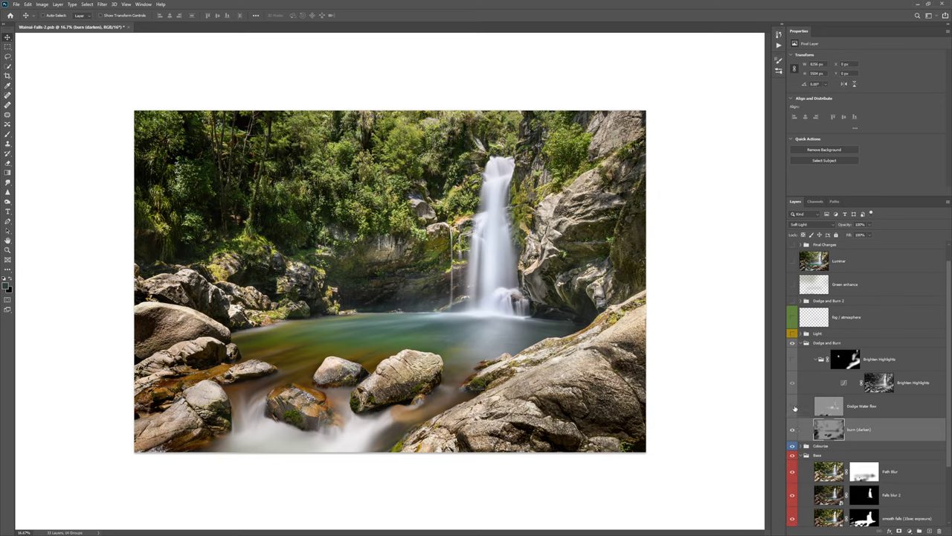
click(793, 406)
click(793, 406)
click(793, 406)
click(793, 406)
click(793, 406)
click(792, 406)
click(792, 406)
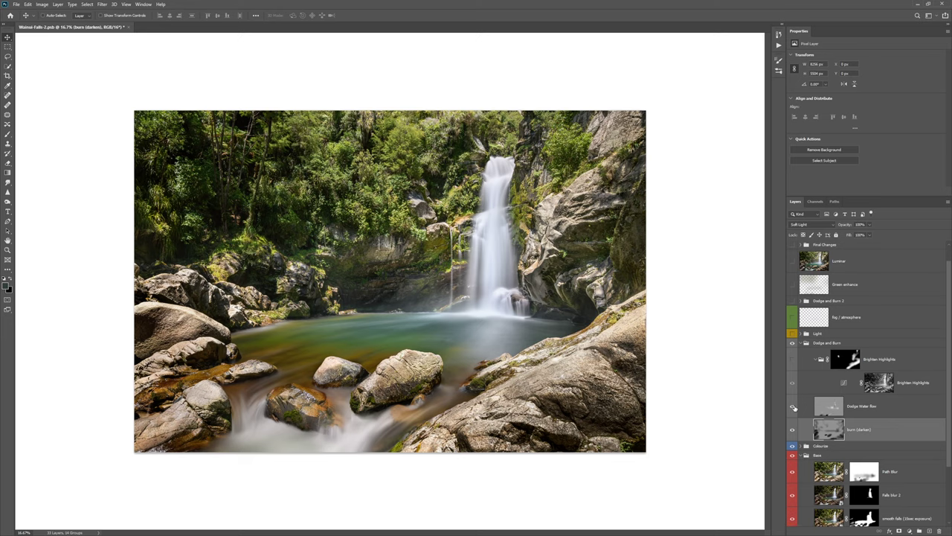
click(794, 407)
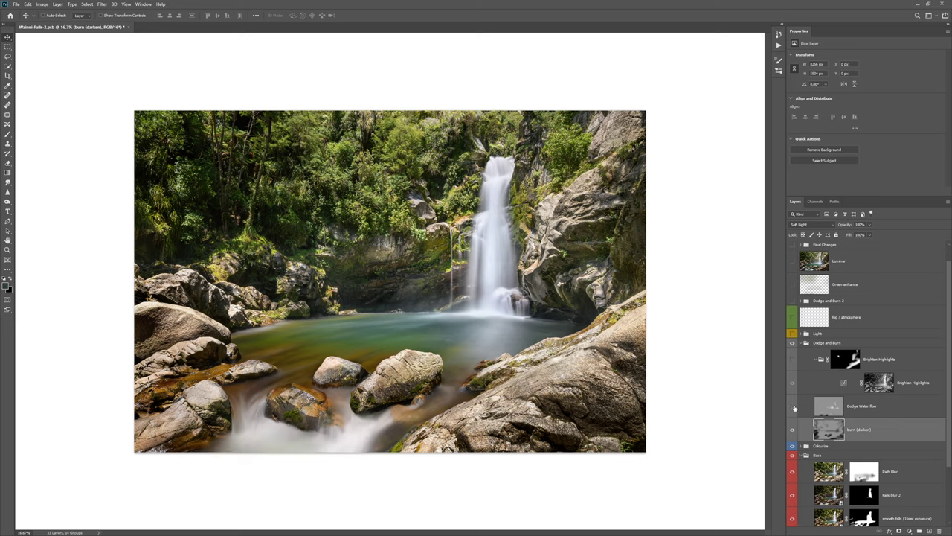
click(794, 407)
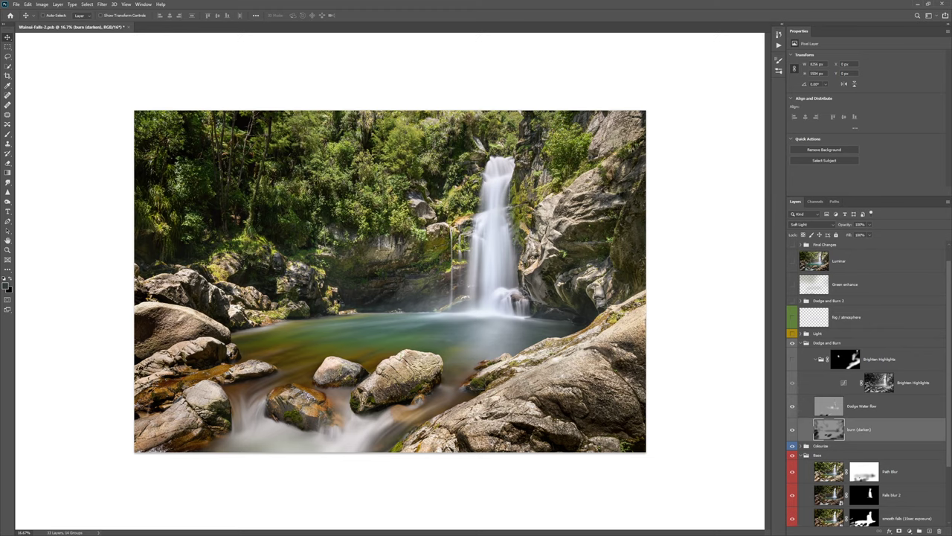
key(ctrl+0)
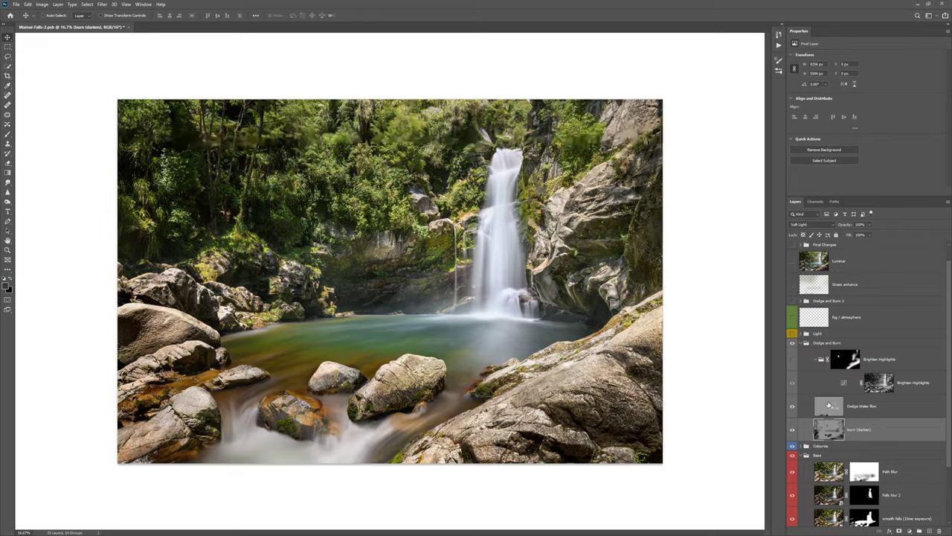
click(828, 404)
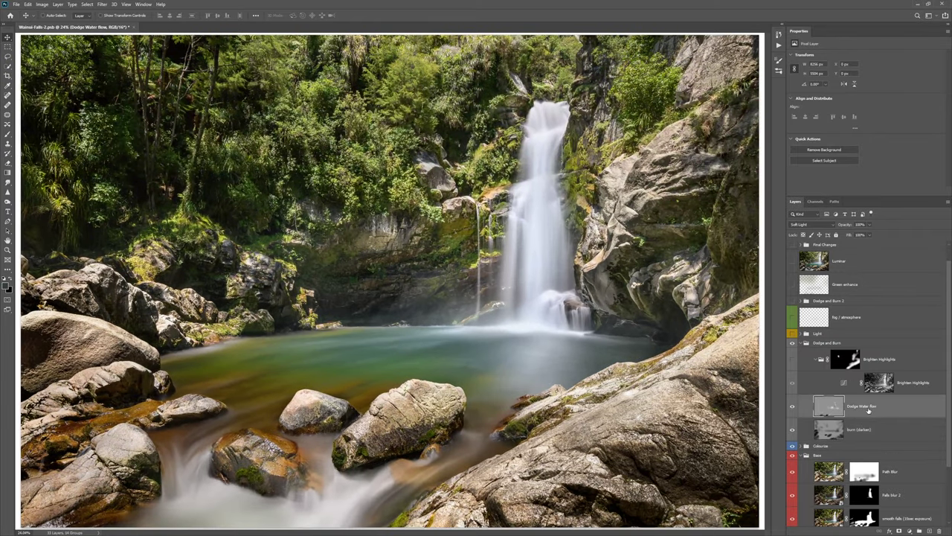
click(810, 224)
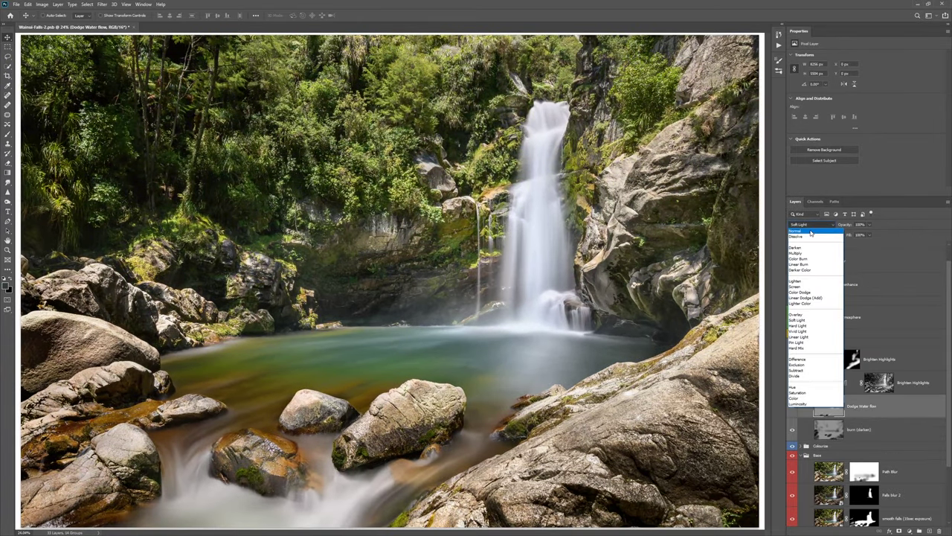
click(807, 231)
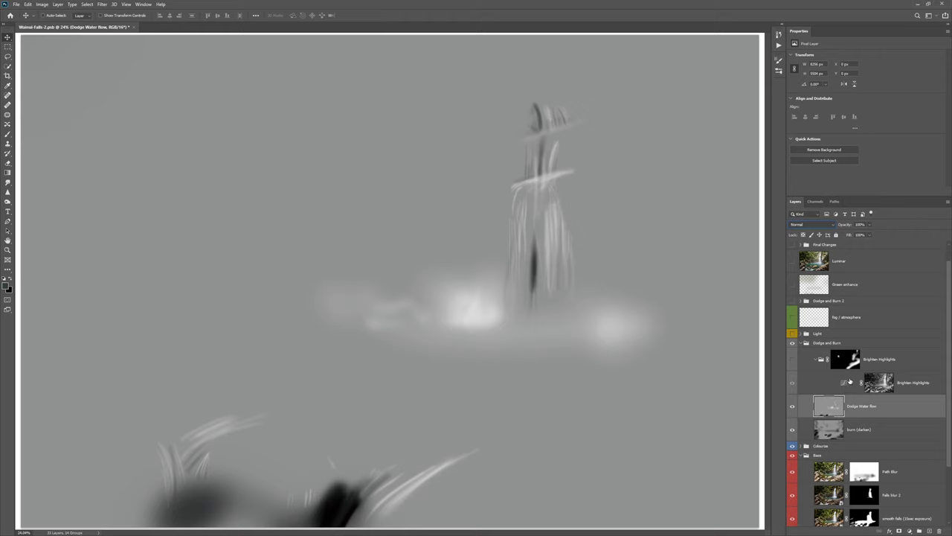
click(814, 224)
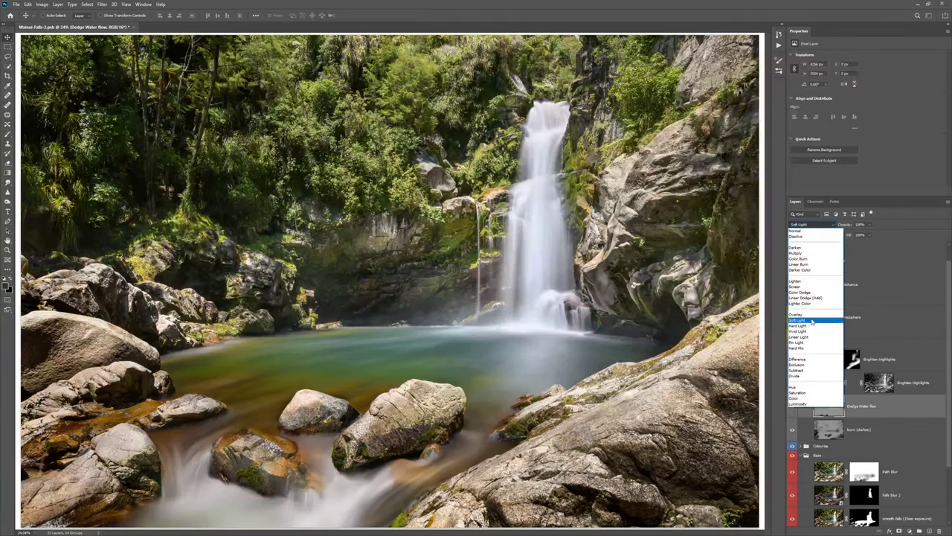
click(812, 321)
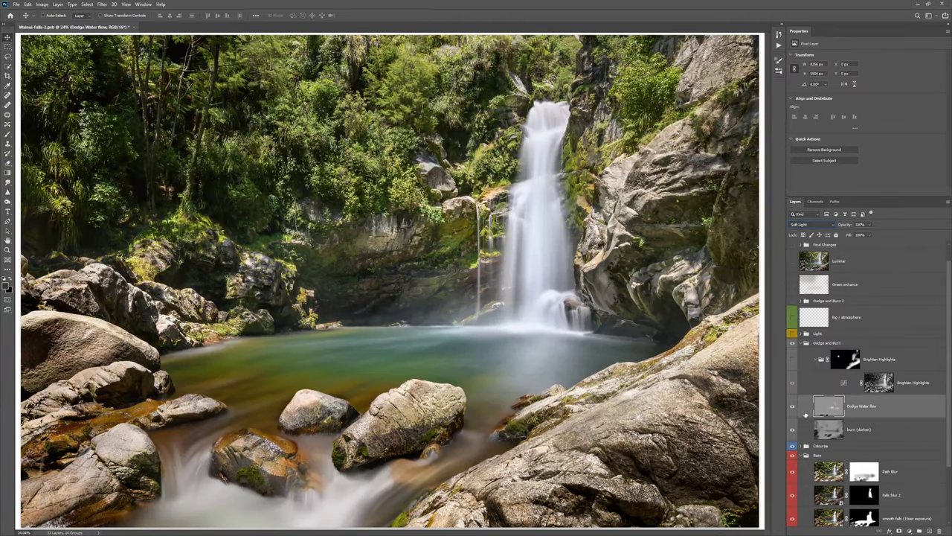
click(791, 409)
click(791, 409)
click(792, 408)
click(791, 409)
click(792, 408)
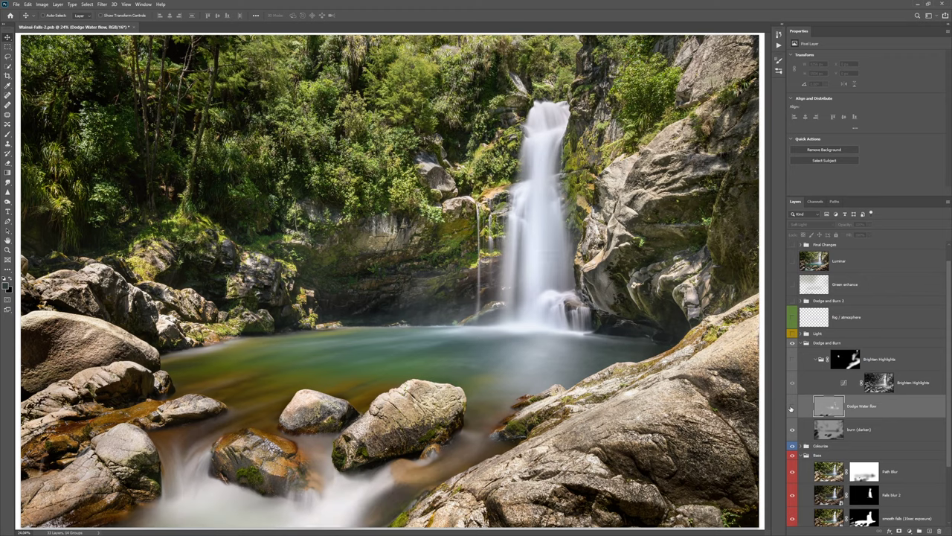
click(792, 409)
click(922, 384)
click(792, 385)
click(792, 385)
click(793, 384)
click(792, 385)
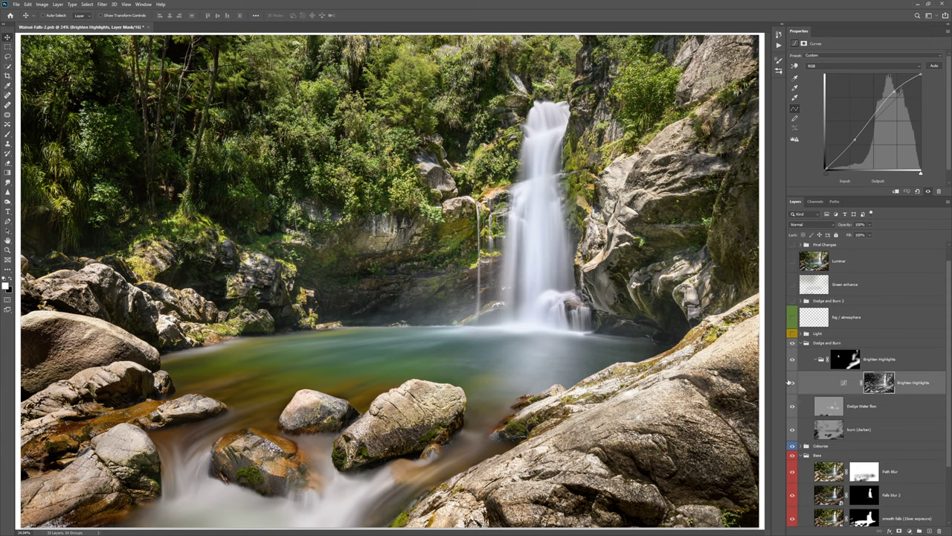
Compare the rocks with and without Brighten Highlights, leaving that group visible
click(793, 384)
click(793, 384)
click(793, 384)
click(793, 384)
click(797, 358)
click(792, 360)
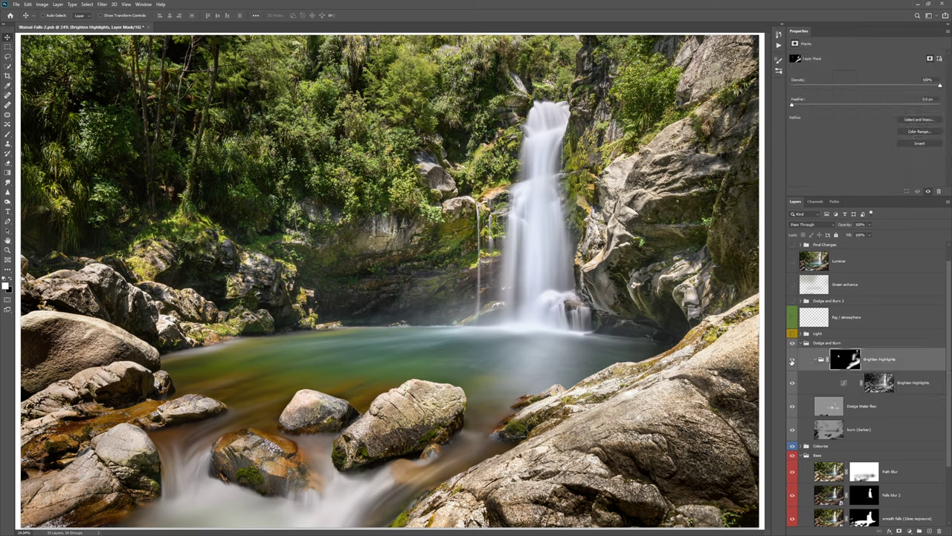
Collapse the Dodge and Burn group and hide it to compare its effect
click(804, 343)
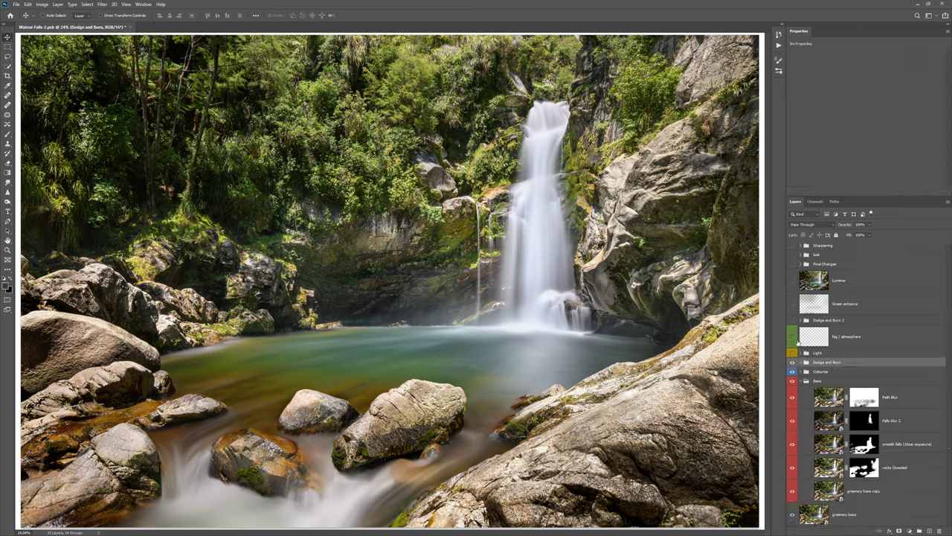
click(818, 354)
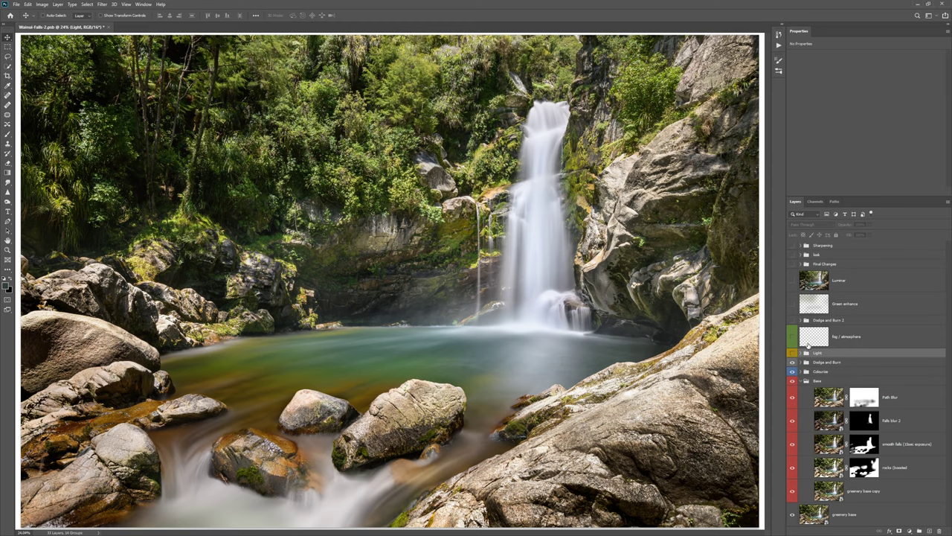
click(837, 362)
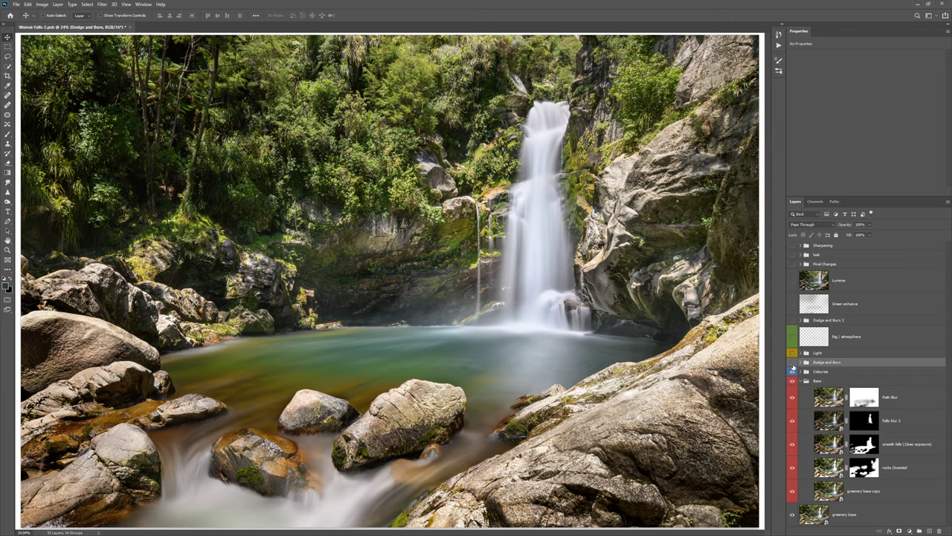
Restore Dodge and Burn, then turn on the Light group's sun rays, comparing on and off
click(792, 363)
click(792, 363)
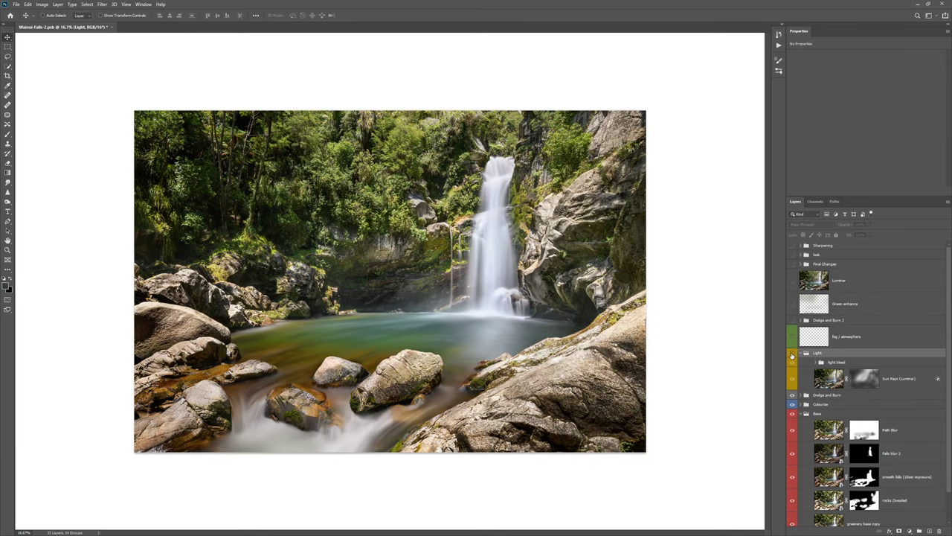
click(793, 354)
click(792, 354)
click(793, 353)
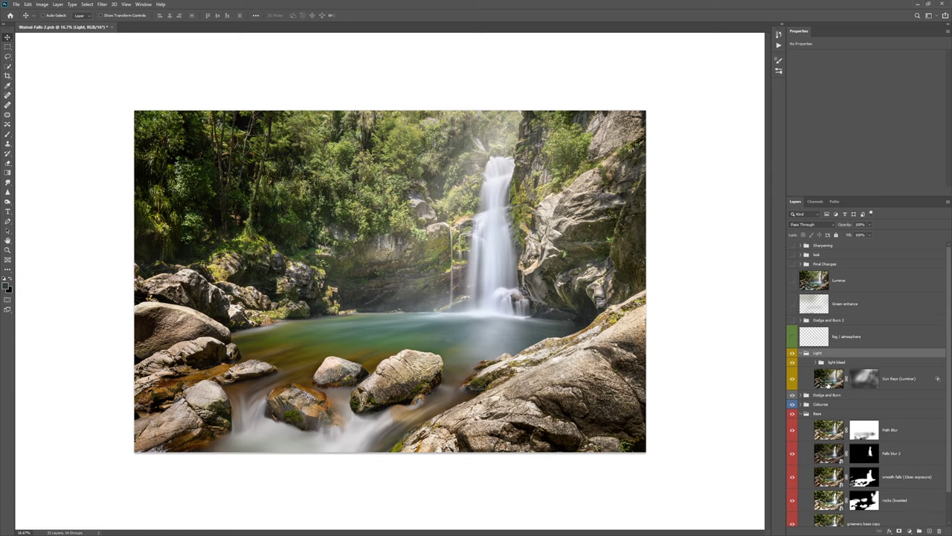
click(792, 378)
click(792, 378)
Lower the Sun Rays (Luminar) layer's opacity to 73% for subtler rays
click(893, 378)
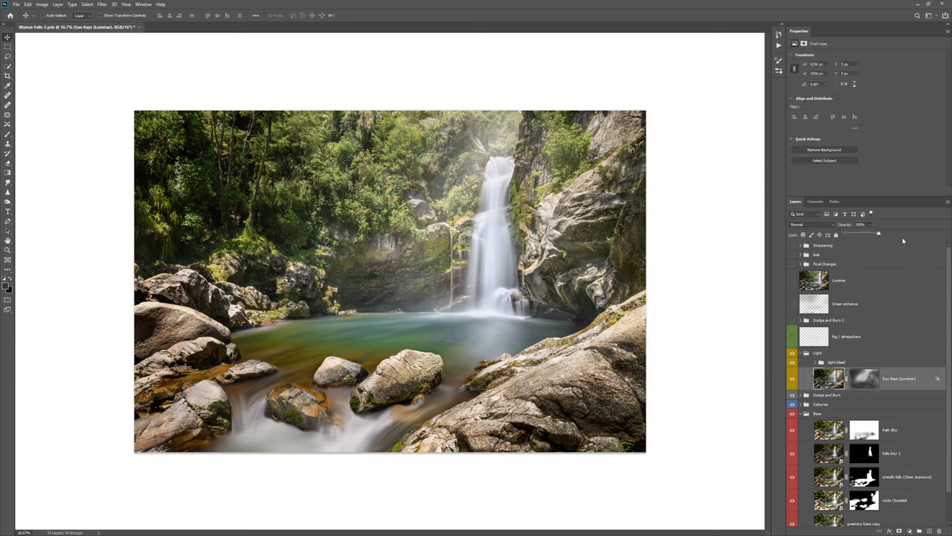
drag(871, 235, 879, 235)
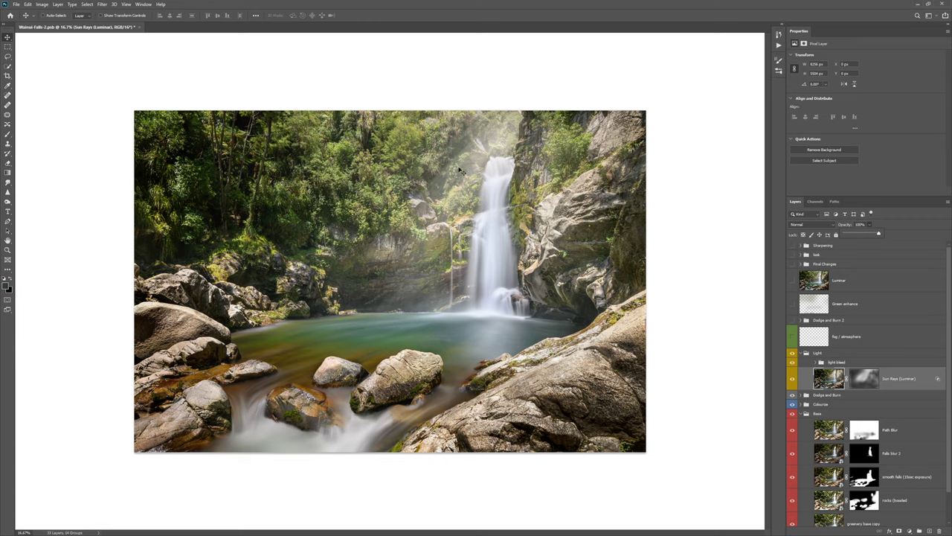
drag(866, 237, 873, 235)
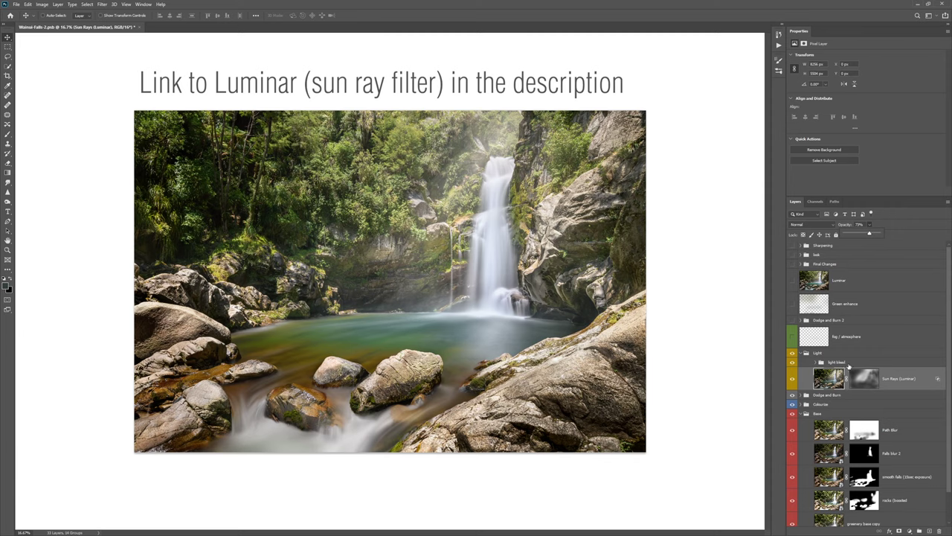
click(844, 362)
click(816, 362)
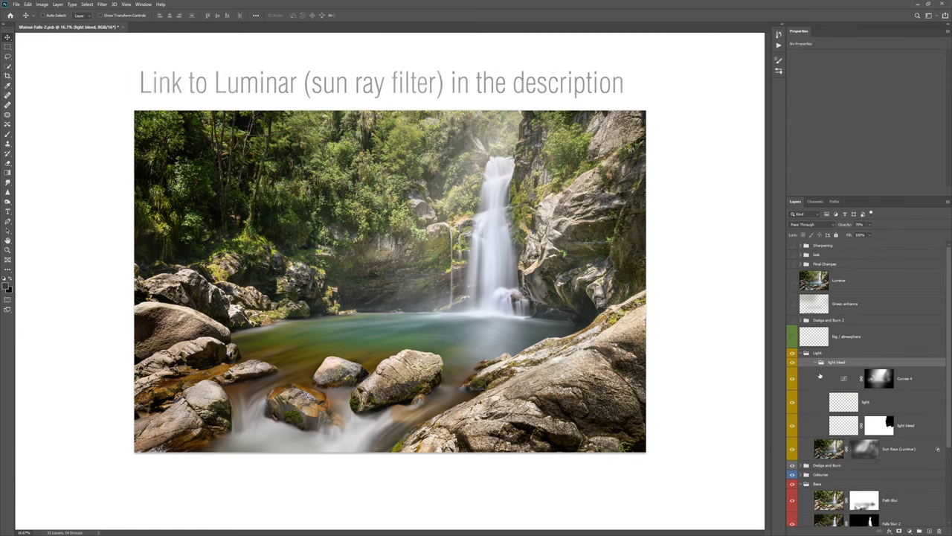
click(814, 450)
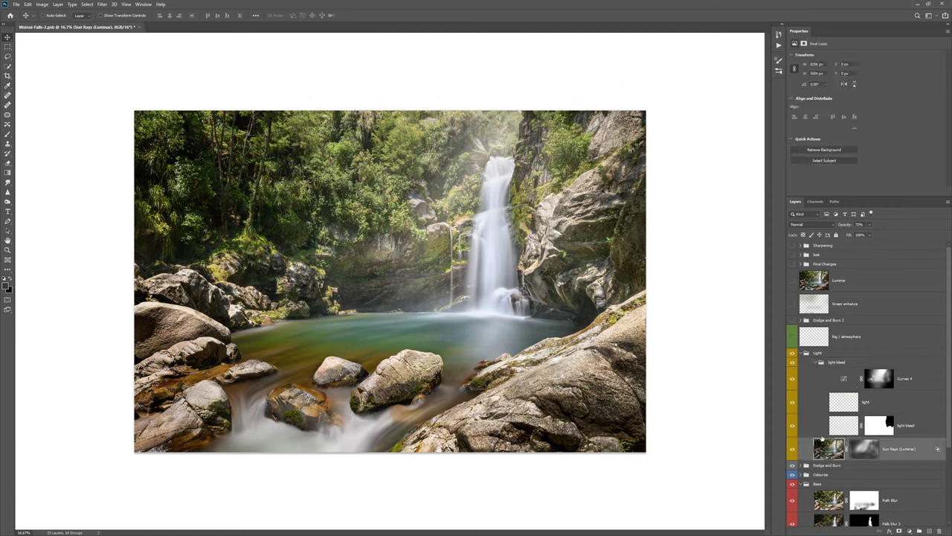
click(908, 381)
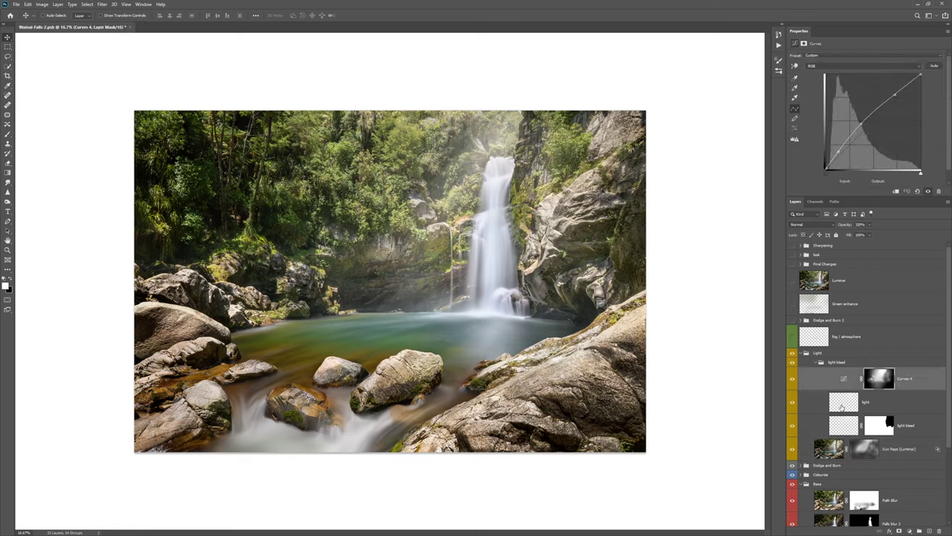
click(791, 363)
click(791, 364)
Turn on the fog / atmosphere mist, comparing it on and off, and expand Dodge and Burn 2
click(792, 353)
click(792, 353)
click(851, 338)
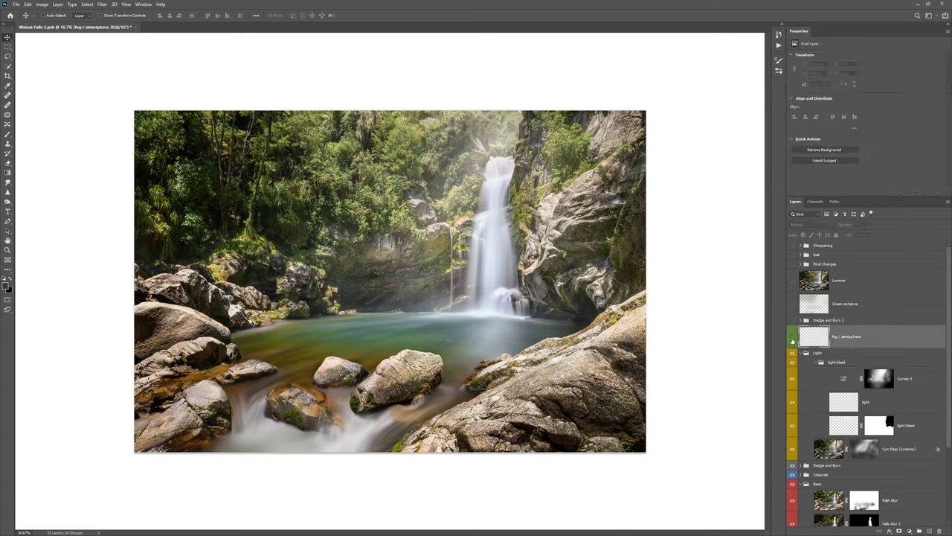
click(793, 338)
click(793, 338)
click(792, 339)
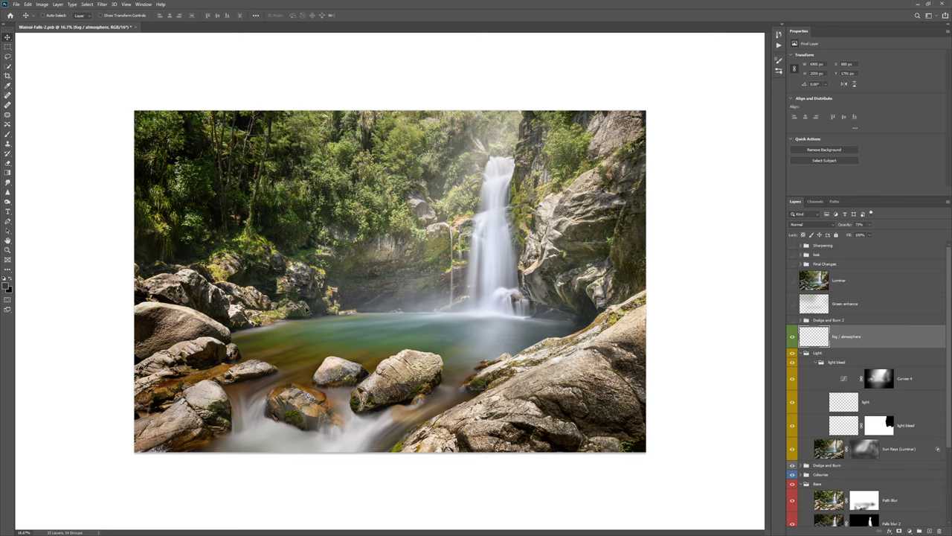
click(791, 337)
click(792, 337)
click(816, 320)
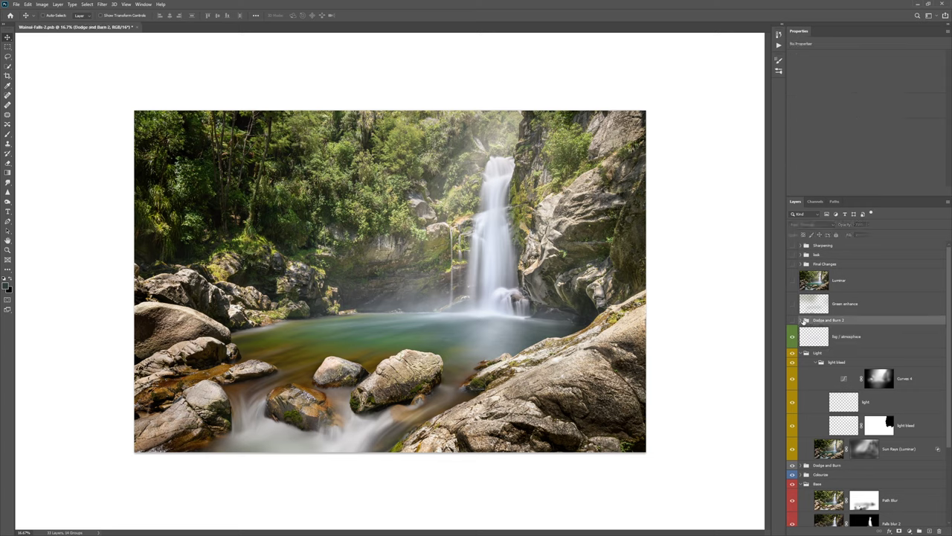
click(802, 319)
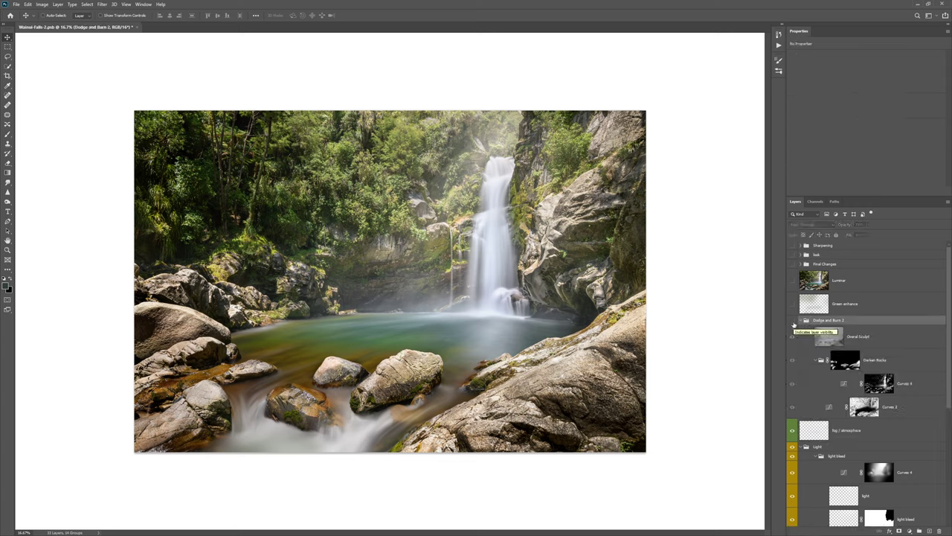
Turn on the Dodge and Burn 2 group, comparing it on and off several times
click(792, 320)
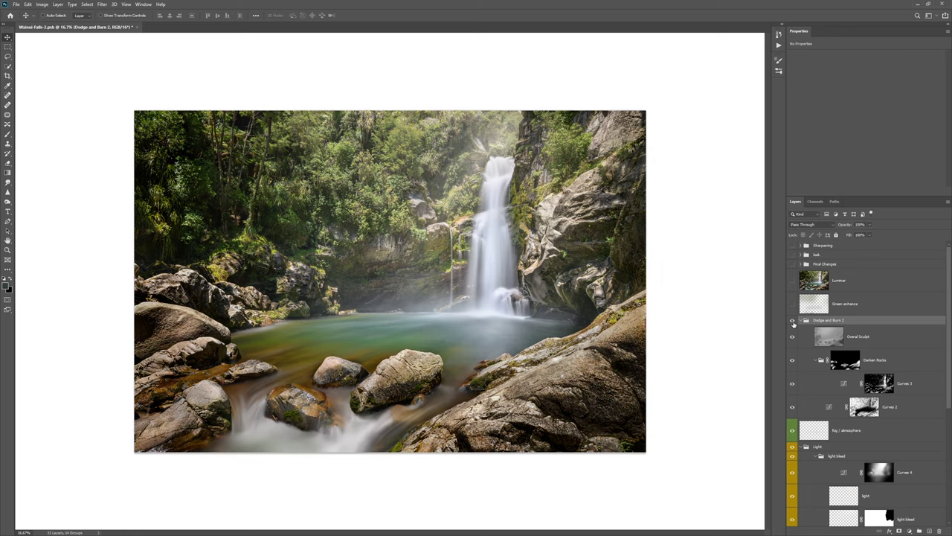
click(794, 324)
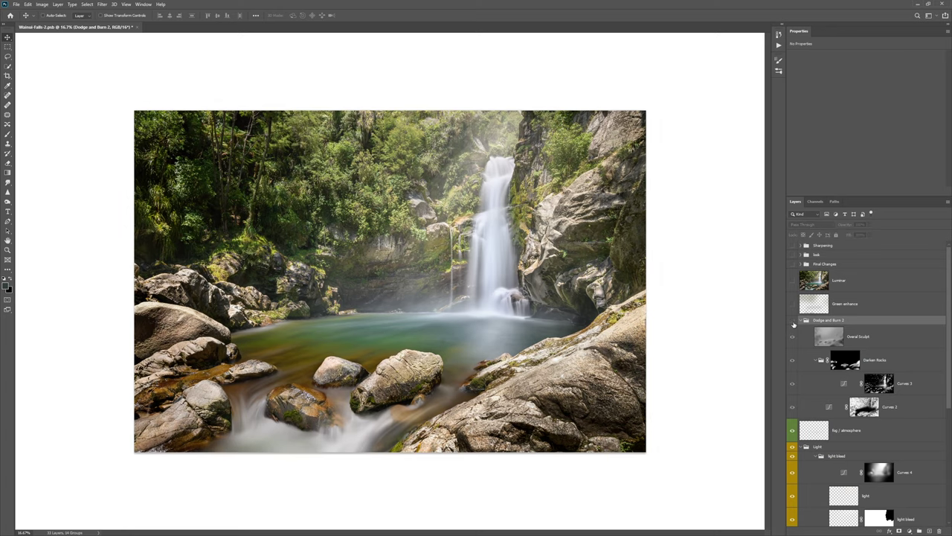
click(794, 323)
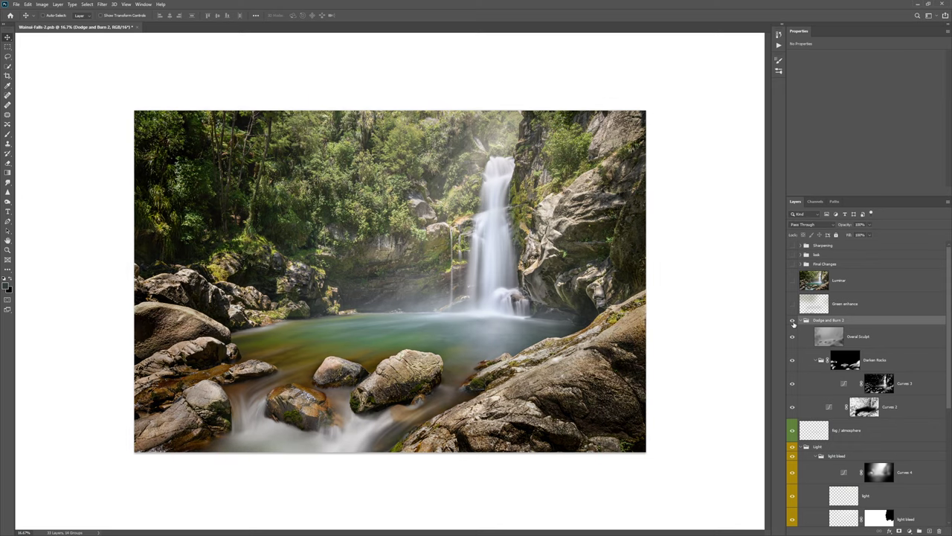
click(794, 323)
click(794, 323)
click(794, 325)
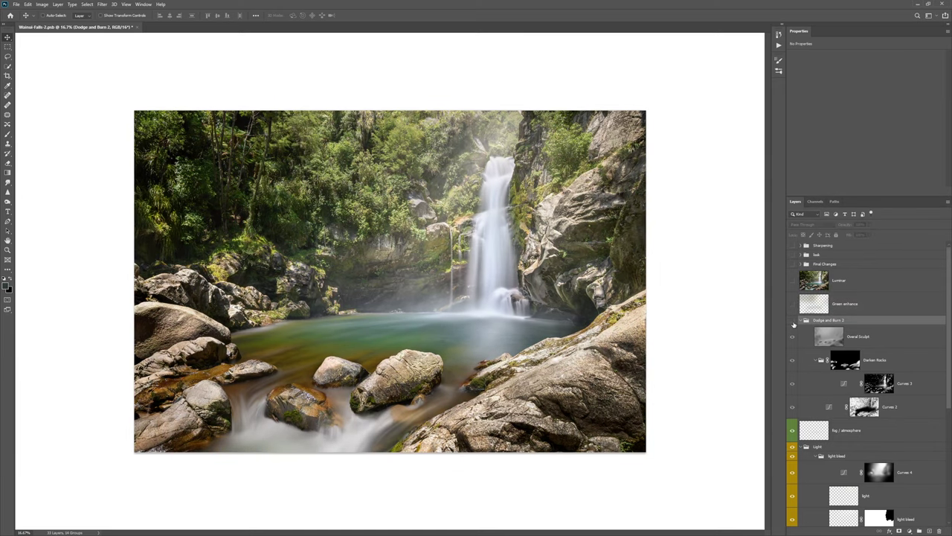
click(793, 325)
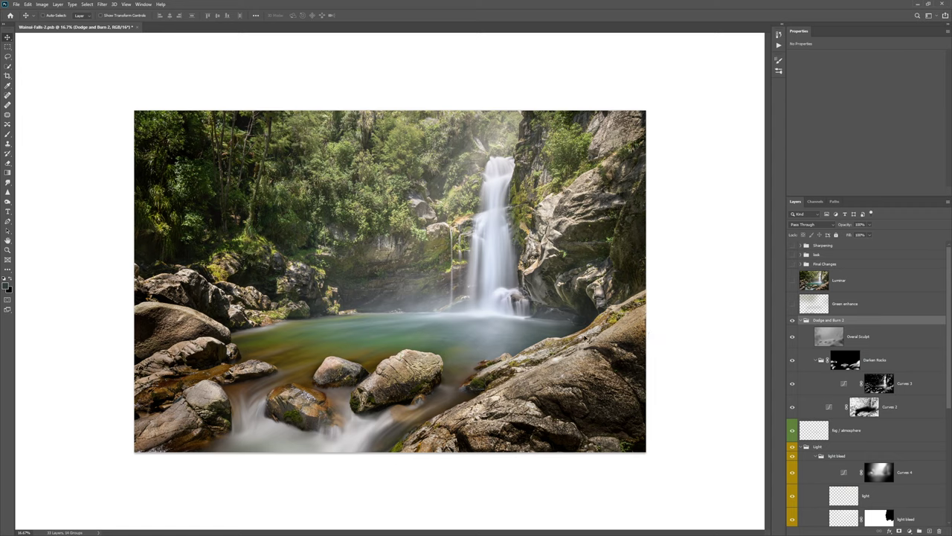
click(793, 322)
click(794, 321)
click(794, 321)
click(793, 321)
Enable Darken Rocks and Curves 2, and make the Overall Sculpt layer visible
click(845, 360)
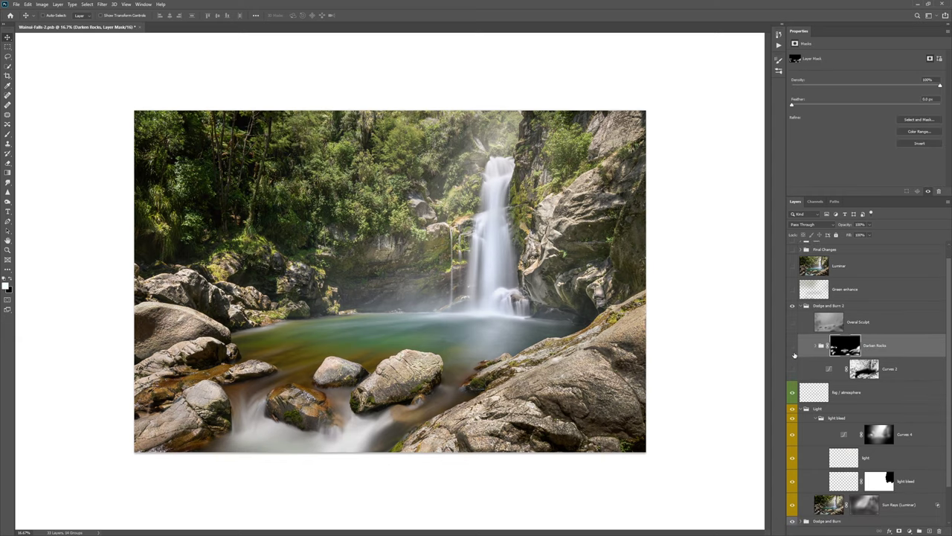
click(791, 371)
click(865, 326)
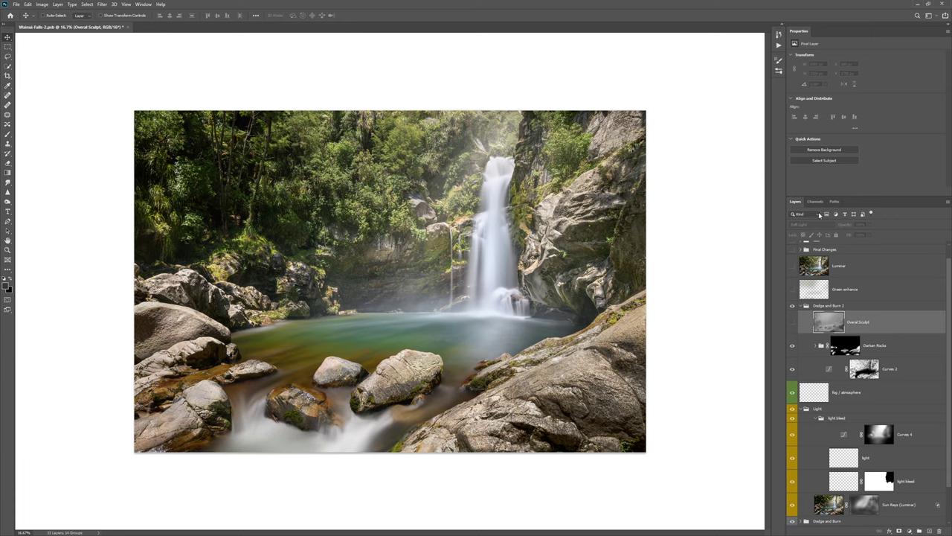
click(792, 323)
Set Overall Sculpt's blend mode from Normal to Soft Light and compare it on and off
click(811, 224)
click(821, 231)
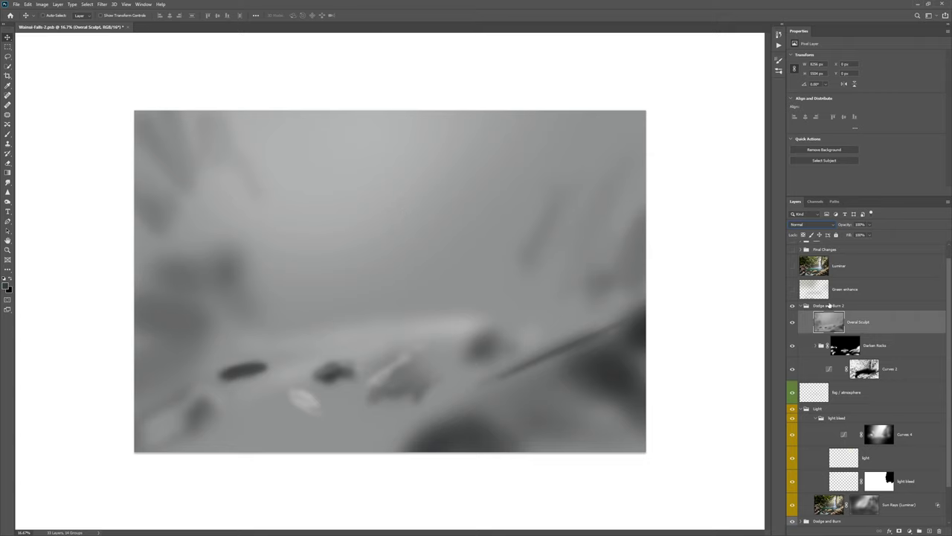
click(811, 224)
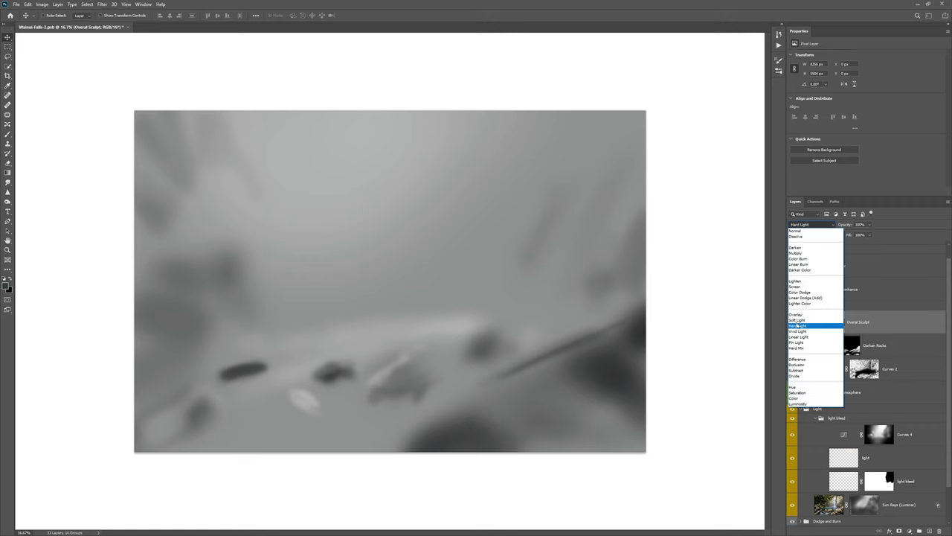
click(808, 328)
click(792, 322)
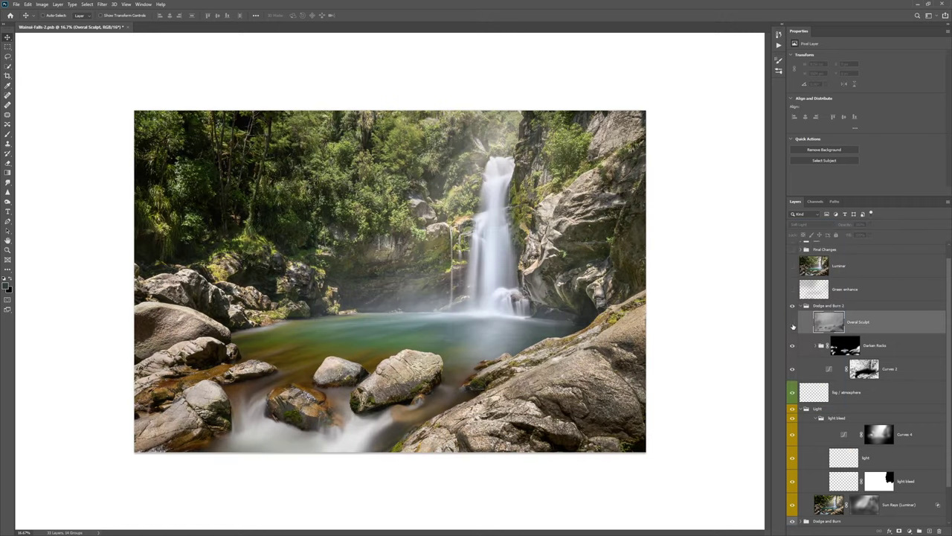
click(792, 323)
click(792, 323)
click(792, 323)
click(792, 323)
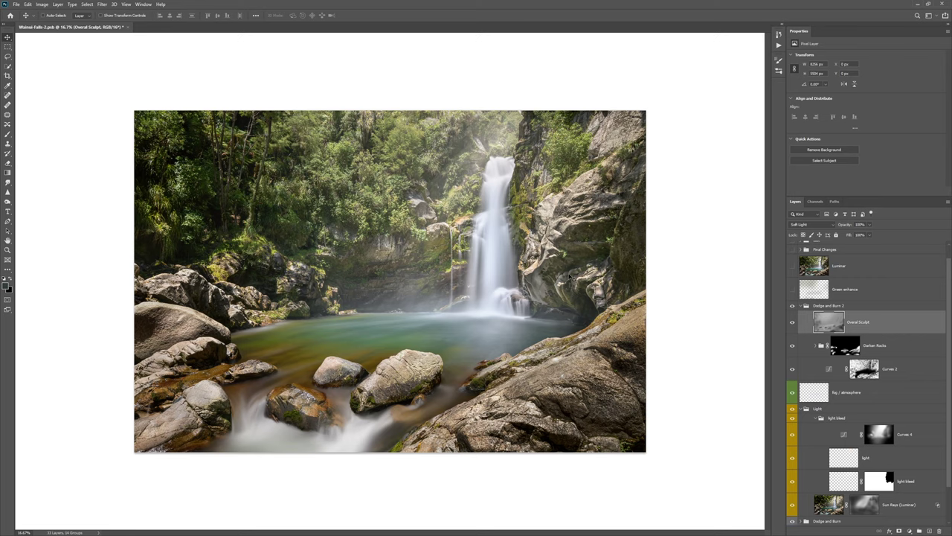
click(793, 306)
click(792, 306)
scroll(914, 390, down, 2)
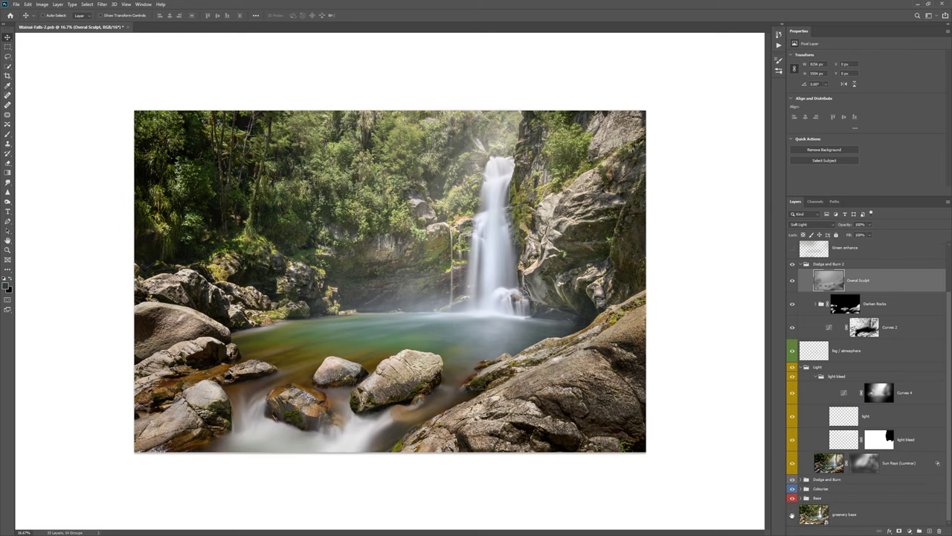
alt+click(792, 514)
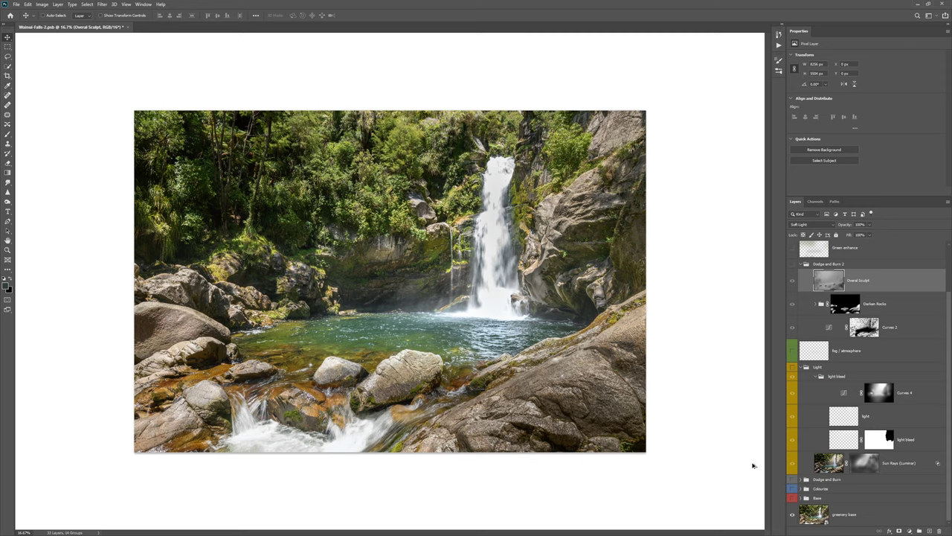
alt+click(793, 516)
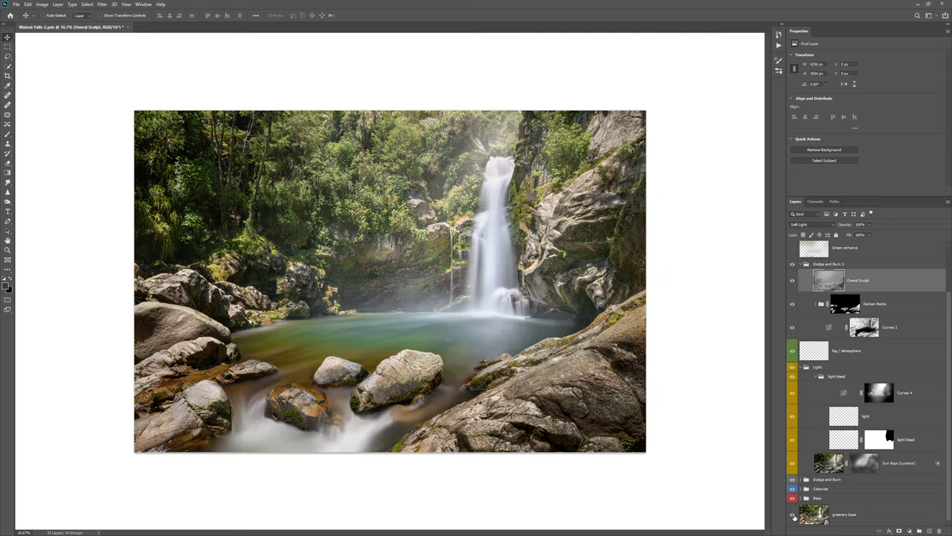
alt+click(793, 516)
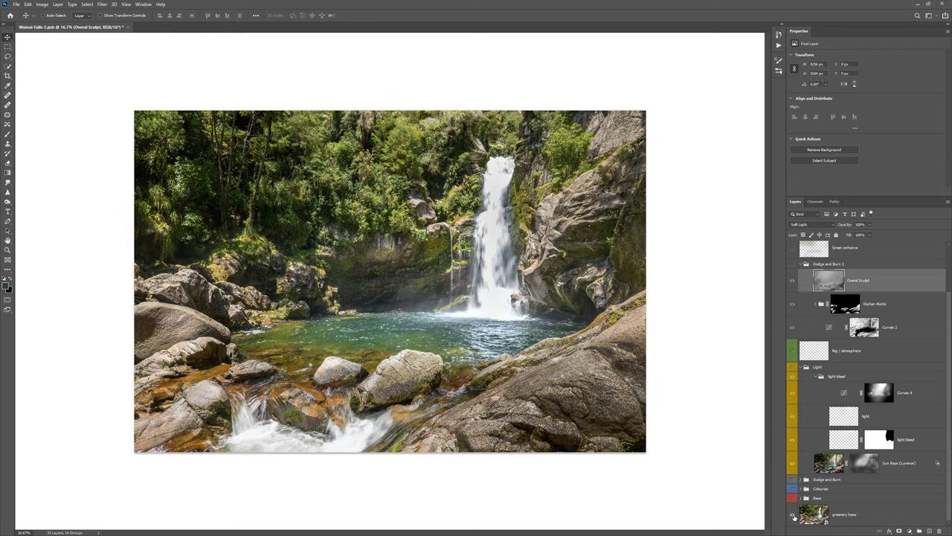
alt+click(793, 515)
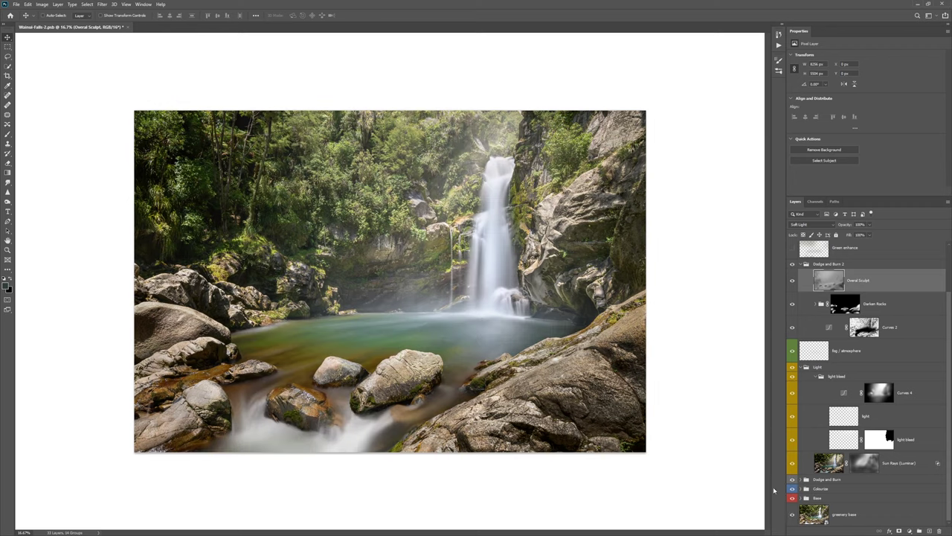
alt+click(793, 516)
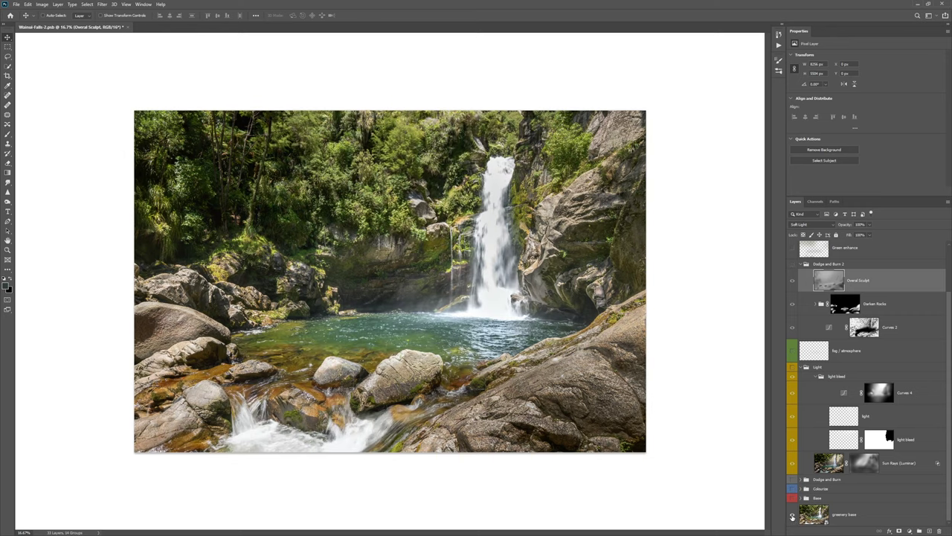
alt+click(793, 516)
alt+click(793, 515)
alt+click(793, 515)
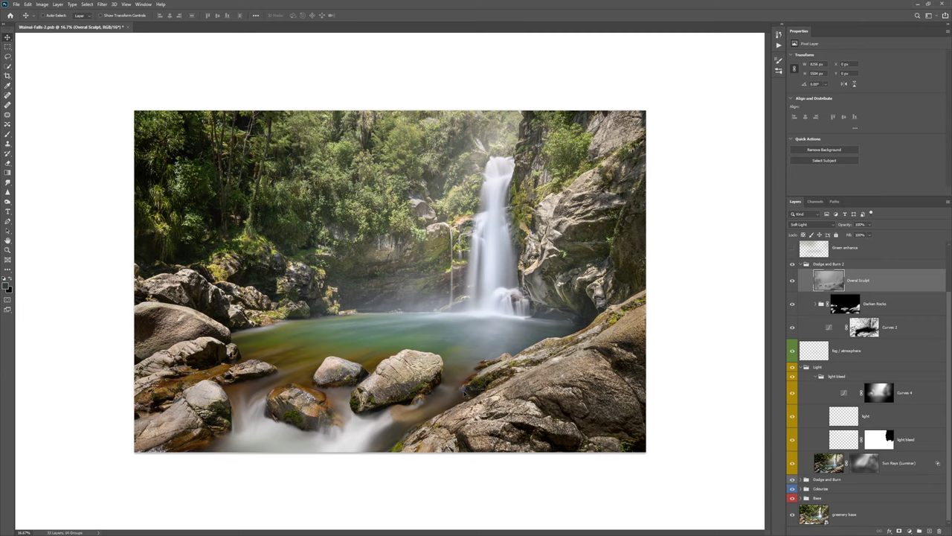
scroll(868, 388, up, 3)
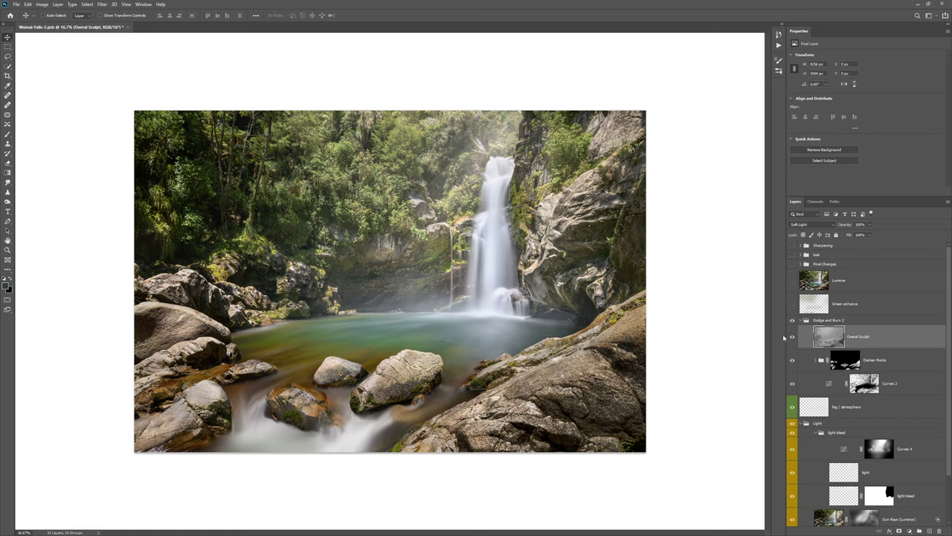
click(841, 307)
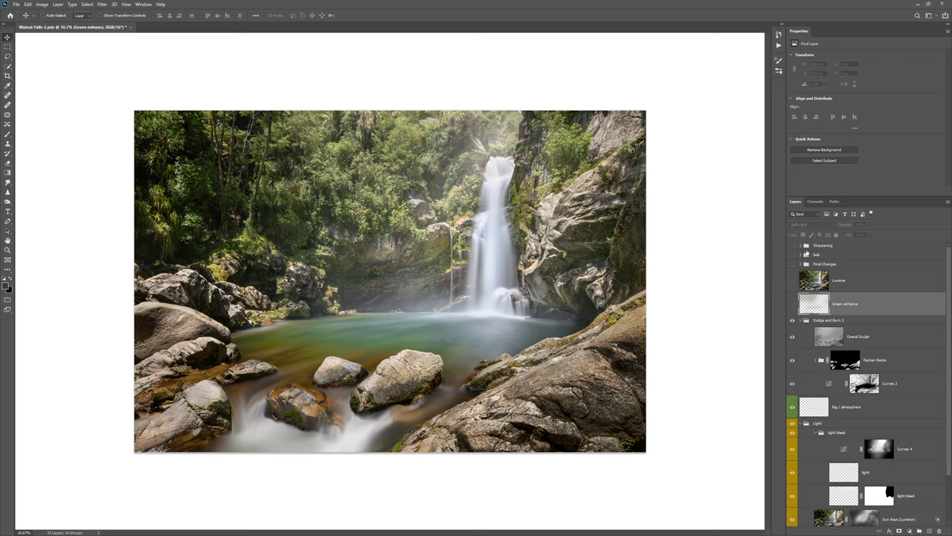
Turn on Green enhance, comparing it on and off, then switch on the Luminar layer
click(793, 306)
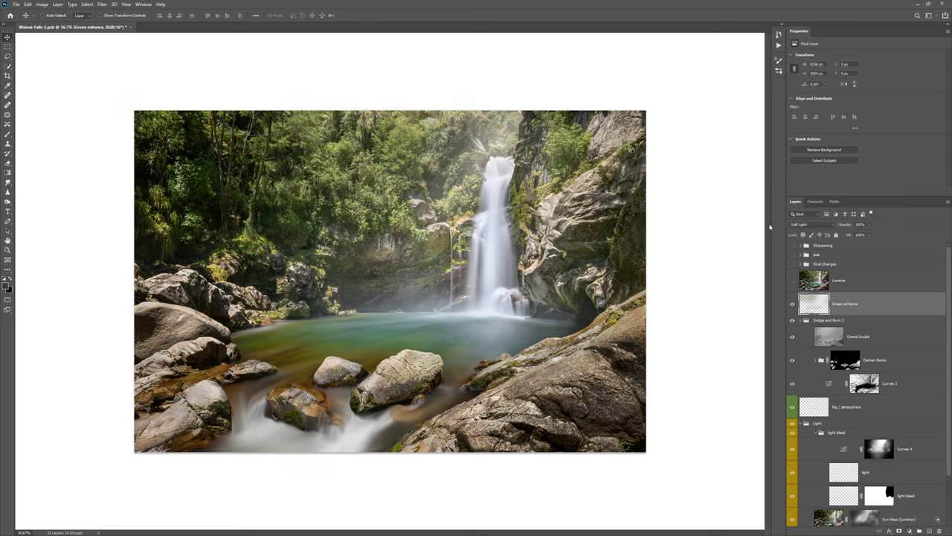
click(793, 305)
click(793, 305)
click(793, 305)
click(793, 305)
click(843, 281)
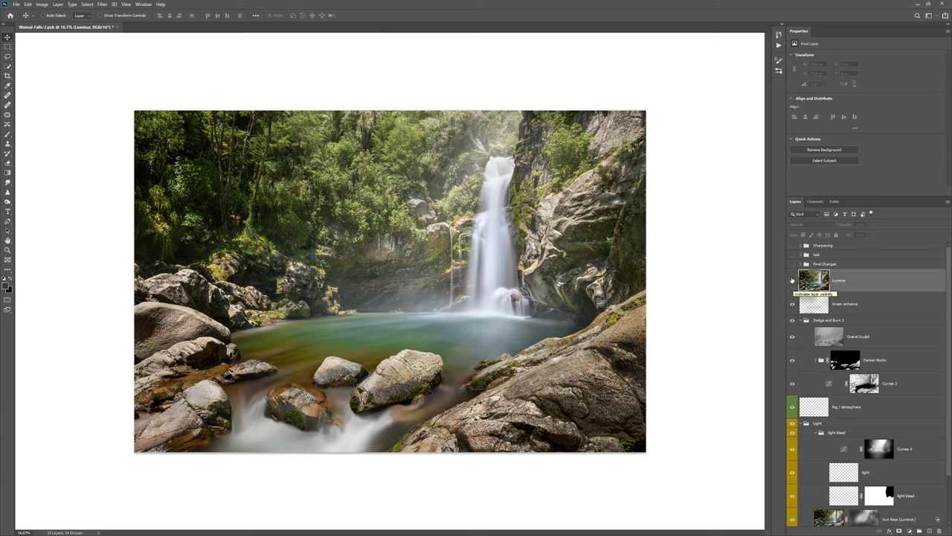
click(792, 279)
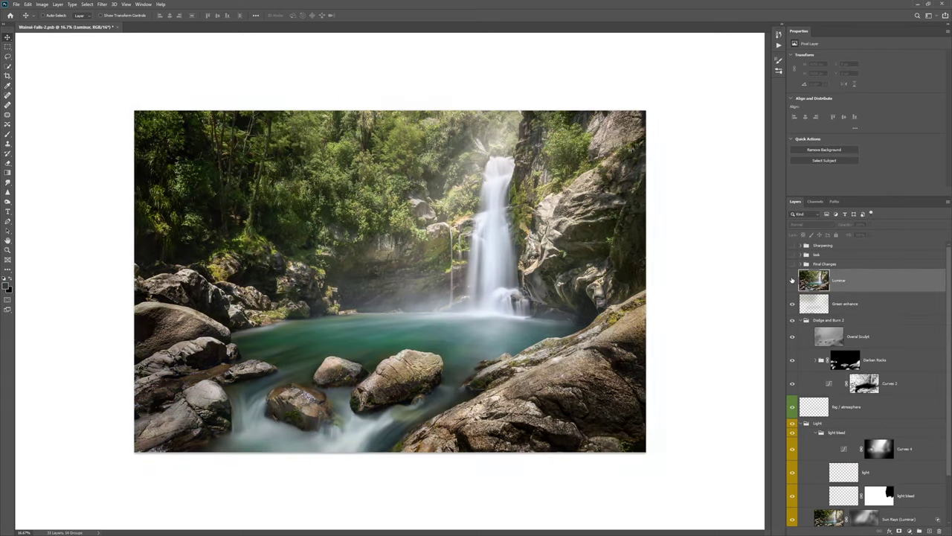
click(793, 280)
click(792, 280)
click(792, 280)
click(792, 280)
click(792, 281)
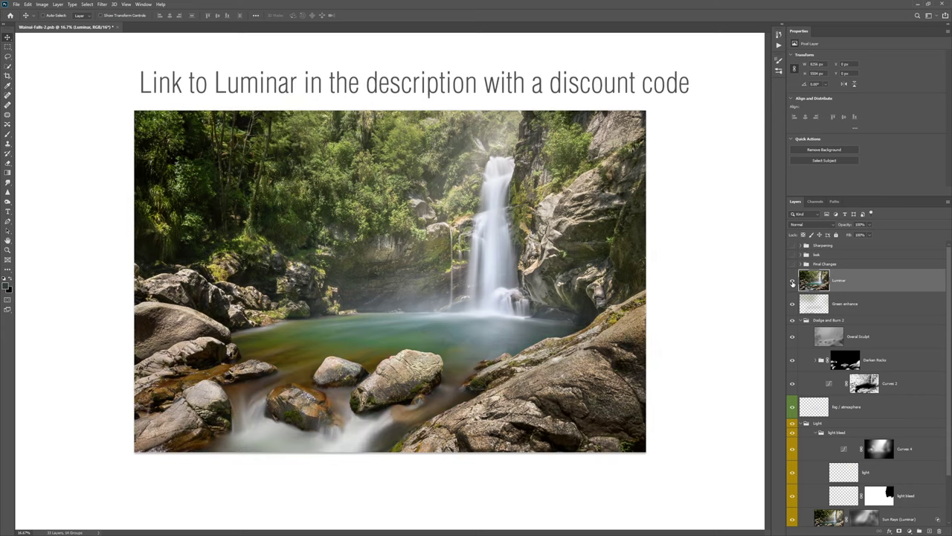
click(793, 280)
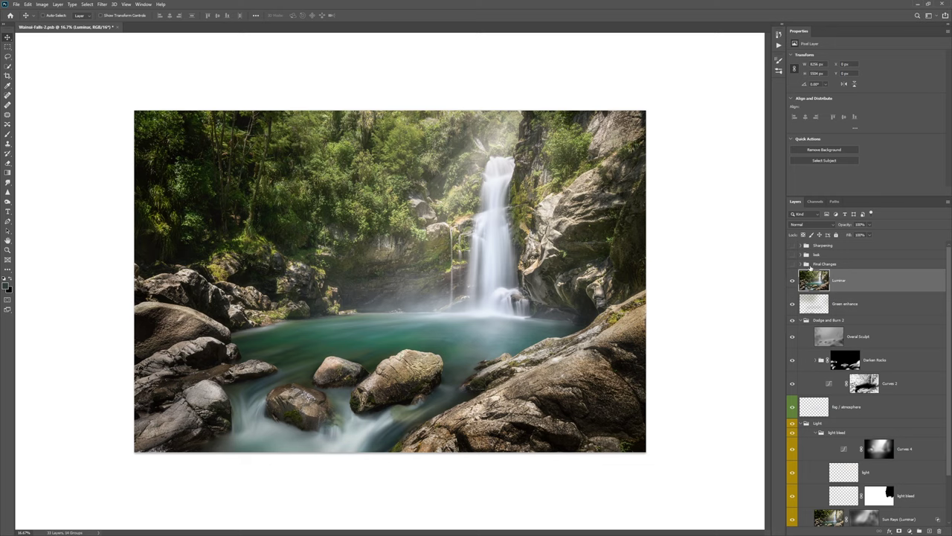
click(791, 282)
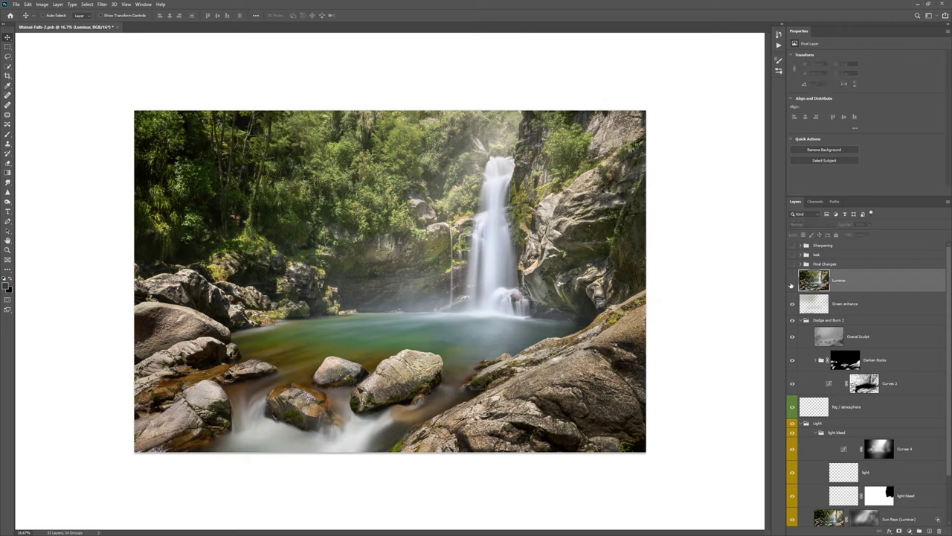
click(791, 279)
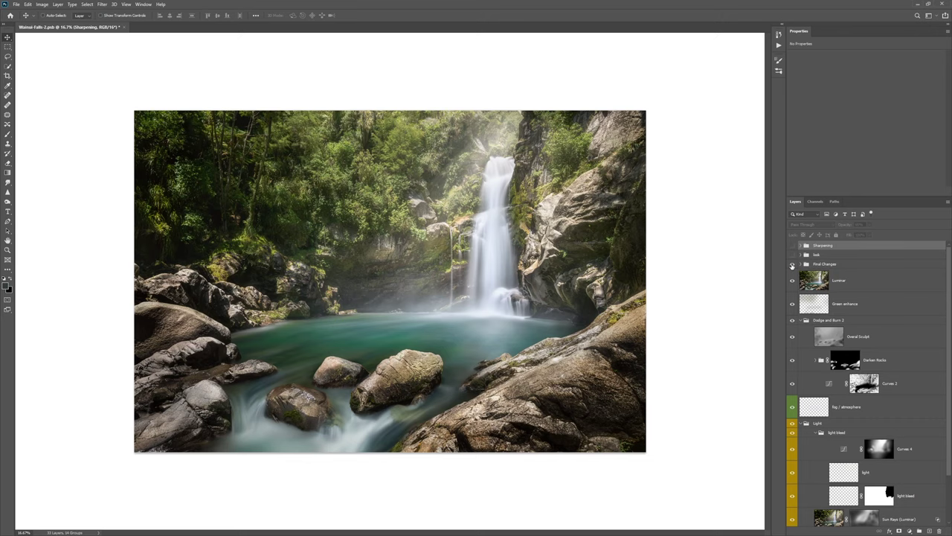
click(792, 265)
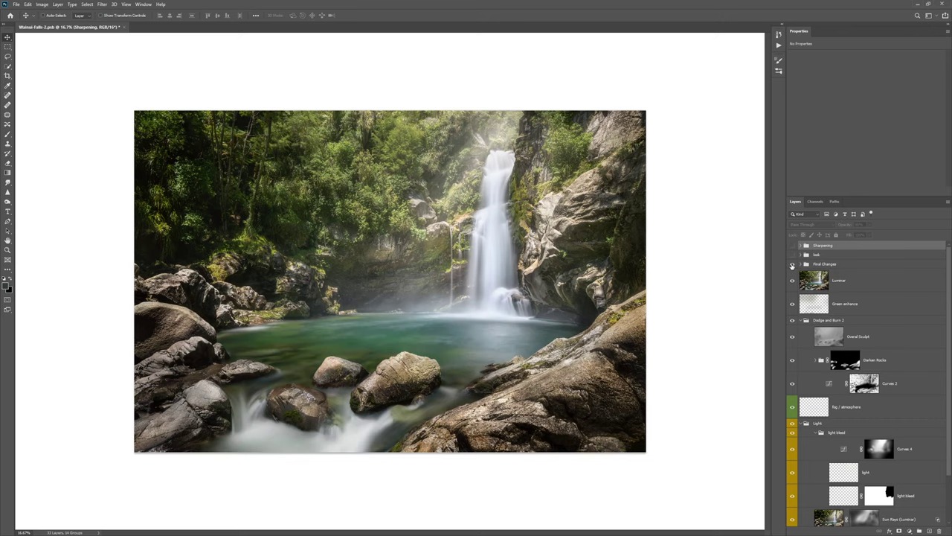
Toggle the Final Changes group off and back on, then expand its contents
click(792, 265)
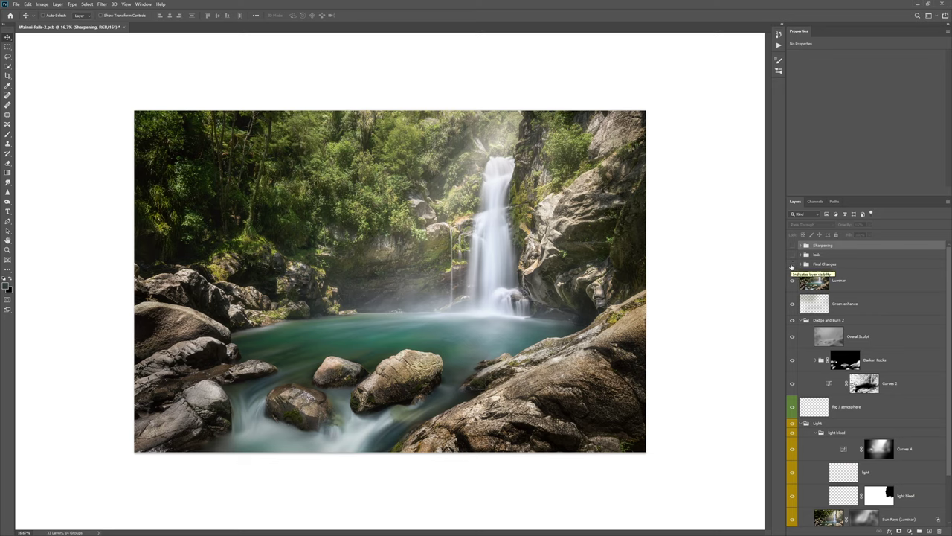
click(792, 264)
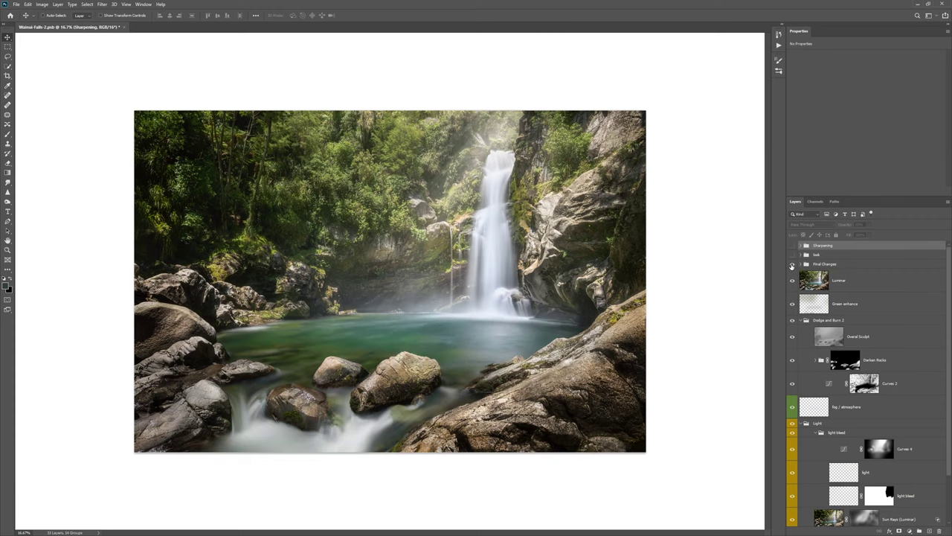
click(800, 264)
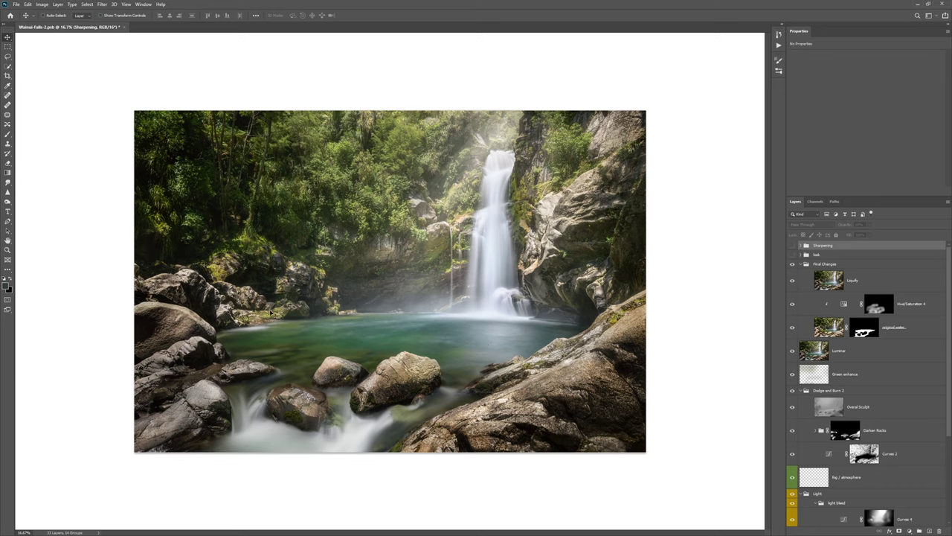
Hide Hue/Saturation 4 and Liquify, then compare the pool with and without original water
click(915, 328)
click(792, 303)
click(792, 280)
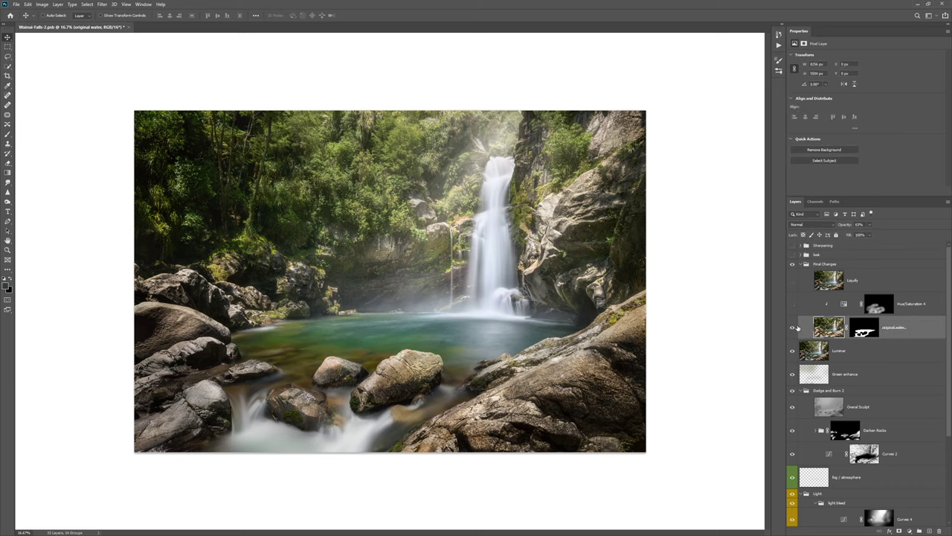
click(792, 329)
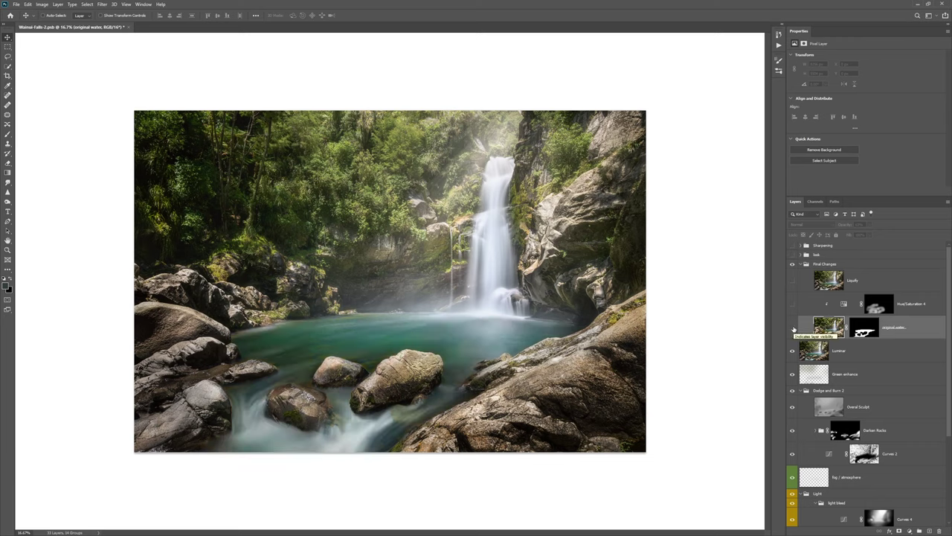
click(793, 328)
click(793, 328)
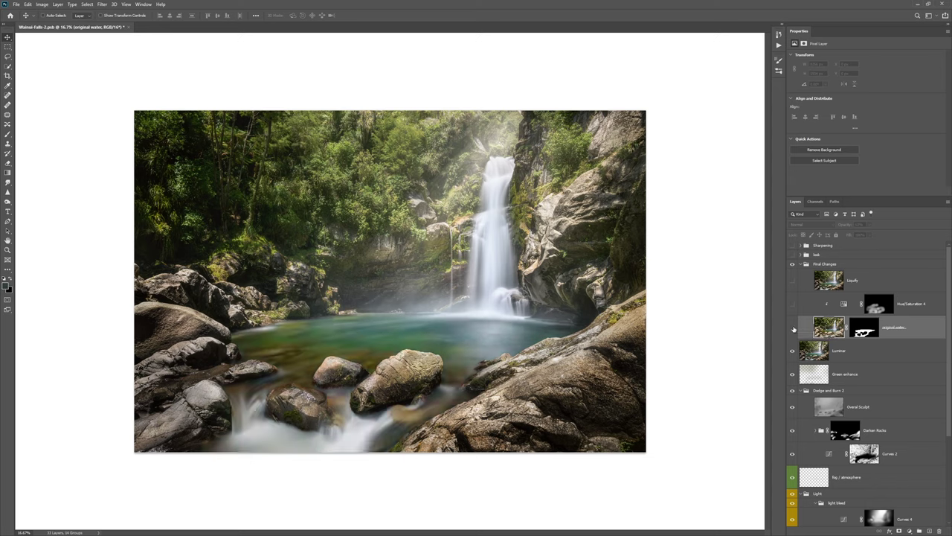
click(793, 328)
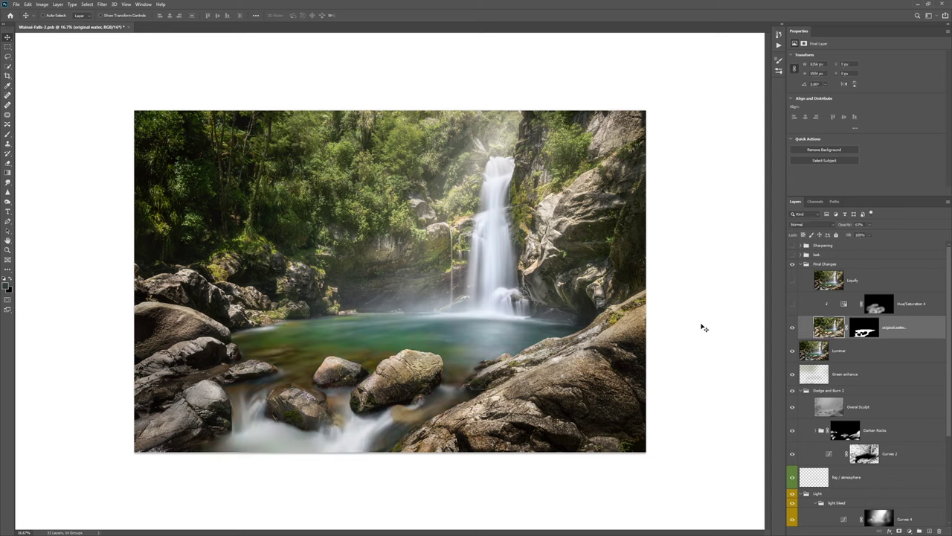
Set the original water layer to 63% opacity and compare the pool with it on and off
click(859, 224)
click(793, 327)
click(793, 327)
click(793, 328)
scroll(387, 329, up, 3)
Zoom in to inspect the pool with original water toggled, then zoom back out to fit
scroll(393, 383, up, 2)
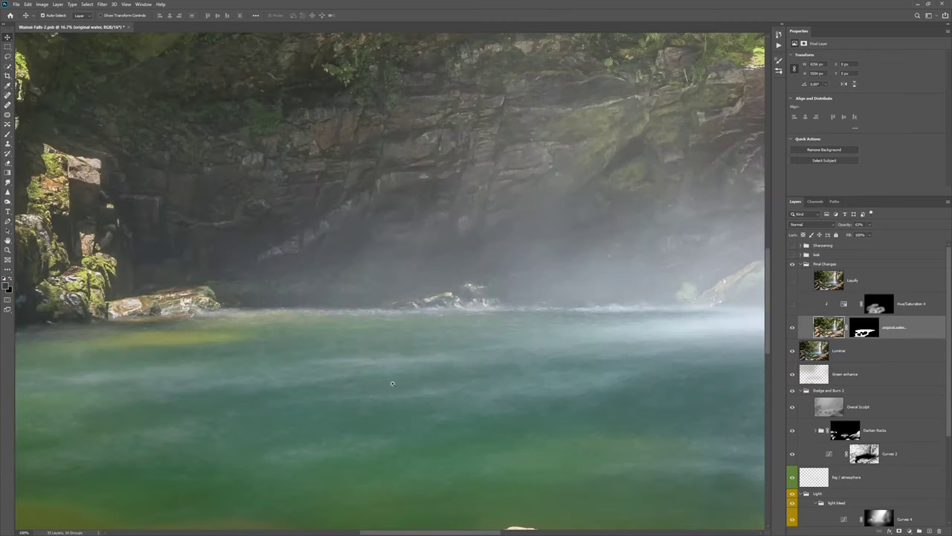
scroll(453, 290, up, 2)
scroll(678, 208, up, 2)
scroll(578, 243, up, 2)
scroll(419, 293, up, 1)
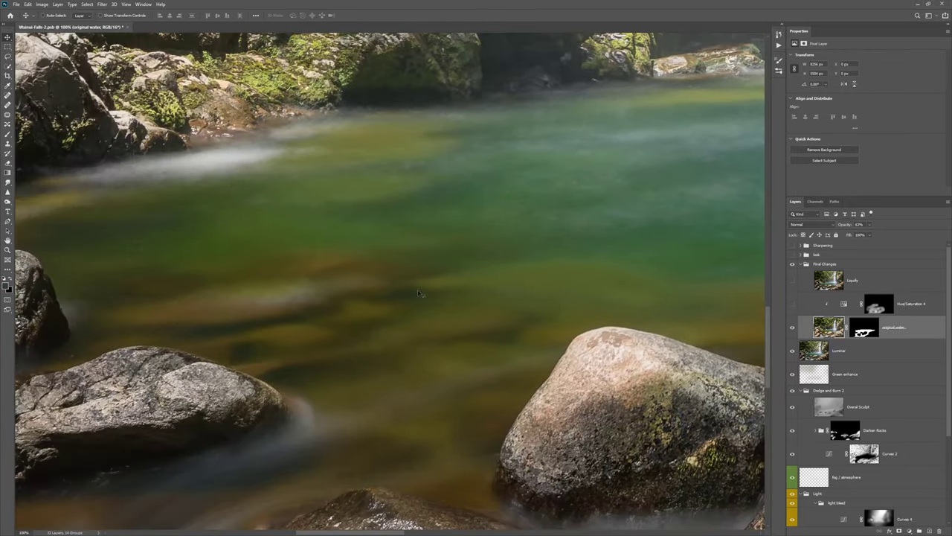
click(792, 328)
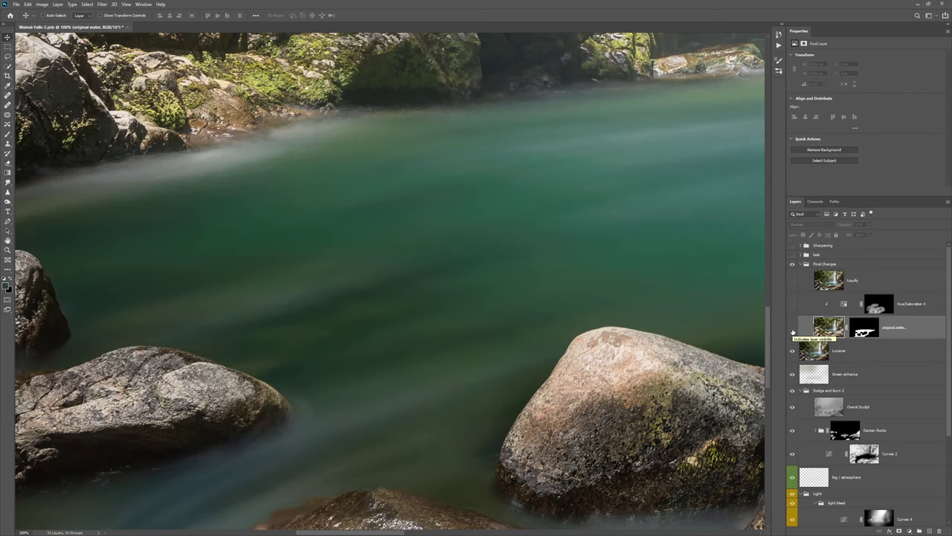
click(792, 328)
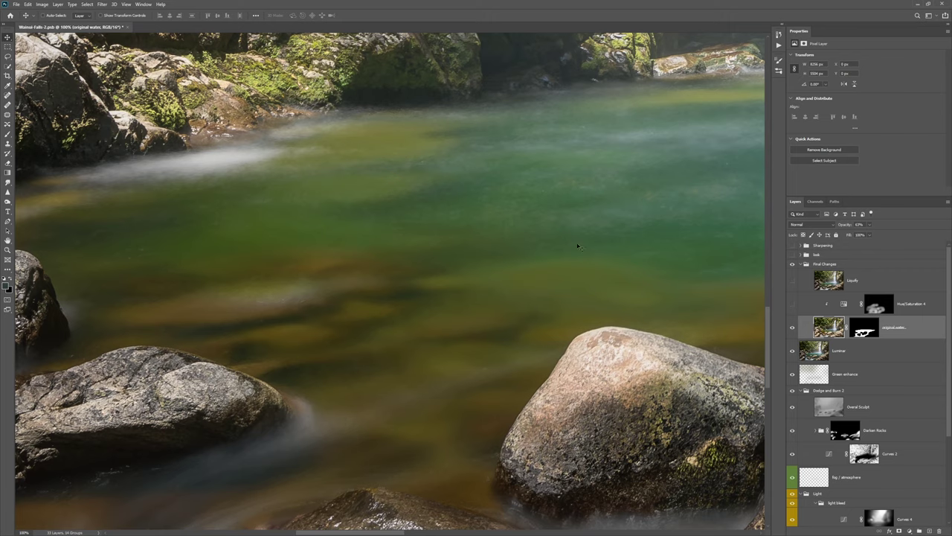
key(ctrl+minus)
key(ctrl+minus)
key(ctrl+minus)
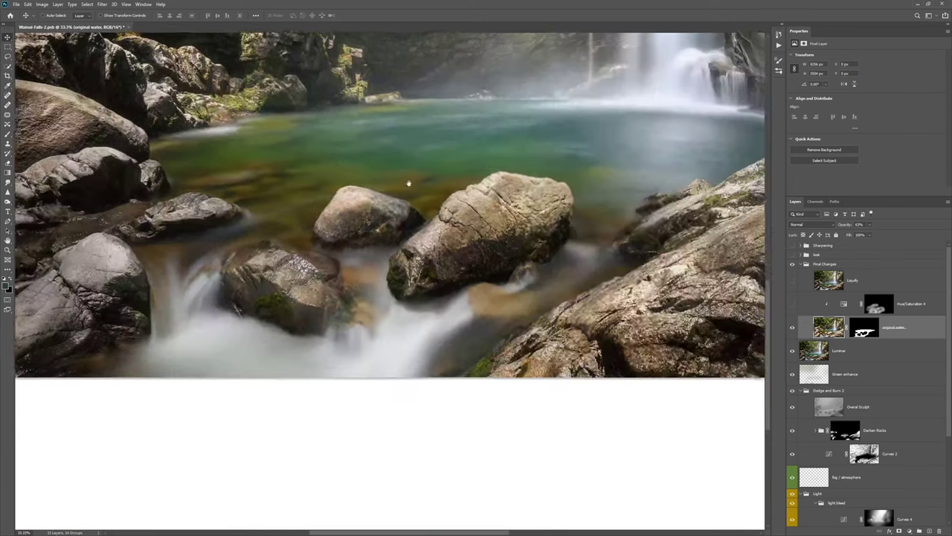
key(ctrl+minus)
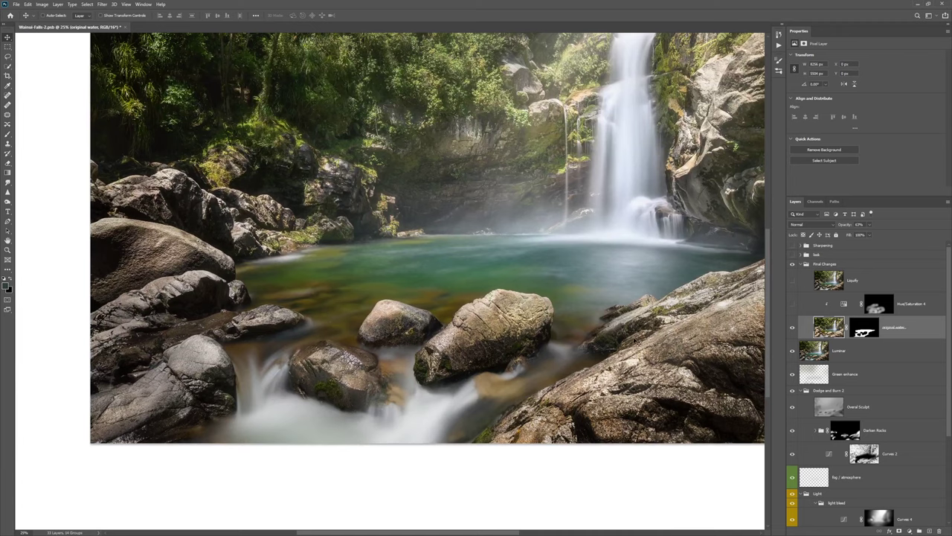
Re-enable the Hue/Saturation 4 adjustment, comparing it on and off
click(864, 305)
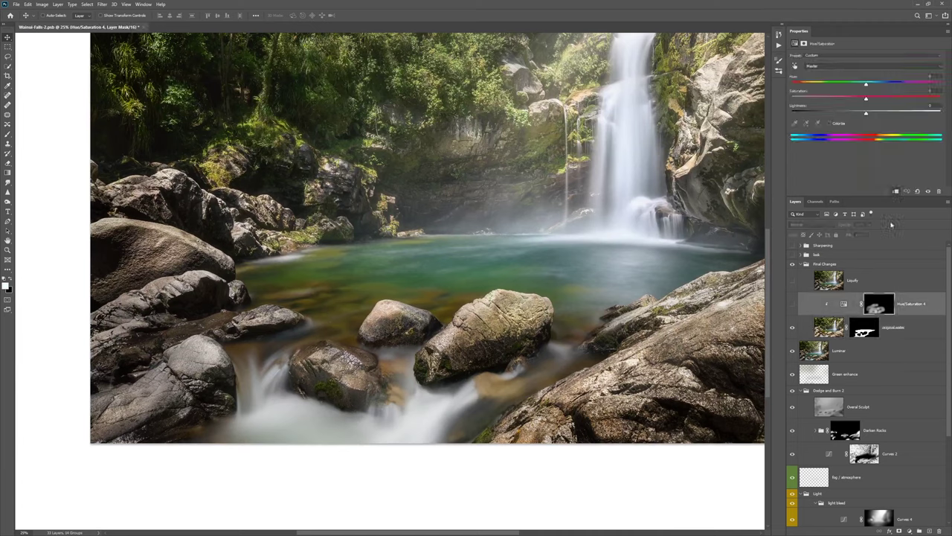
click(791, 306)
click(792, 306)
click(791, 306)
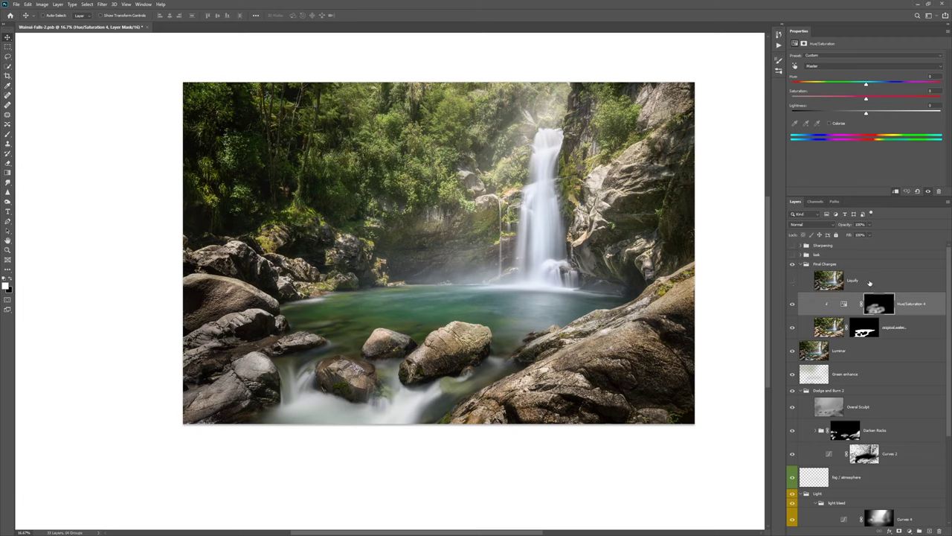
Toggle the Liquify layer repeatedly to compare, leaving the reshaped waterfall and rocks visible
click(801, 289)
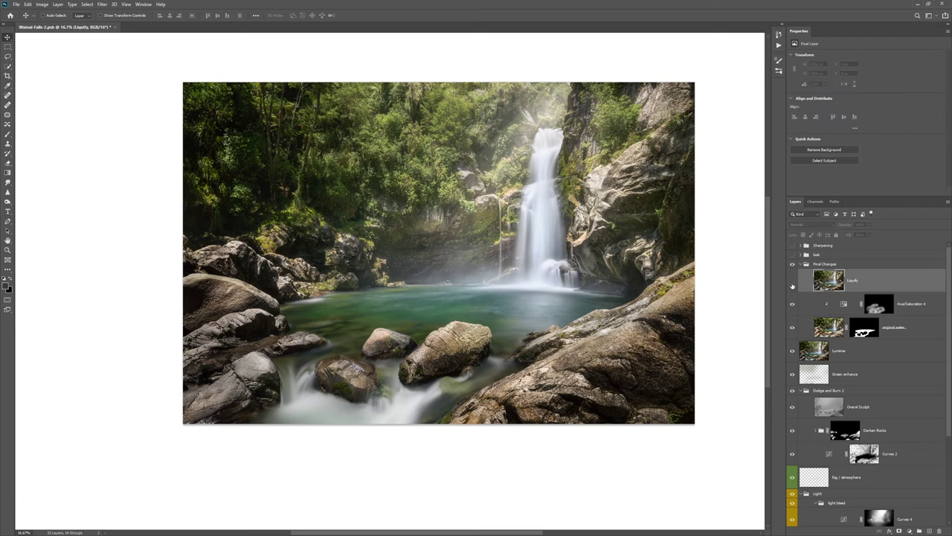
click(792, 280)
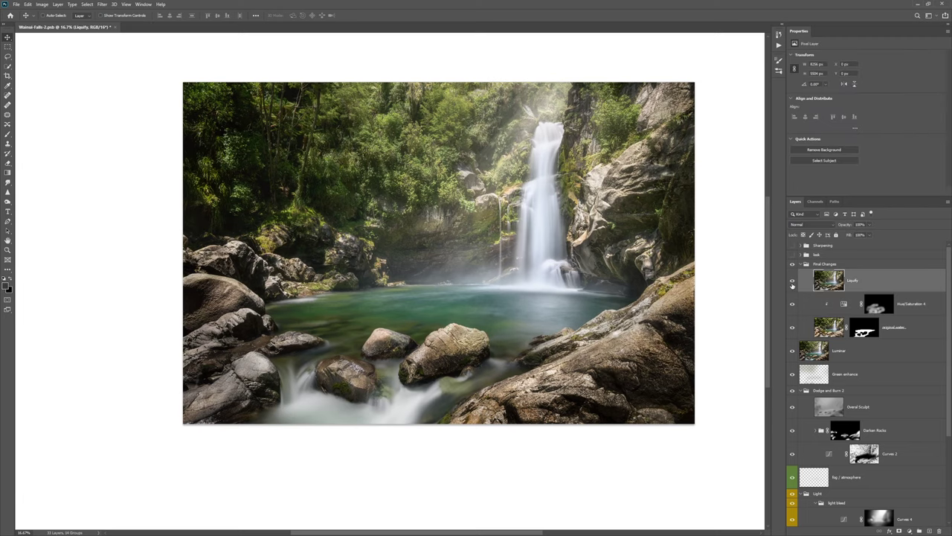
click(792, 283)
click(793, 286)
click(792, 285)
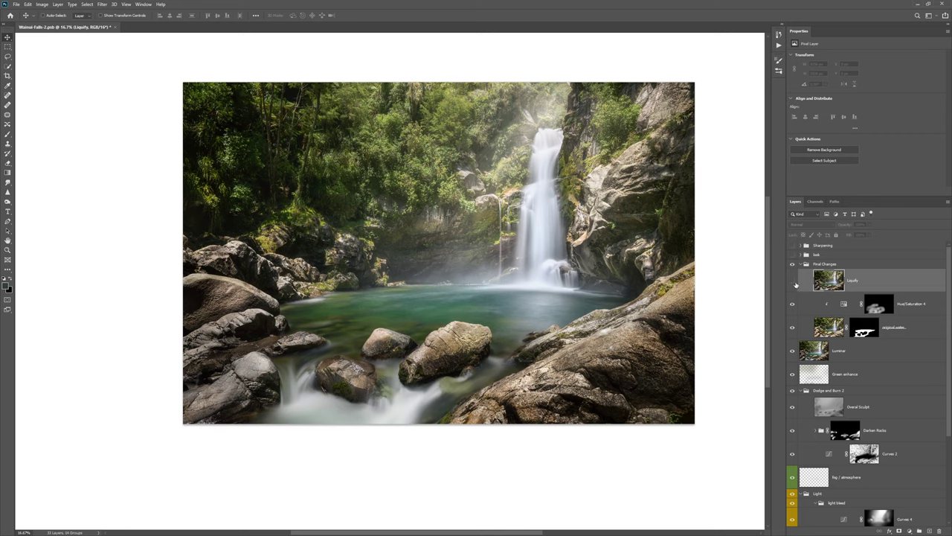
click(793, 280)
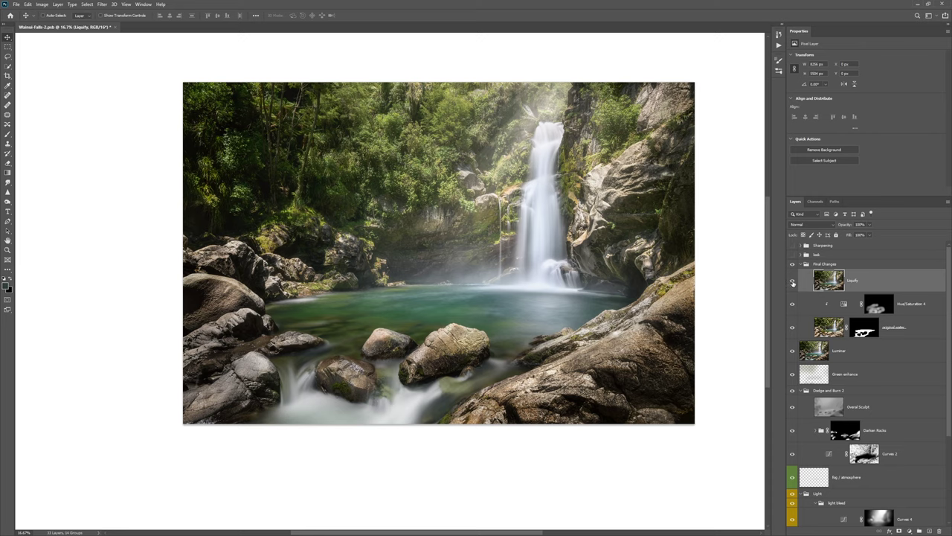
click(792, 280)
click(792, 281)
click(792, 280)
click(793, 282)
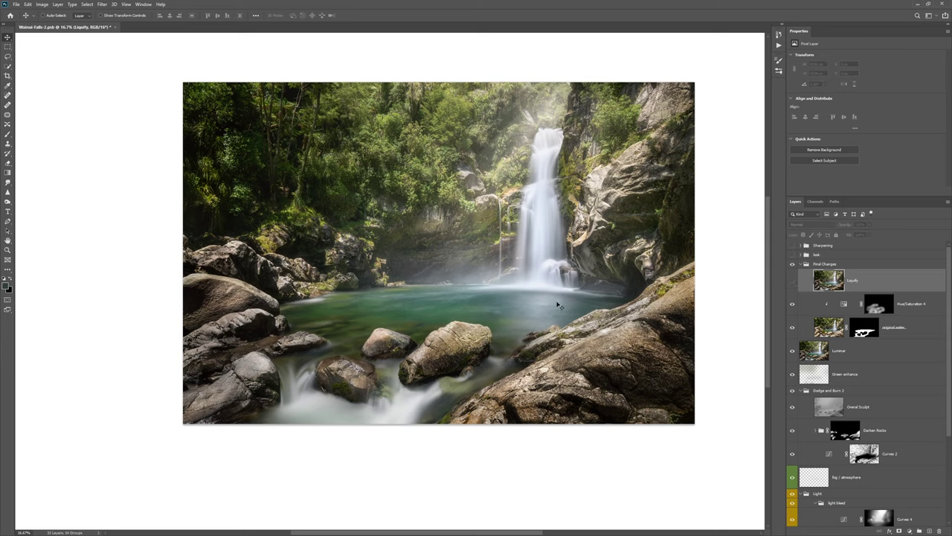
click(792, 282)
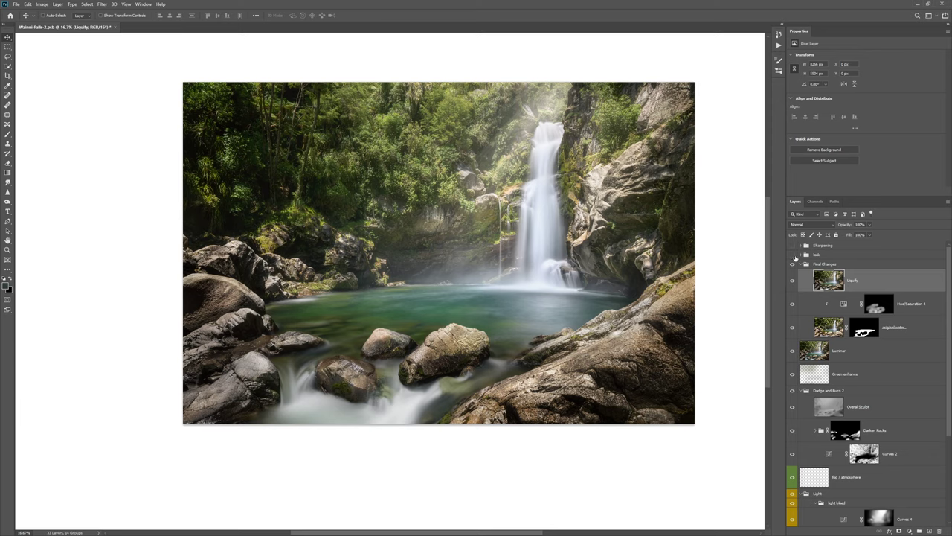
Expand the look group and toggle its visibility to compare the grading
click(801, 255)
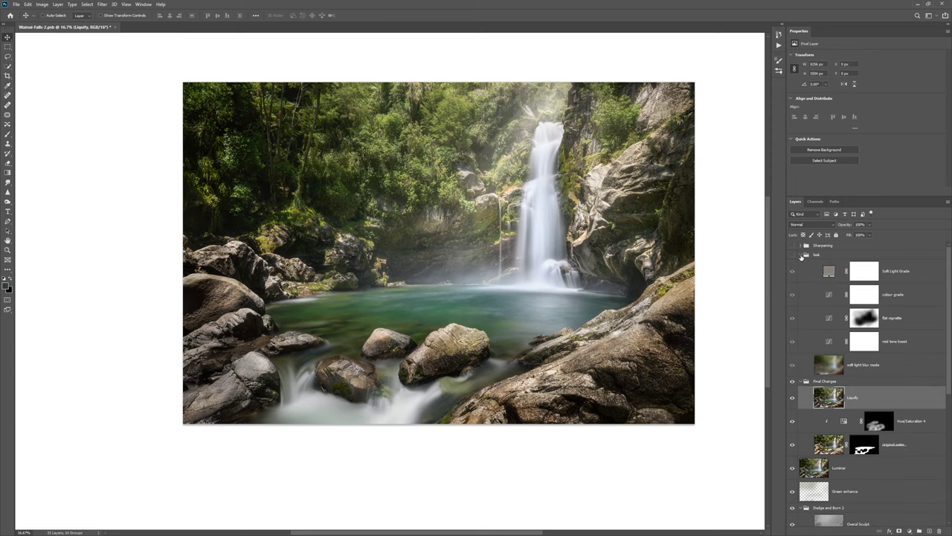
click(801, 255)
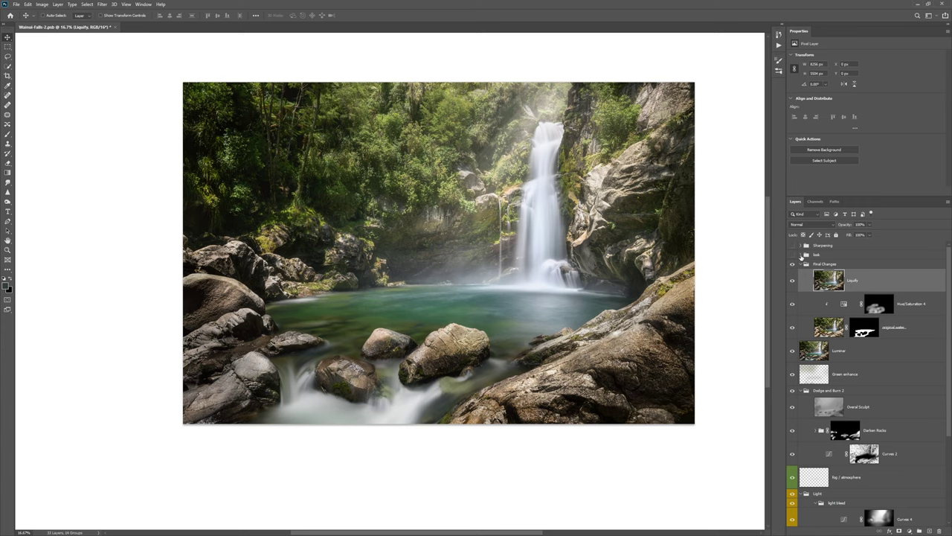
click(801, 255)
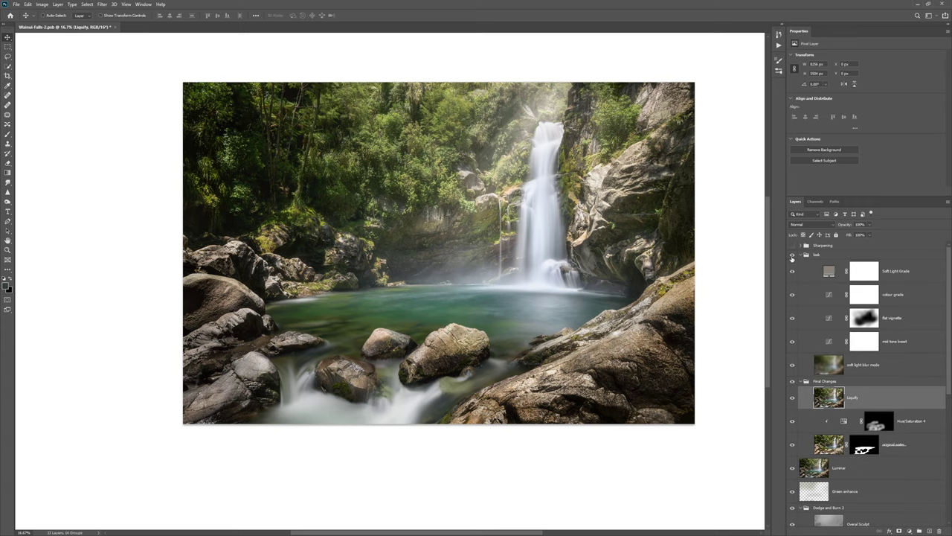
click(792, 255)
click(792, 255)
click(792, 256)
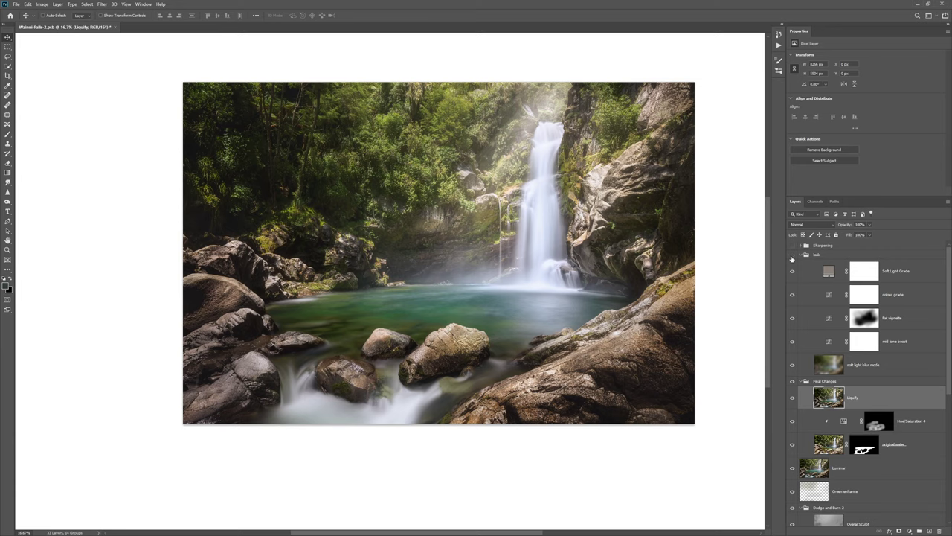
click(793, 256)
Hide the Soft Light Grade, colour grade, flat vignette and mid tone boost layers, selecting mid tone boost
click(826, 255)
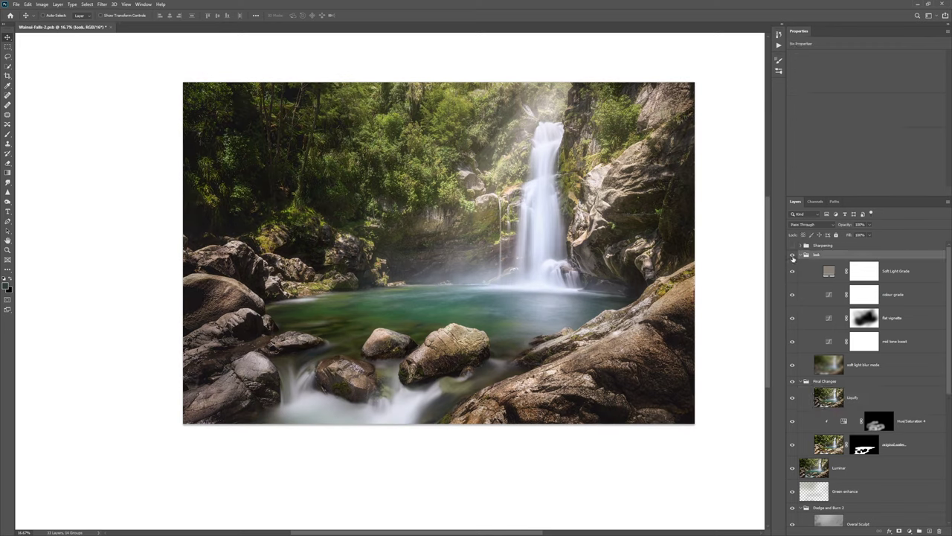
drag(792, 346, 792, 272)
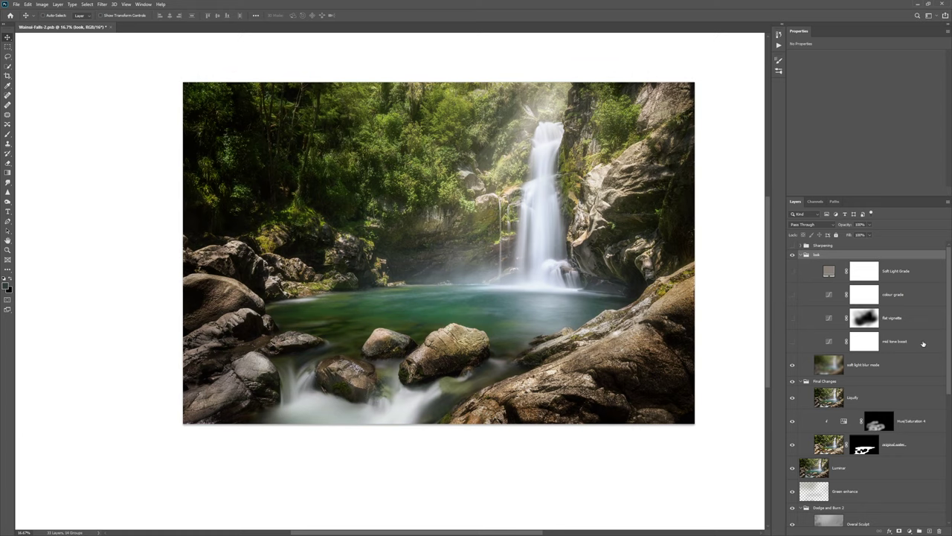
click(826, 342)
Compare the mid tone boost on and off, keep it visible, and select the flat vignette curve
click(792, 341)
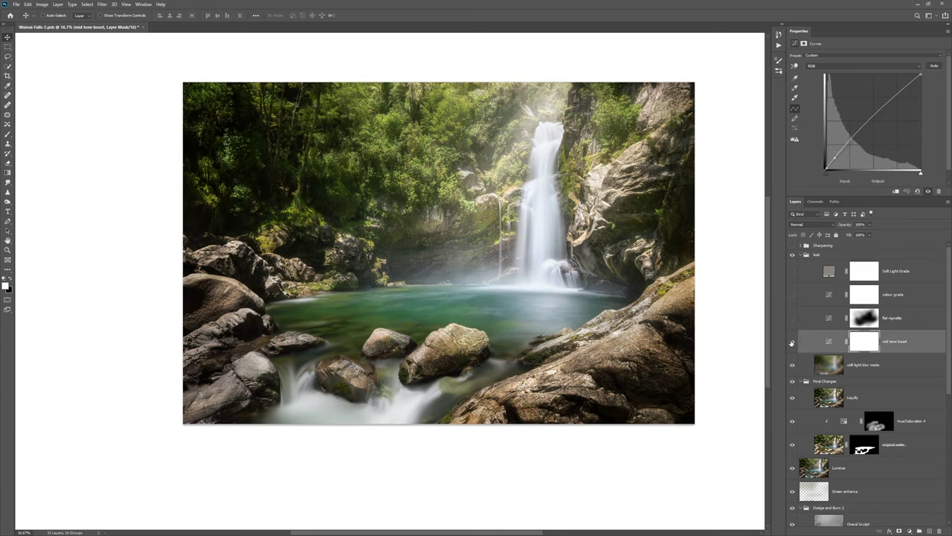
click(792, 342)
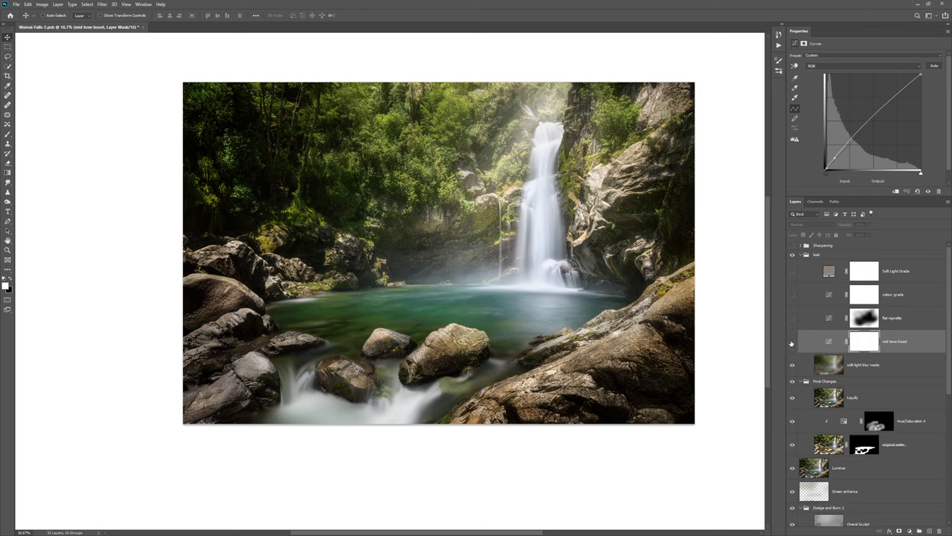
click(793, 341)
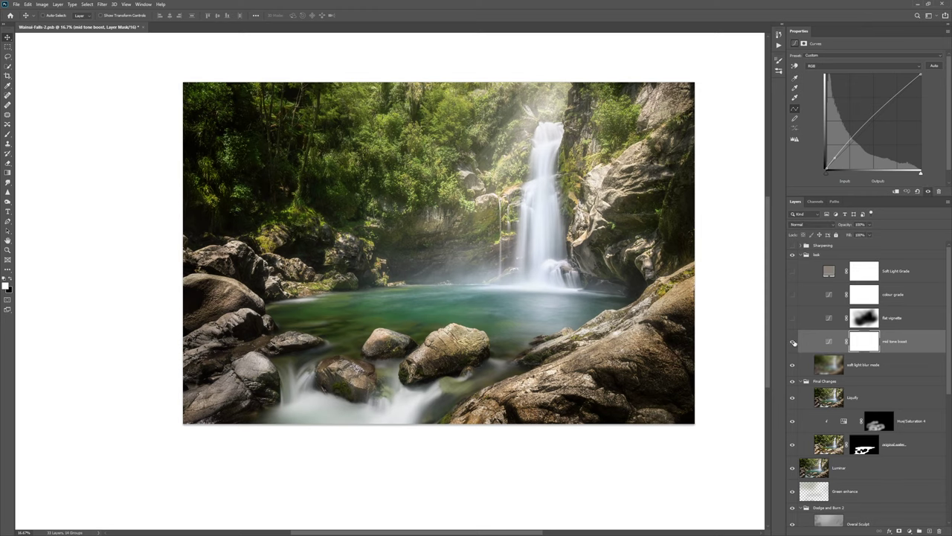
click(801, 320)
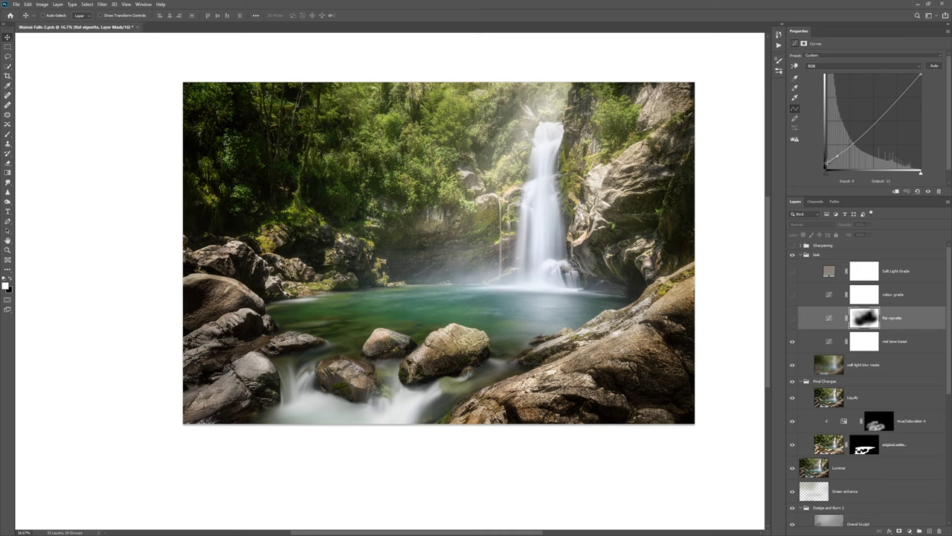
Enable the flat vignette and reshape its curve's shadow point to darken the edges
drag(826, 162, 817, 123)
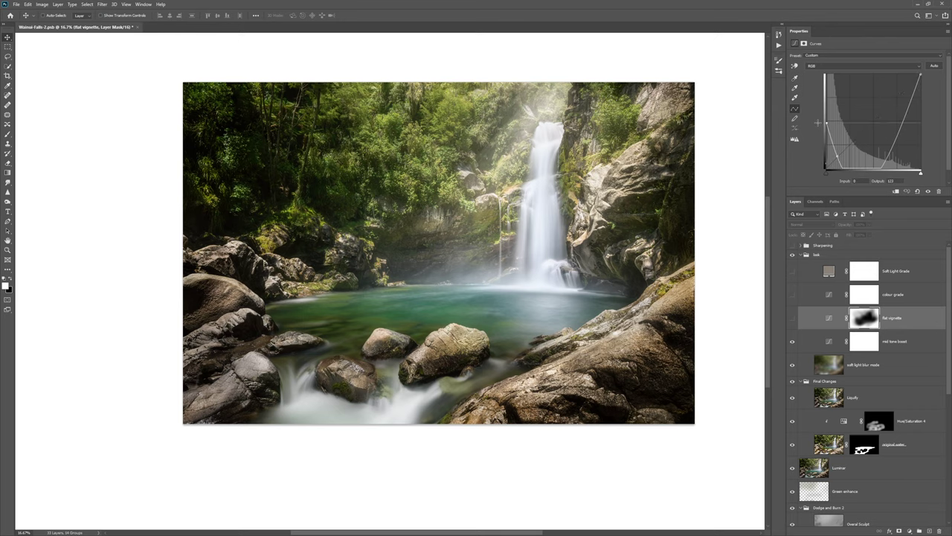
click(792, 319)
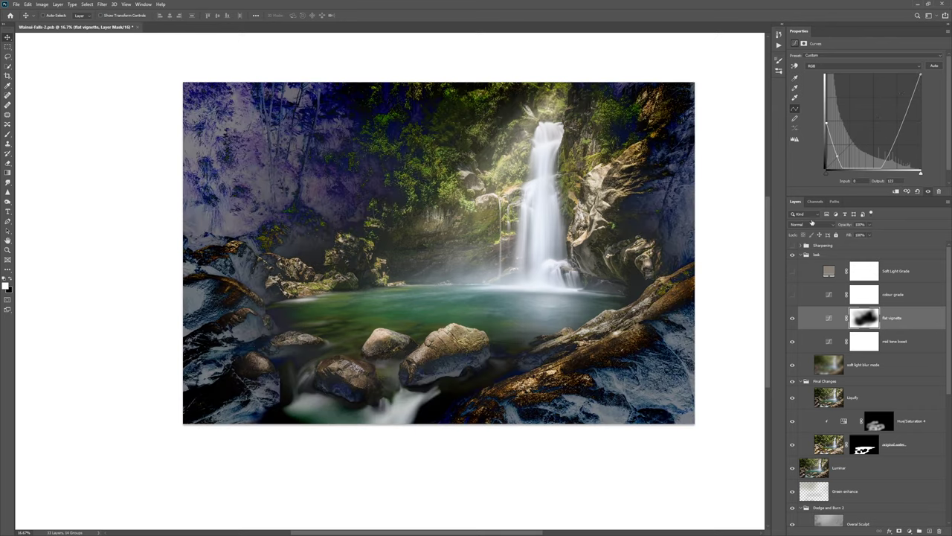
mouse_move(826, 123)
mouse_down()
mouse_move(813, 162)
mouse_move(824, 163)
mouse_up()
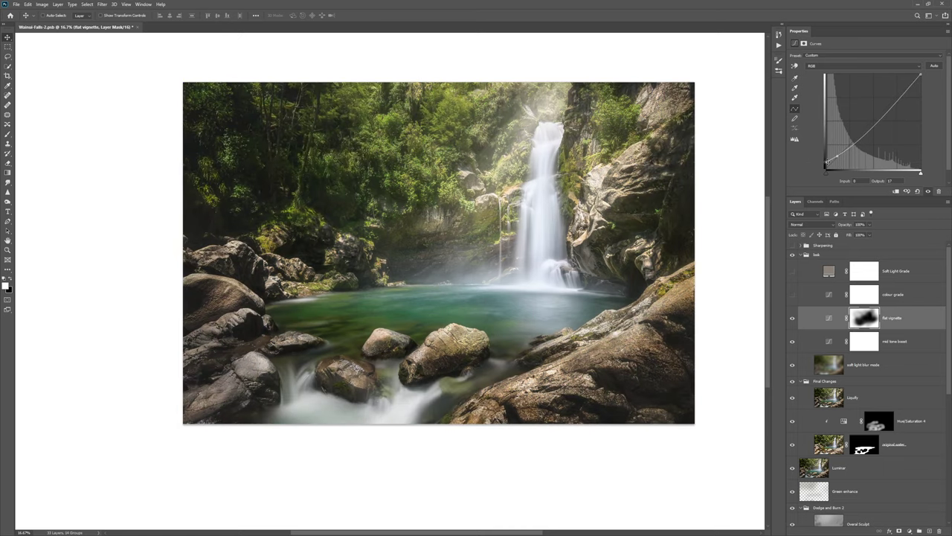
mouse_move(824, 163)
mouse_down()
mouse_move(819, 173)
mouse_move(823, 148)
mouse_up()
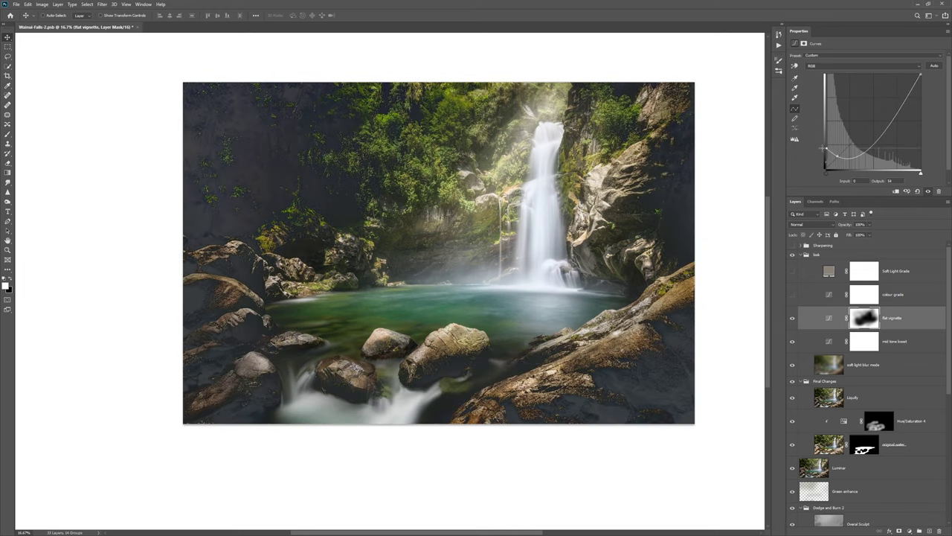
Set the pasteboard colour around the photo to Black
right_click(134, 109)
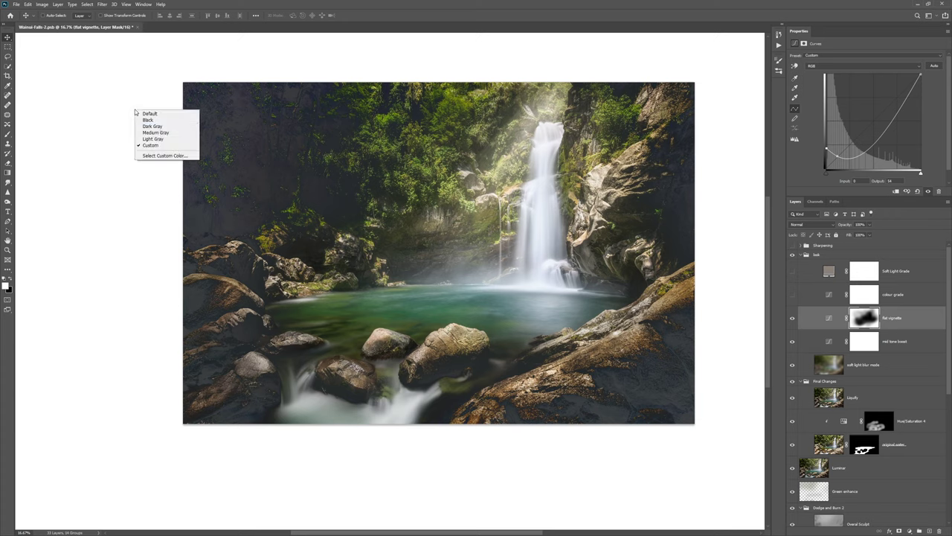
click(149, 206)
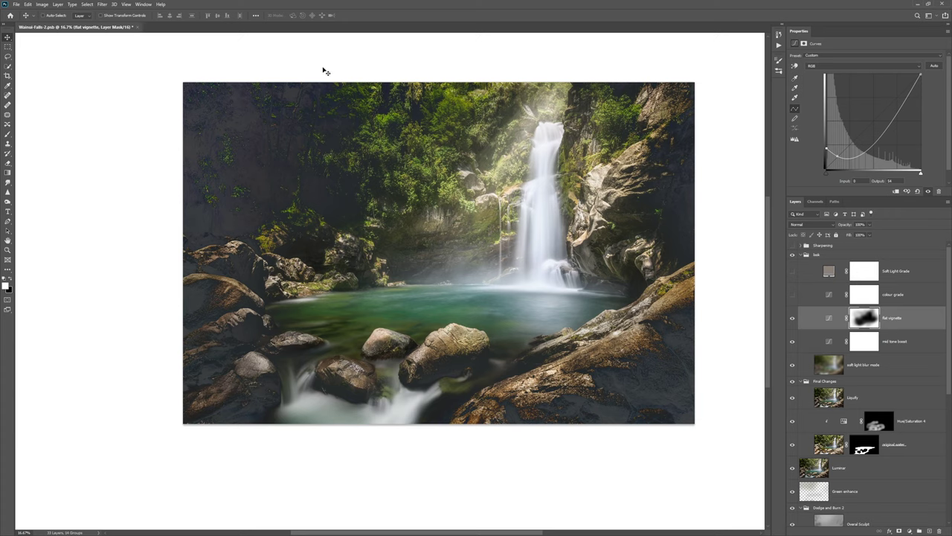
right_click(422, 66)
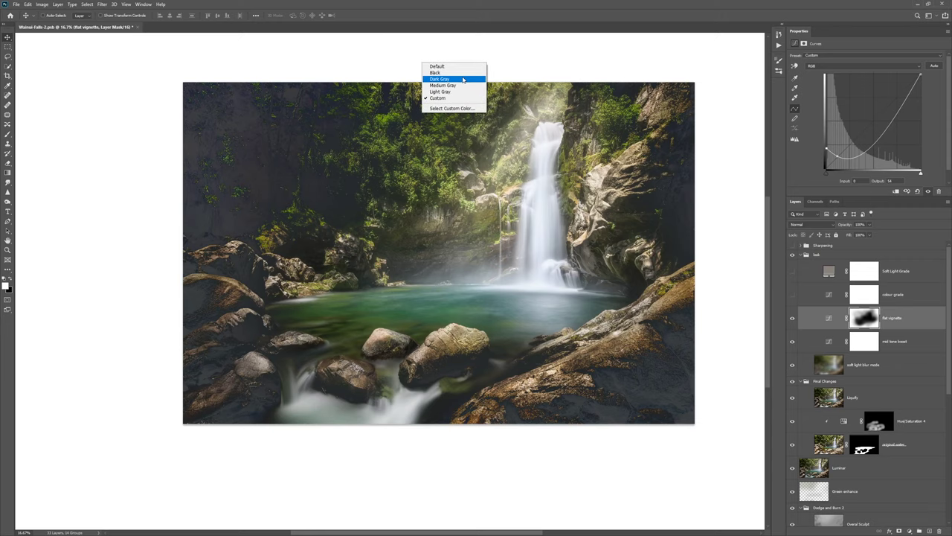
click(445, 73)
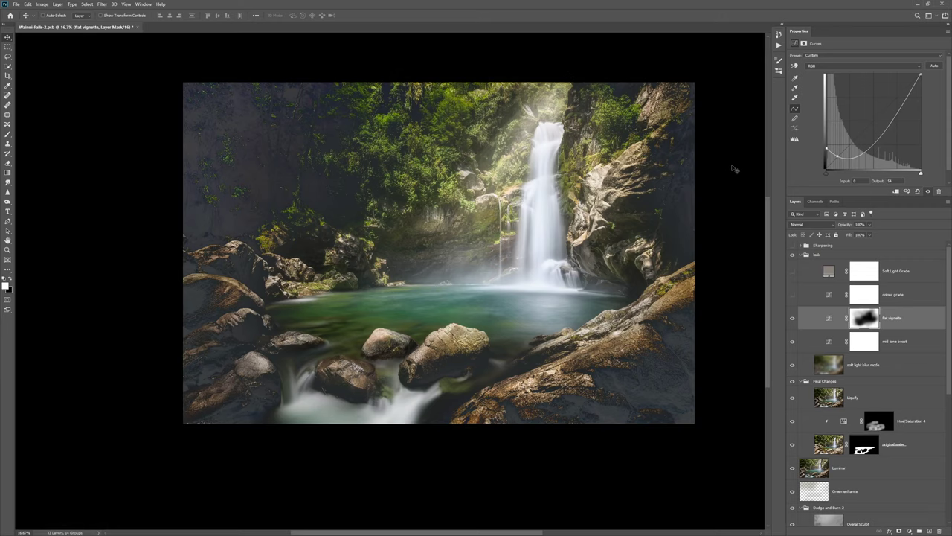
Lower the flat vignette curve's shadow output to about 15
scroll(669, 223, up, 1)
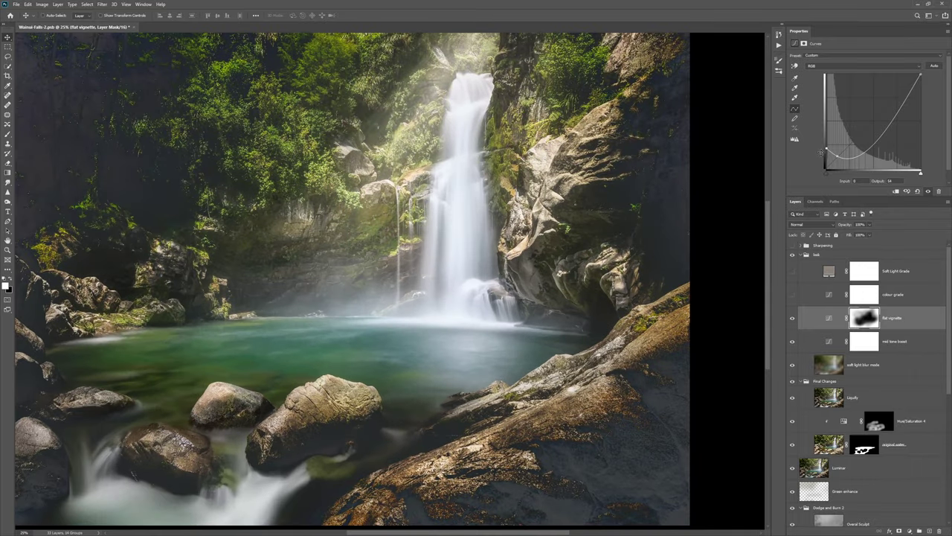
drag(825, 149, 816, 160)
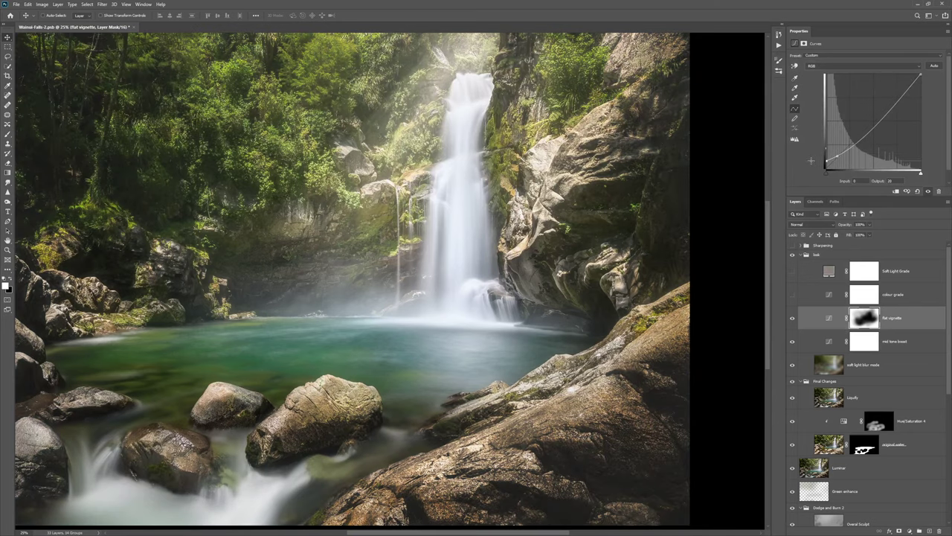
drag(810, 162, 809, 165)
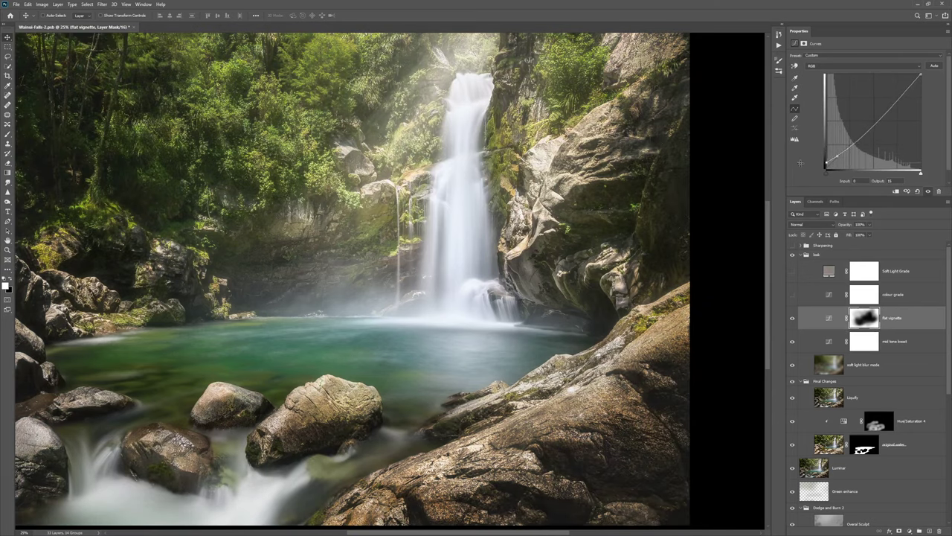
Toggle the flat vignette repeatedly to compare, leaving it switched on
click(792, 319)
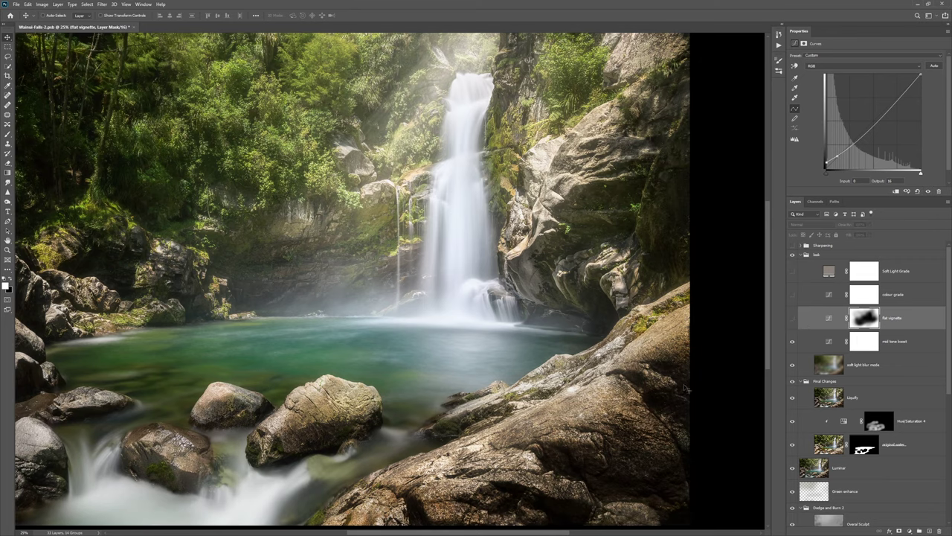
click(793, 320)
click(793, 320)
click(793, 319)
click(793, 319)
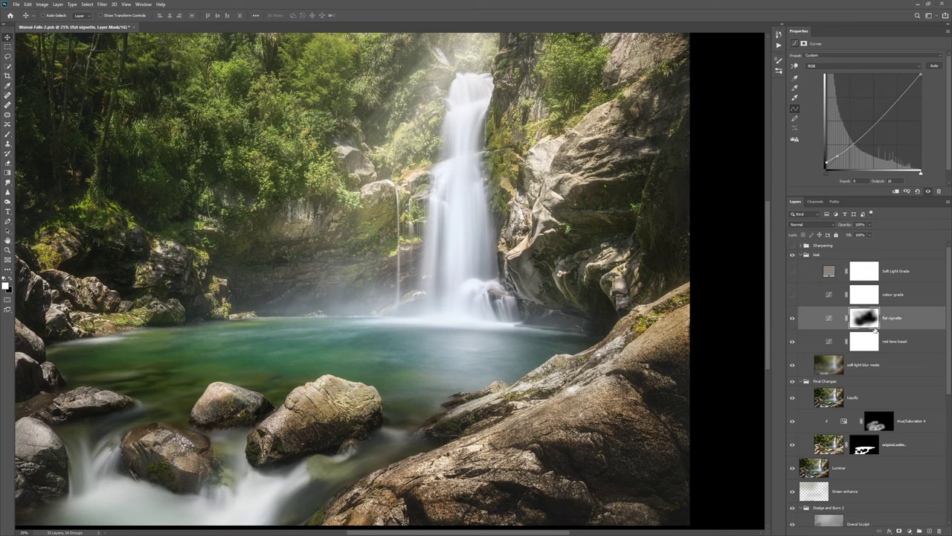
click(792, 318)
click(793, 318)
click(792, 317)
click(792, 318)
click(793, 318)
Zoom out, then set the pasteboard to Medium Gray and then back to custom white
key(ctrl+minus)
right_click(684, 238)
click(715, 261)
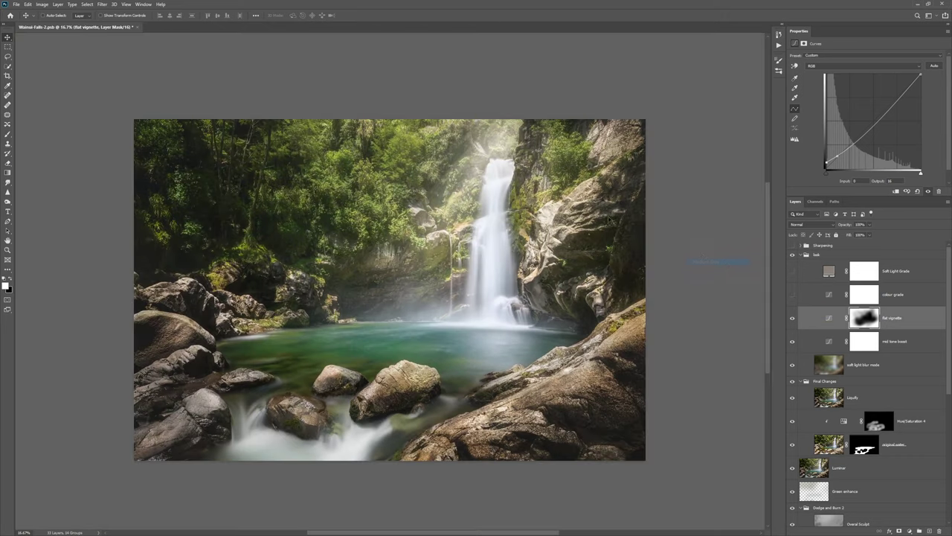
right_click(711, 230)
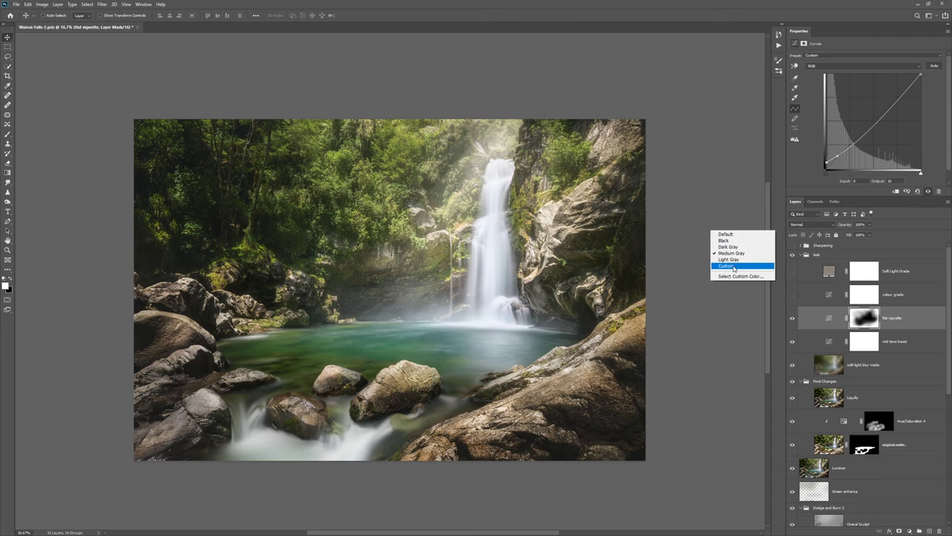
click(736, 264)
Show the colour grade layer's Curves settings in Properties
scroll(685, 268, up, 2)
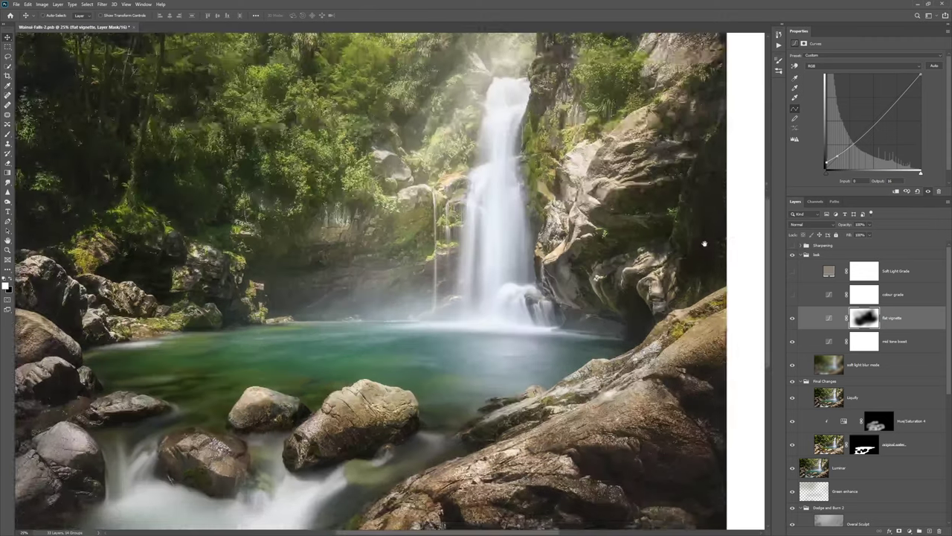
scroll(684, 244, down, 2)
scroll(678, 251, up, 1)
scroll(677, 255, down, 1)
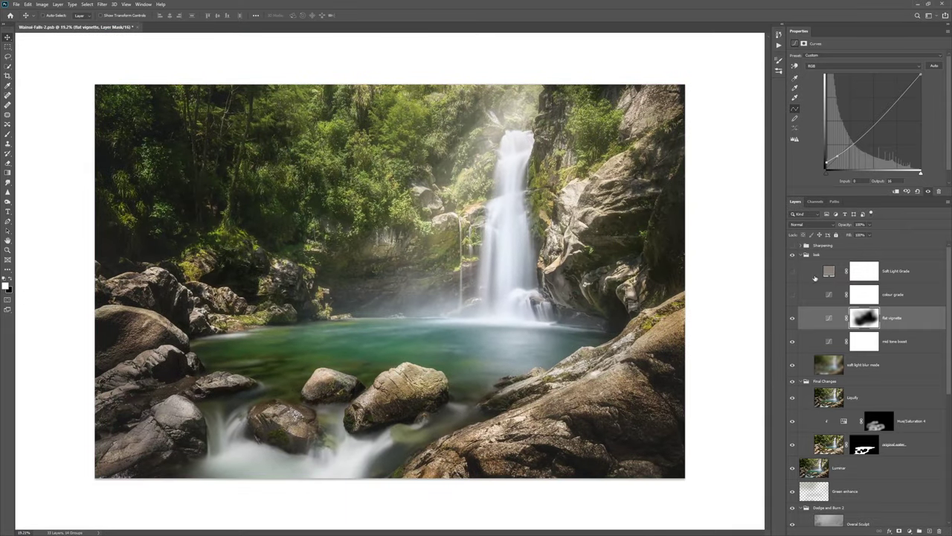
click(907, 296)
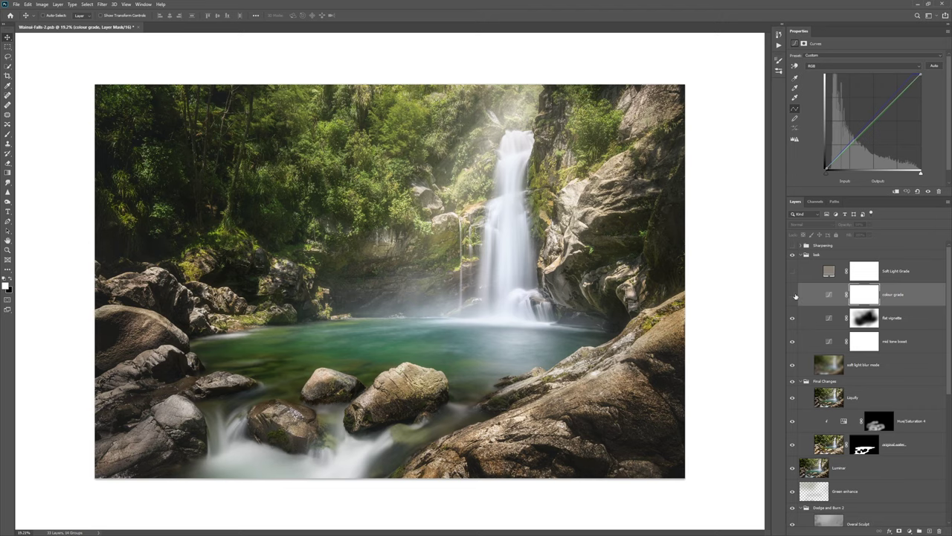
Compare the colour grade layer on and off, then lift the RGB curve to brighten the photo
click(793, 295)
click(793, 295)
click(830, 296)
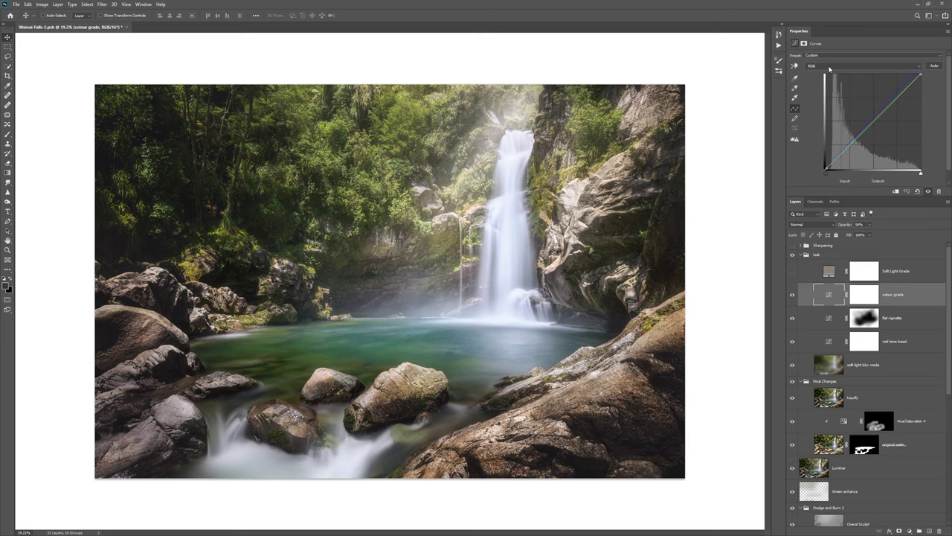
mouse_move(874, 121)
mouse_down()
mouse_move(863, 105)
mouse_move(871, 119)
mouse_up()
Switch the curve to the Blue channel and push more blue into the highlights
click(862, 65)
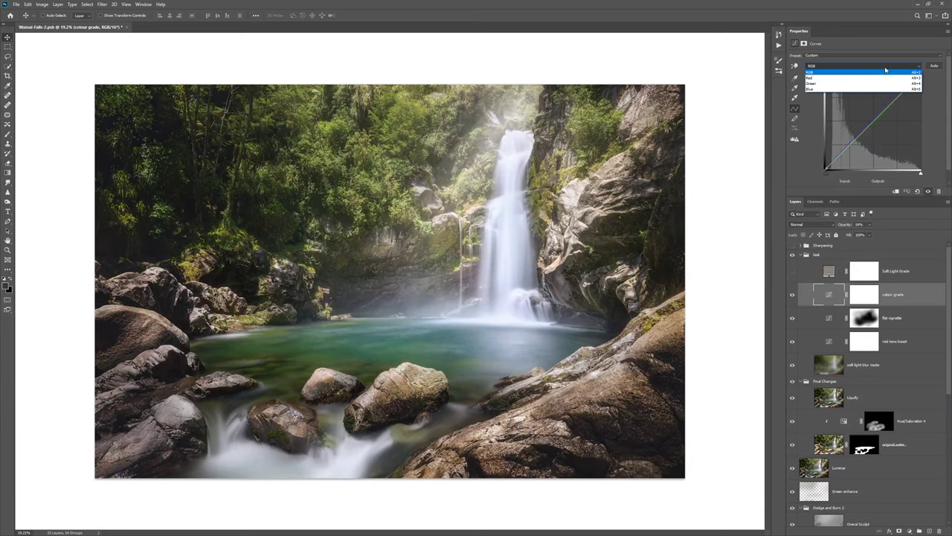
click(829, 75)
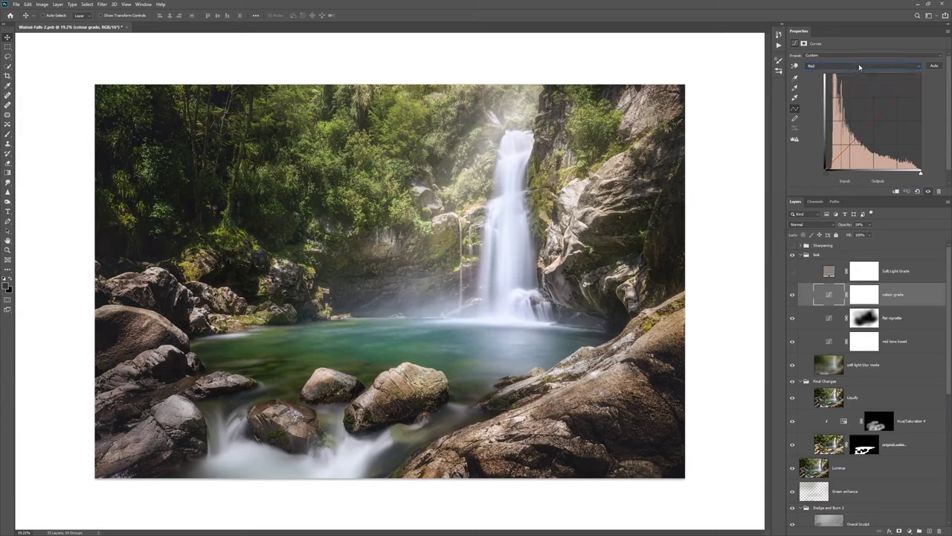
click(860, 67)
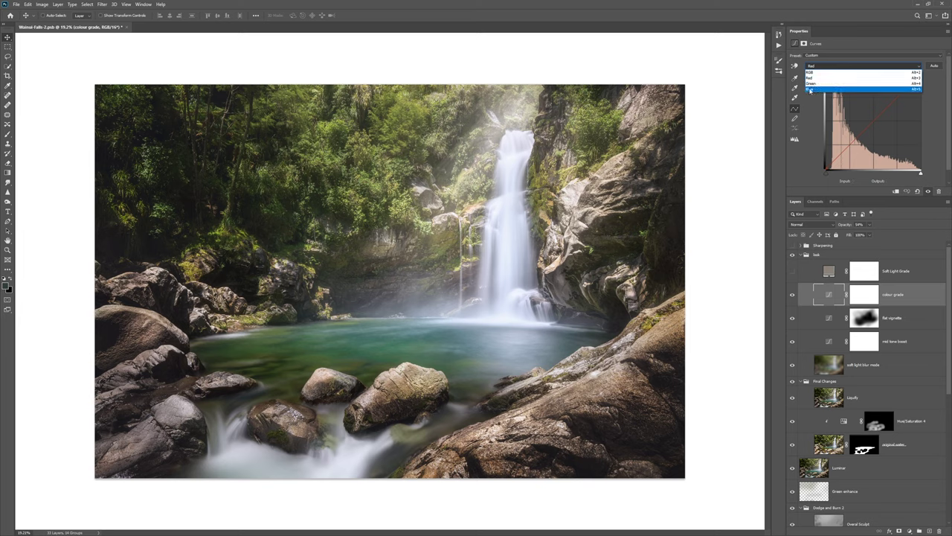
click(824, 88)
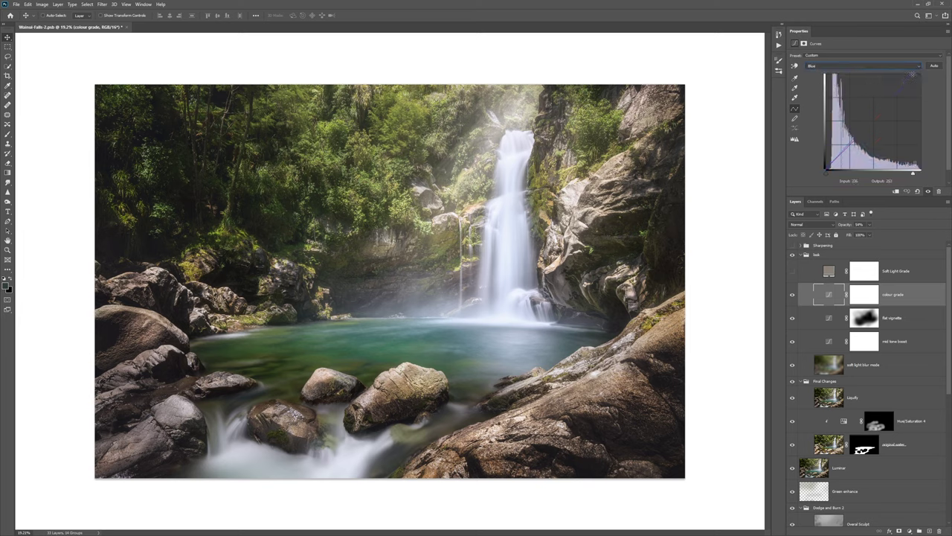
drag(912, 74, 850, 62)
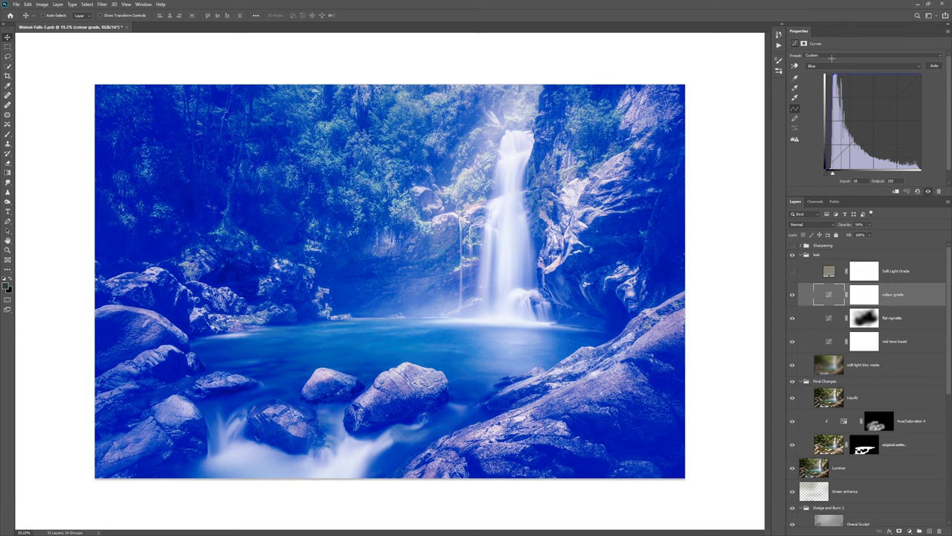
mouse_move(849, 62)
mouse_down()
mouse_move(843, 56)
mouse_move(911, 55)
mouse_up()
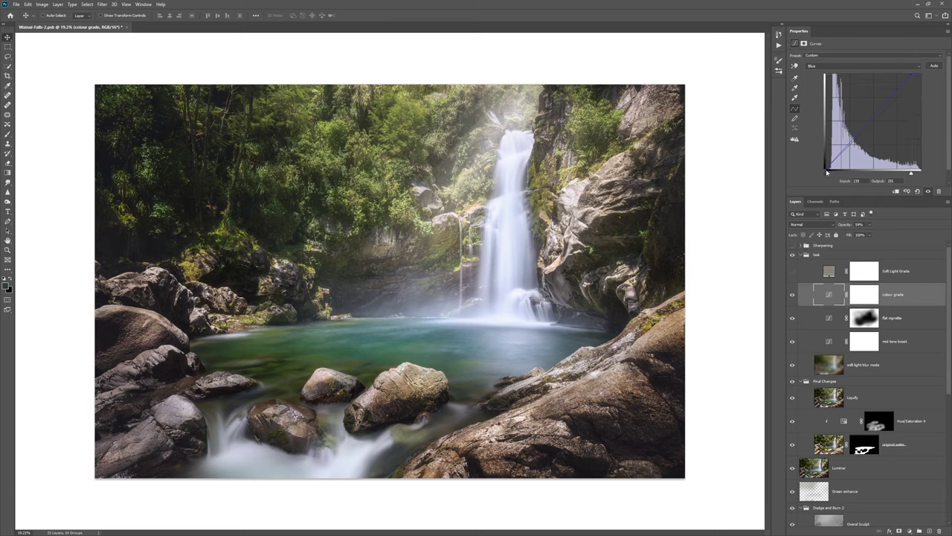
Raise the Blue curve's black point for cool shadows, compare, then select Soft Light Grade
drag(826, 170, 817, 156)
drag(817, 156, 813, 155)
click(790, 296)
click(791, 295)
click(898, 276)
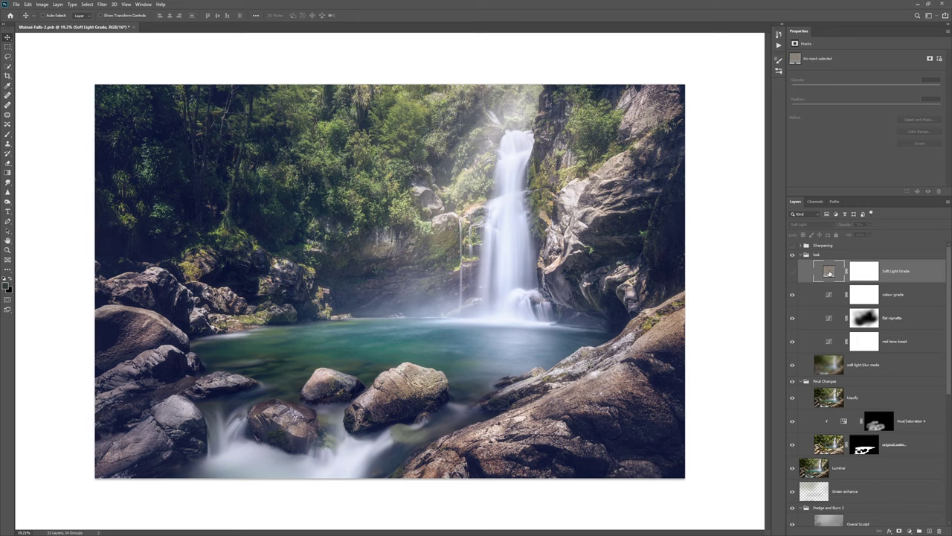
Toggle the Soft Light Grade fill layer on and off to compare its effect
double_click(829, 273)
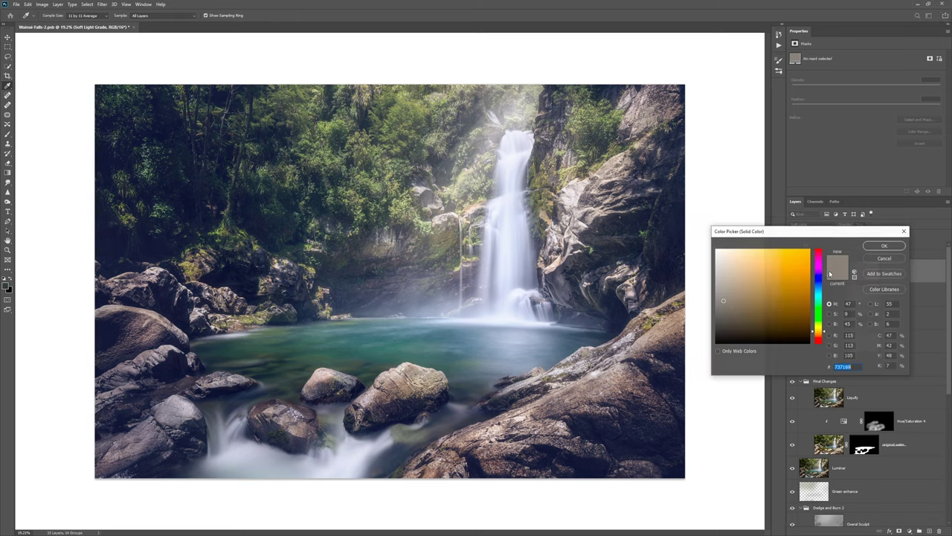
click(874, 248)
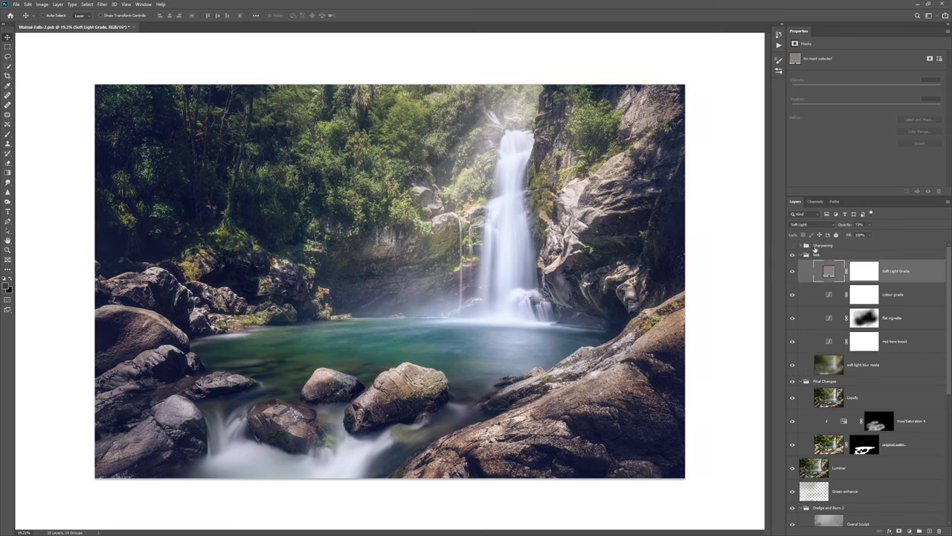
click(792, 272)
click(793, 272)
click(791, 272)
click(791, 272)
In the Soft Light Grade Color Picker, try orange and then a bright saturated magenta
double_click(832, 272)
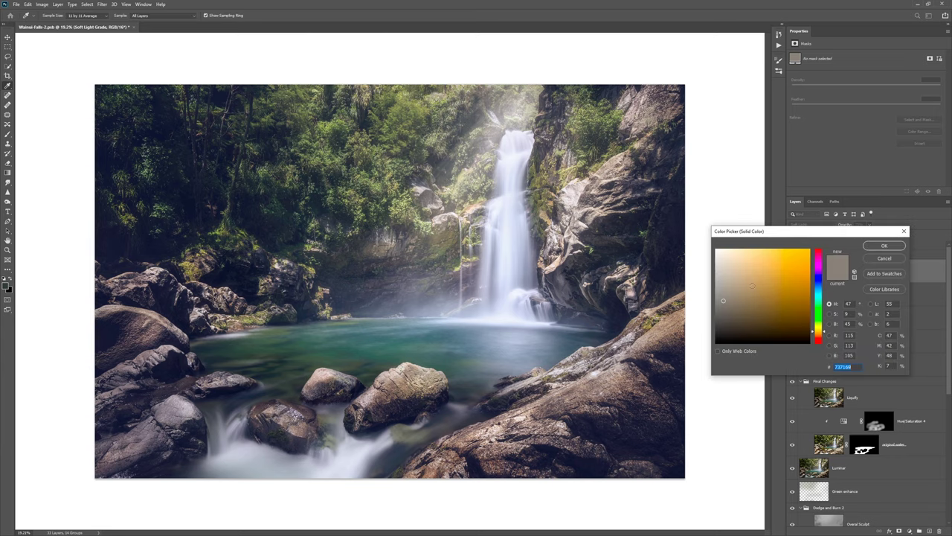
click(793, 268)
click(819, 258)
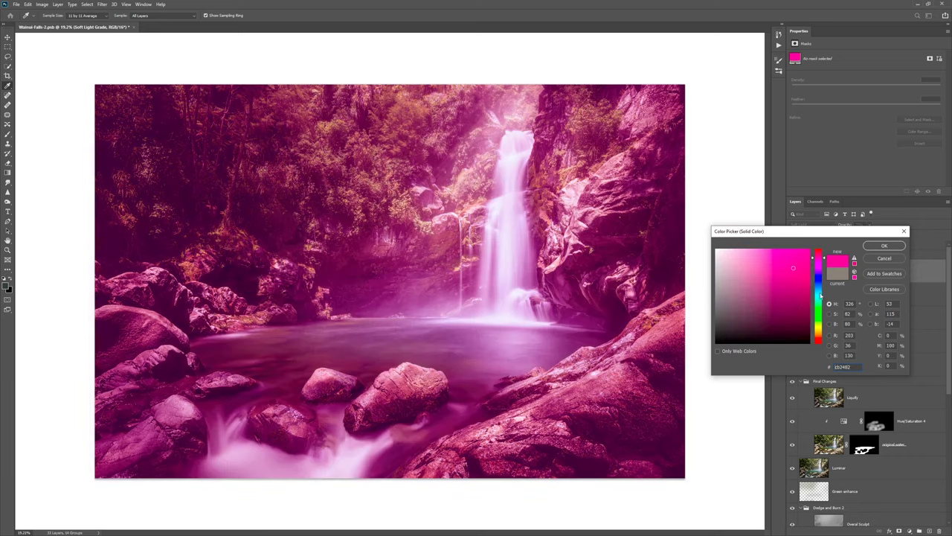
drag(790, 303, 793, 318)
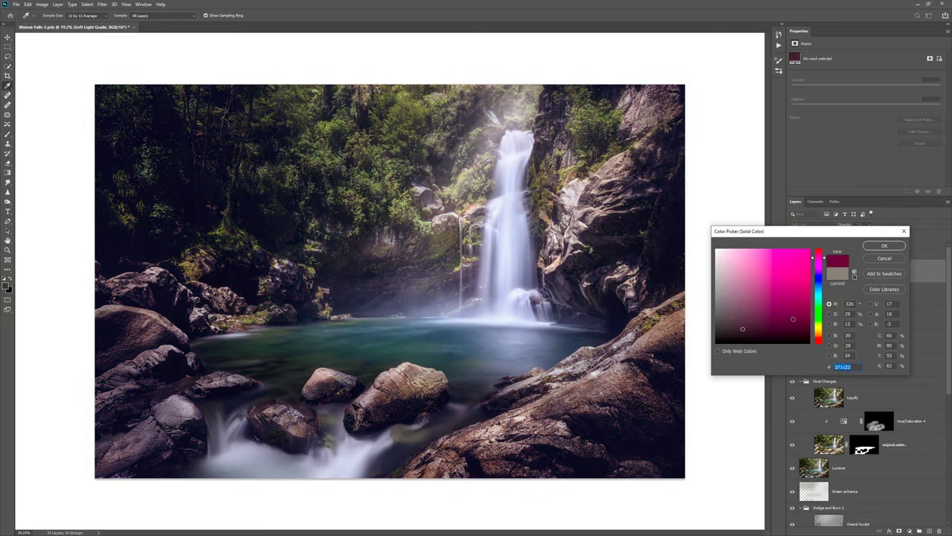
click(809, 280)
mouse_move(836, 253)
mouse_down()
mouse_move(825, 259)
mouse_move(824, 301)
mouse_up()
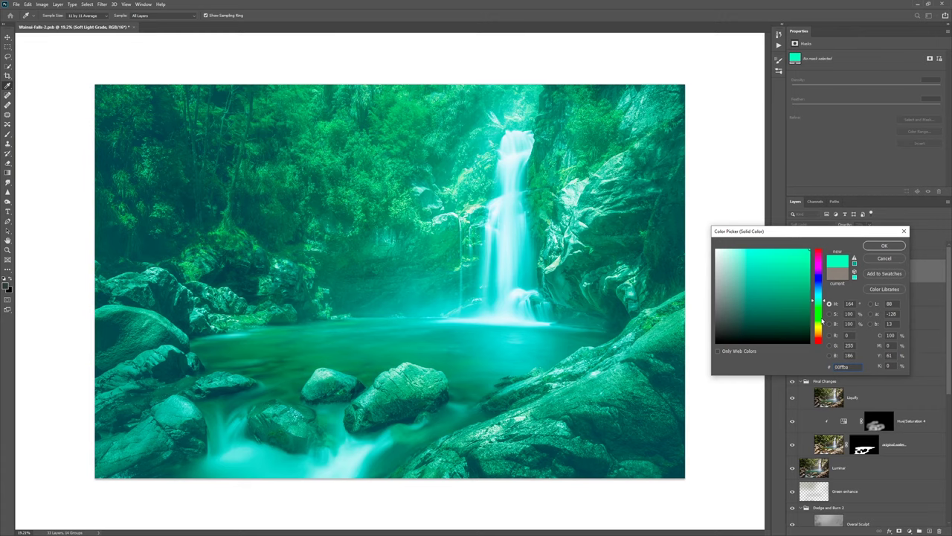
Try golden yellow and orange fill hues, ending on pure white
drag(823, 322, 823, 332)
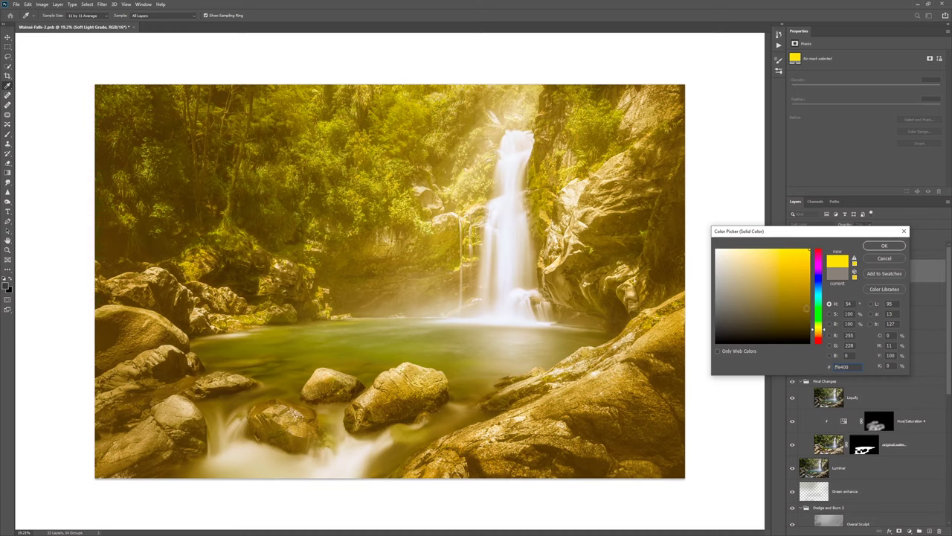
drag(814, 329, 826, 332)
drag(824, 335, 824, 336)
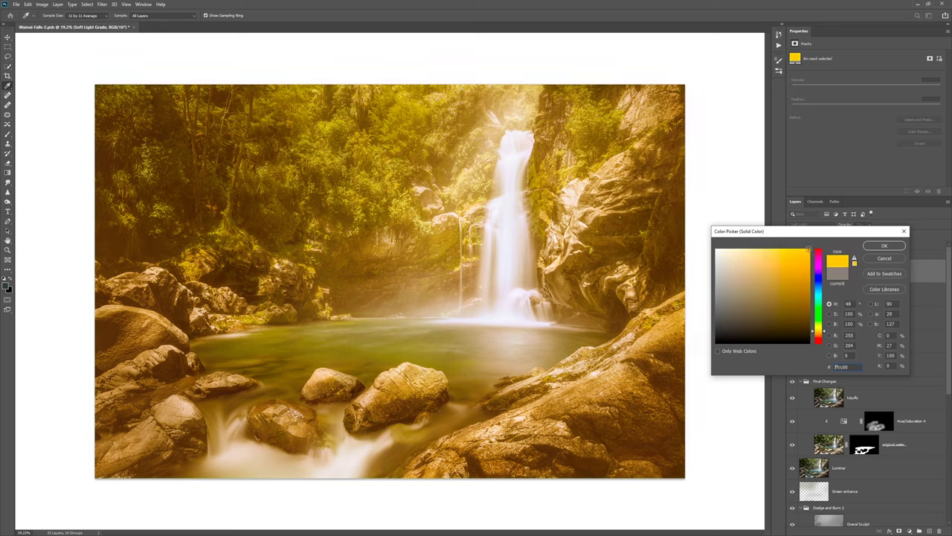
drag(808, 249, 714, 237)
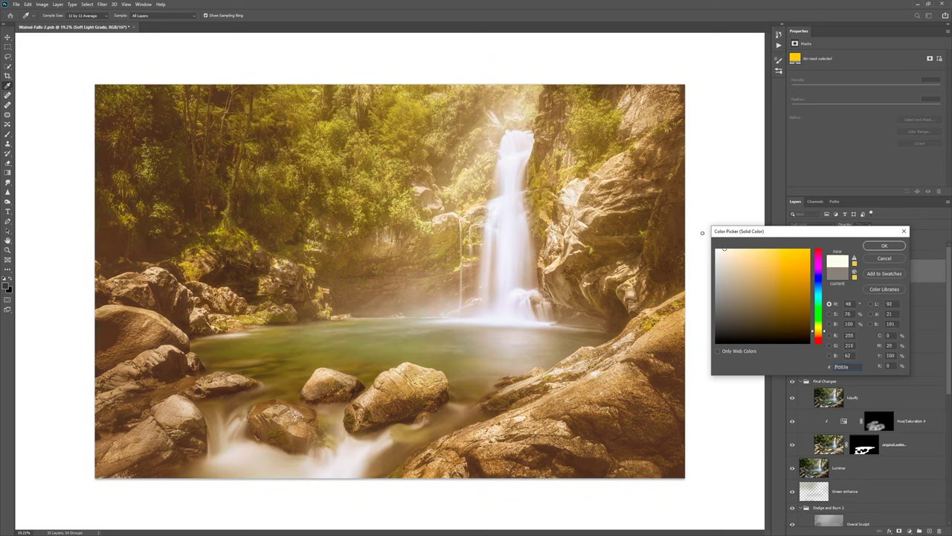
drag(716, 250, 715, 248)
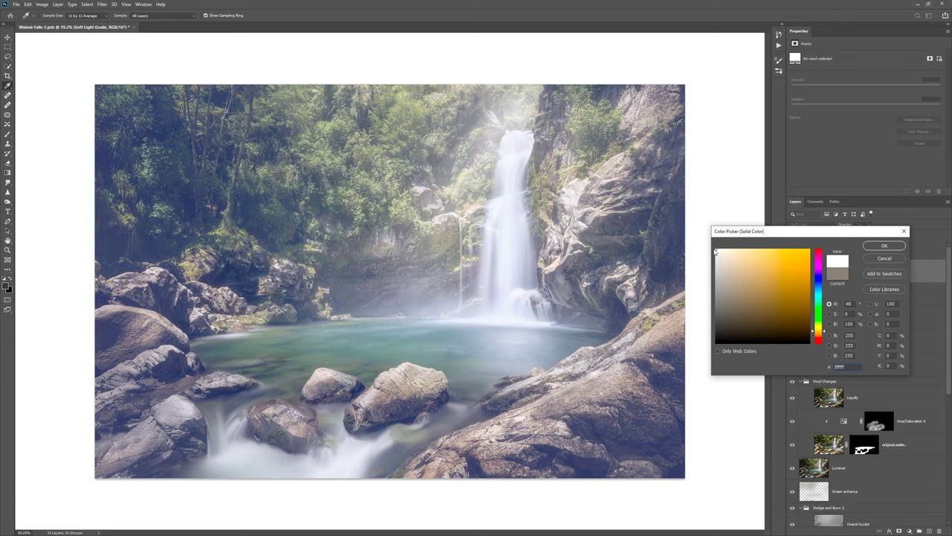
Test golden yellow, near-black, pale yellow and a darker muted tan for the fill
mouse_move(715, 251)
mouse_down()
mouse_move(813, 241)
mouse_move(741, 239)
mouse_up()
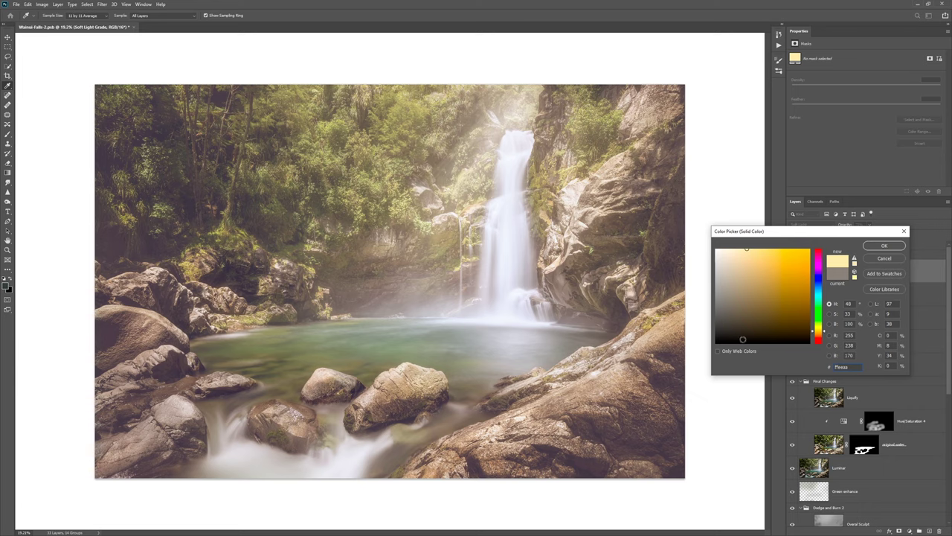
click(749, 342)
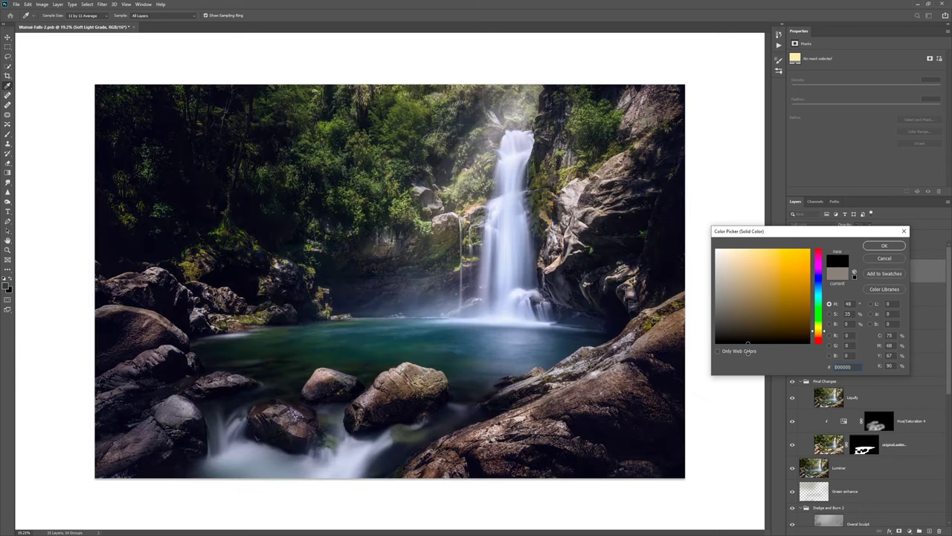
click(747, 238)
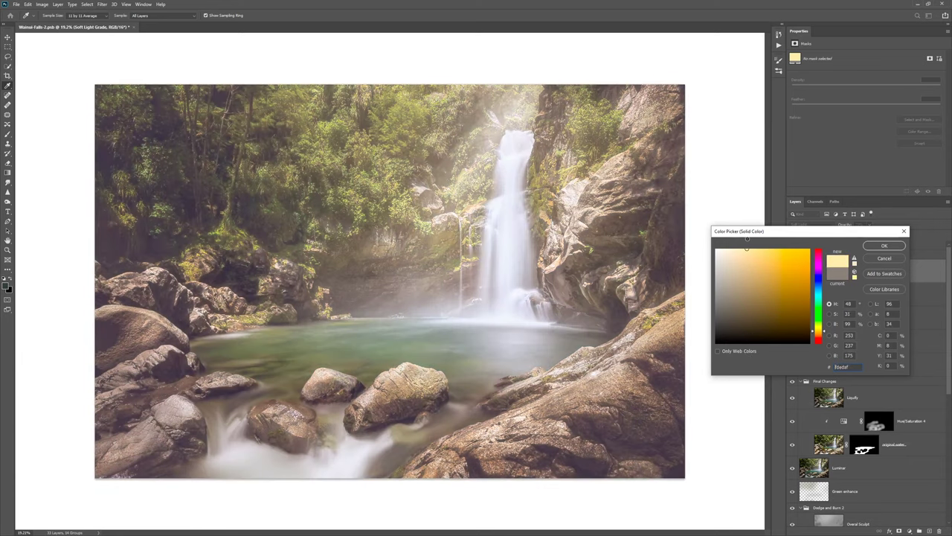
mouse_move(747, 254)
mouse_down()
mouse_move(752, 312)
mouse_move(761, 318)
mouse_move(752, 242)
mouse_up()
drag(749, 249, 751, 289)
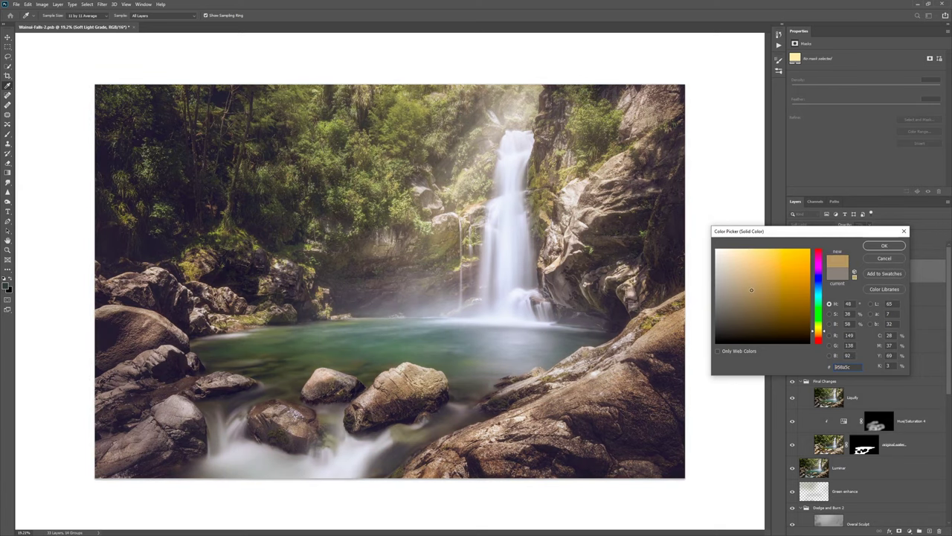
mouse_move(745, 291)
mouse_down()
mouse_move(776, 256)
mouse_move(757, 291)
mouse_up()
Try orange and dark brown, then accept a neutral grey #898989 fill
click(793, 274)
drag(793, 274, 782, 320)
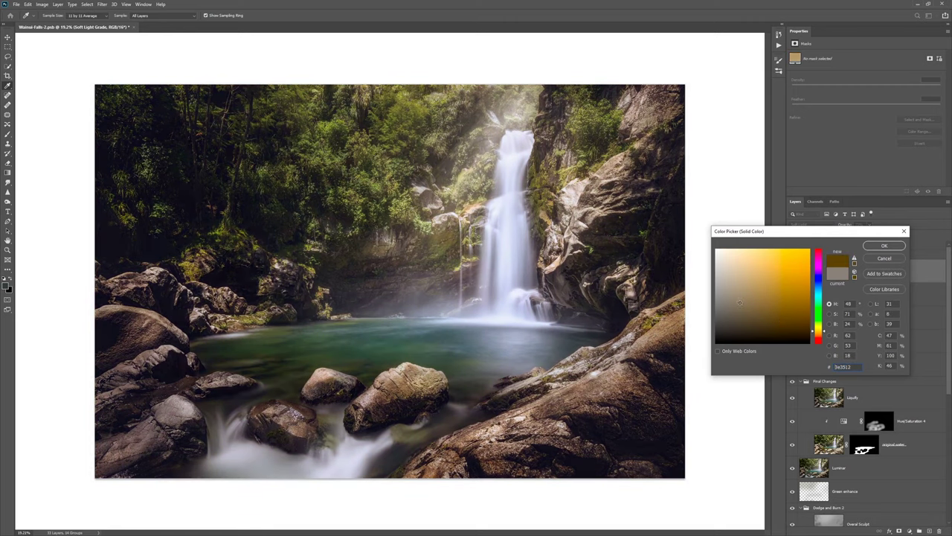
click(729, 292)
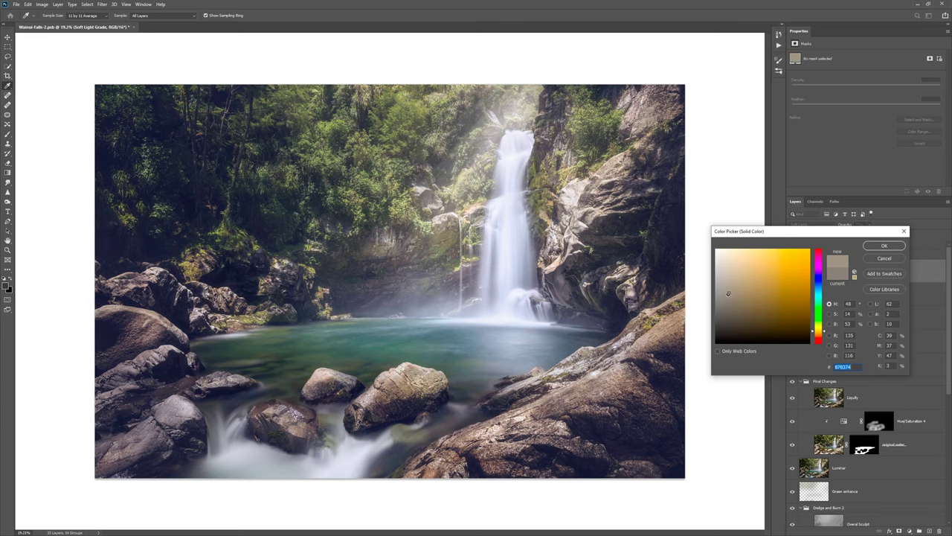
drag(716, 294, 703, 292)
key(Return)
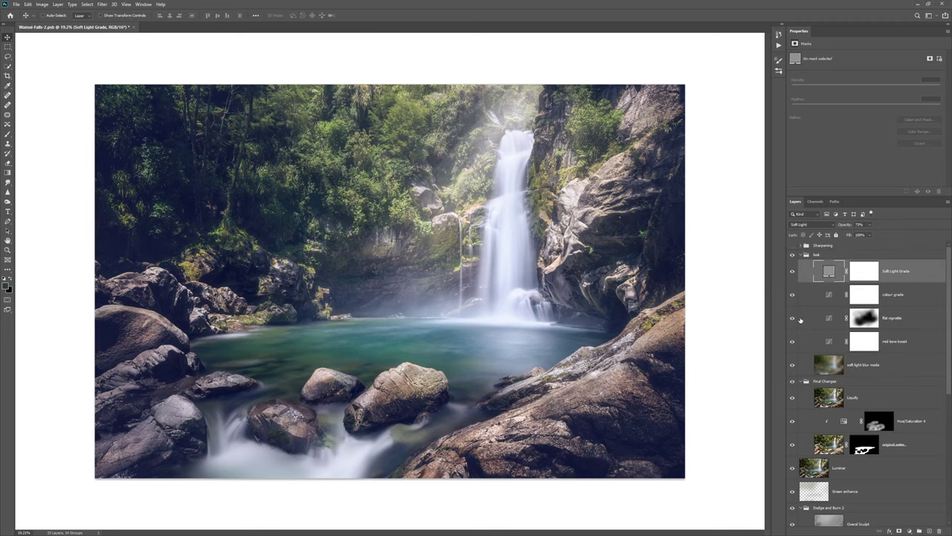
Reopen the Soft Light Grade colour, darken the grey, and try a deep red
double_click(825, 269)
drag(716, 296, 704, 311)
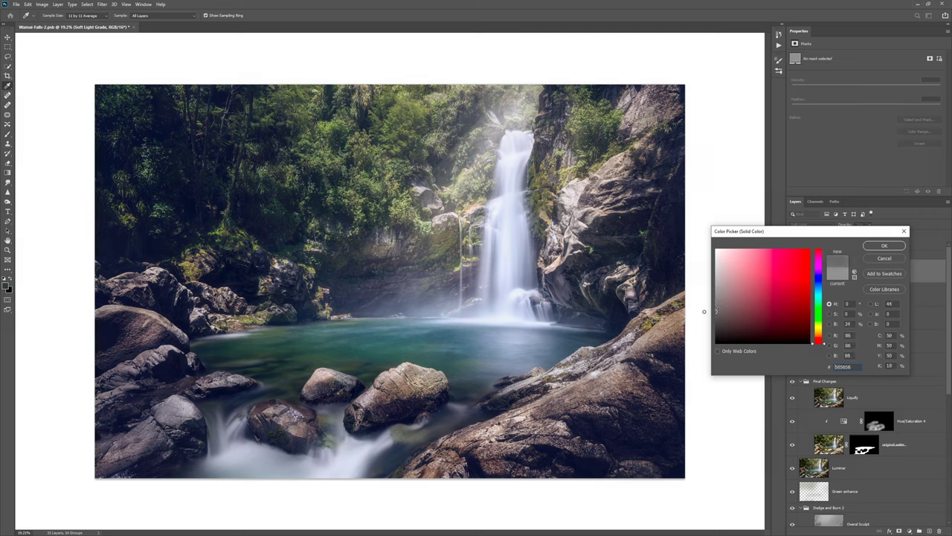
mouse_move(703, 312)
mouse_down()
mouse_move(695, 273)
mouse_move(706, 306)
mouse_up()
drag(708, 305, 746, 310)
drag(747, 310, 821, 320)
Enter hex values 524e44 and ffba00616160, then confirm a muted warm grey fill
text(524e44)
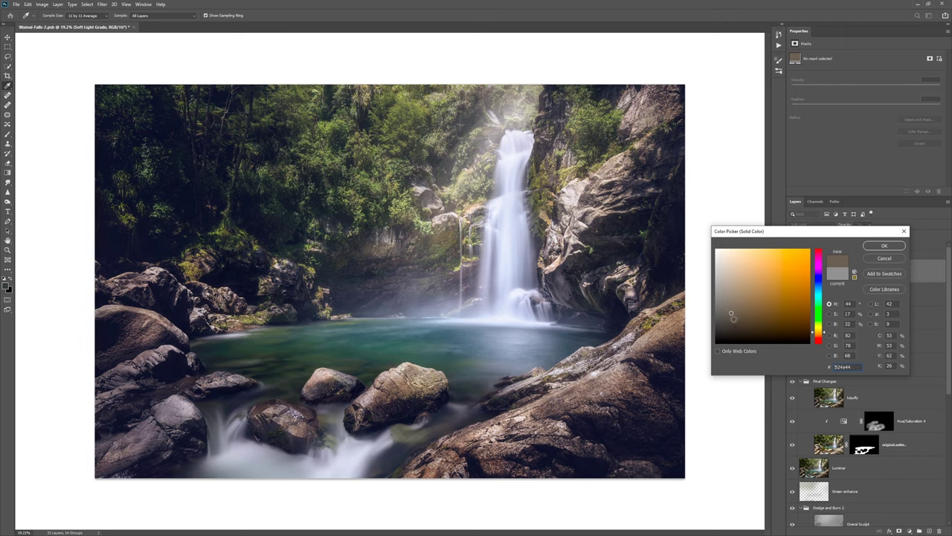
text(ffba00)
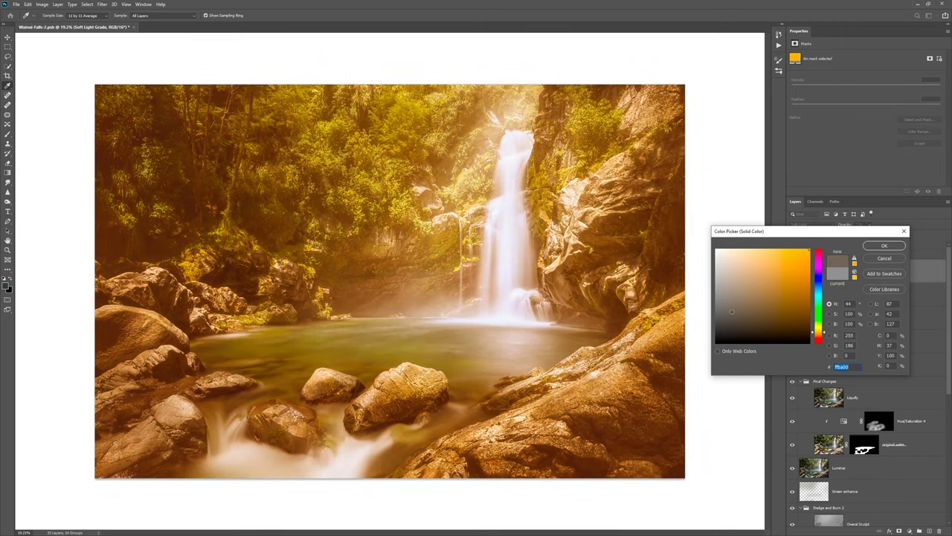
text(616160)
click(732, 307)
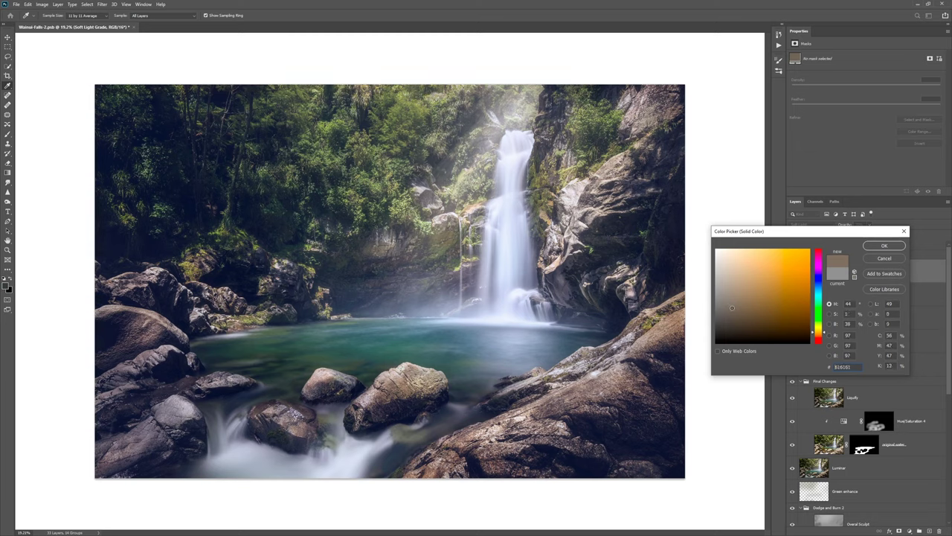
click(884, 246)
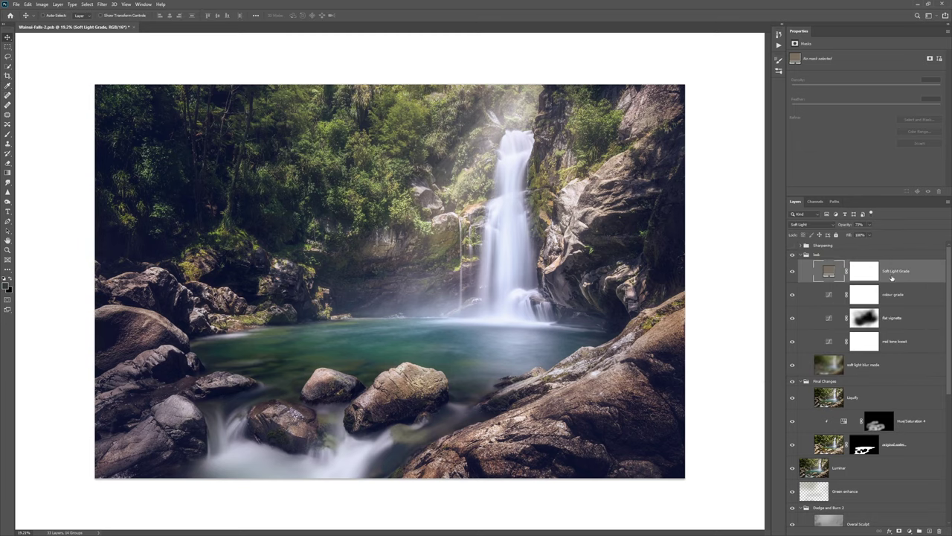
Compare the image with and without the Soft Light Grade layer
click(792, 271)
click(792, 270)
click(792, 271)
click(791, 270)
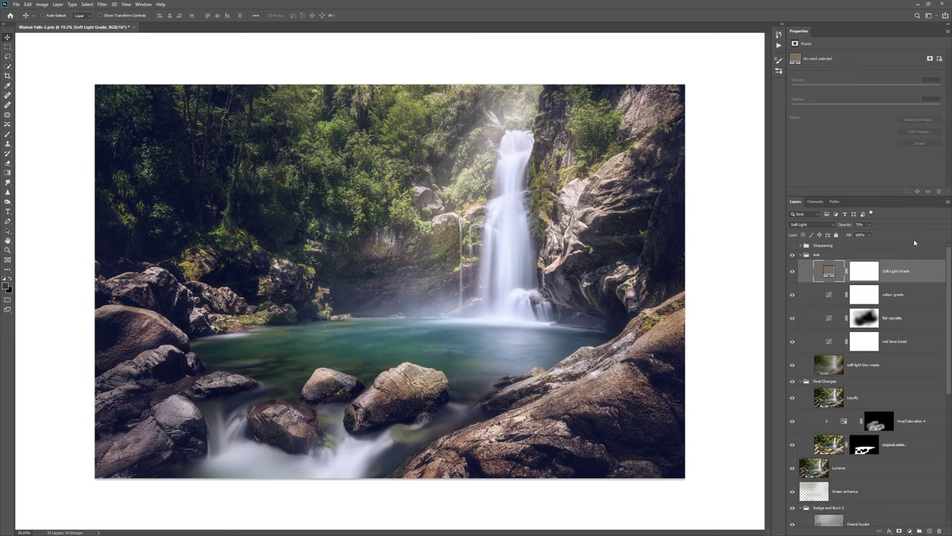
Collapse the look group, expand Sharpening, and select the Layer 8 copy High Pass layer
click(800, 256)
click(802, 255)
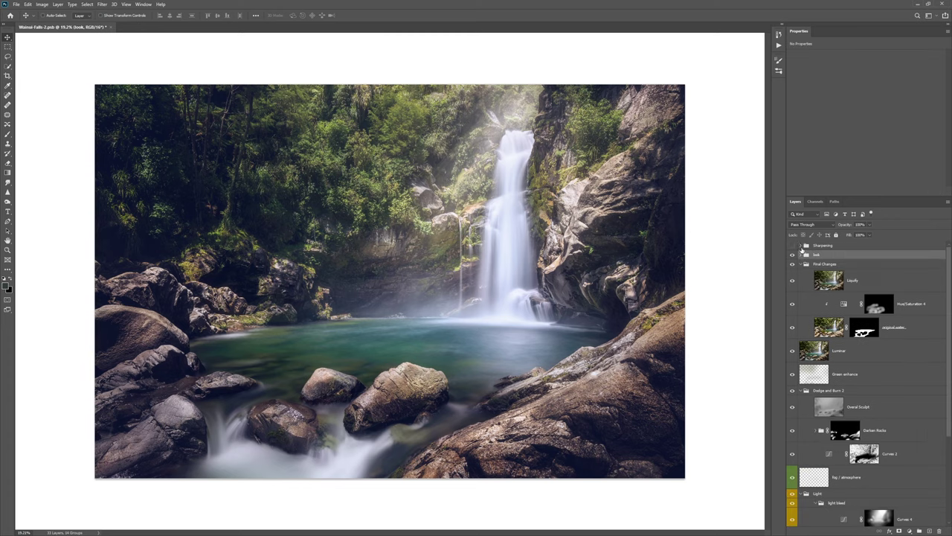
click(800, 245)
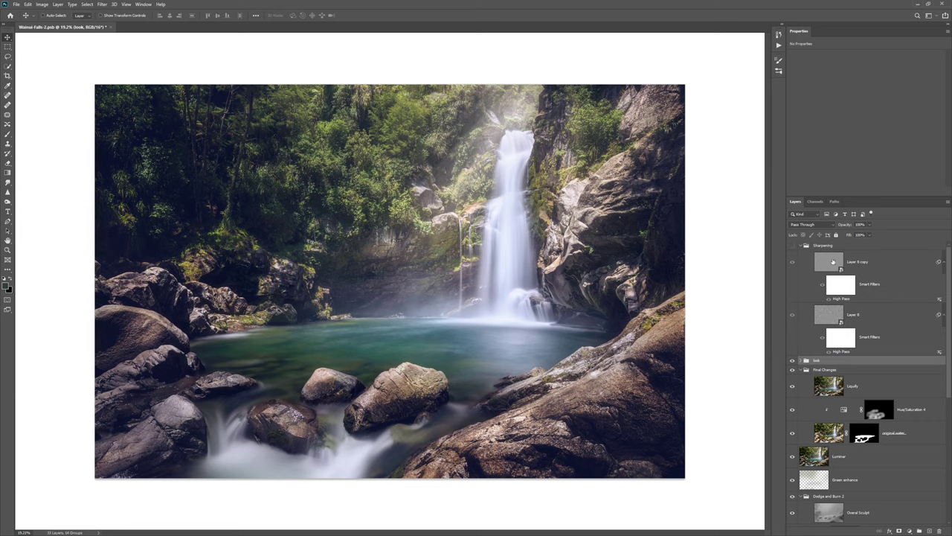
click(848, 262)
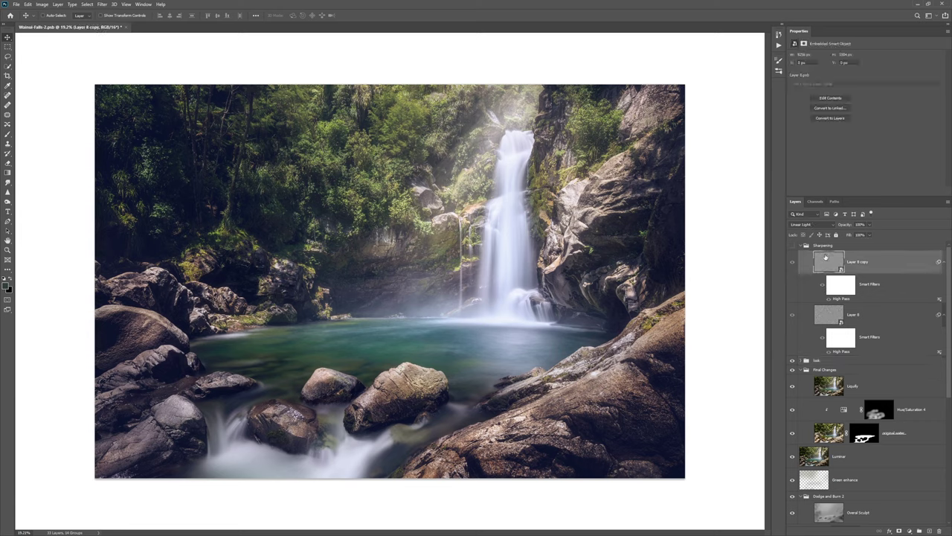
click(802, 246)
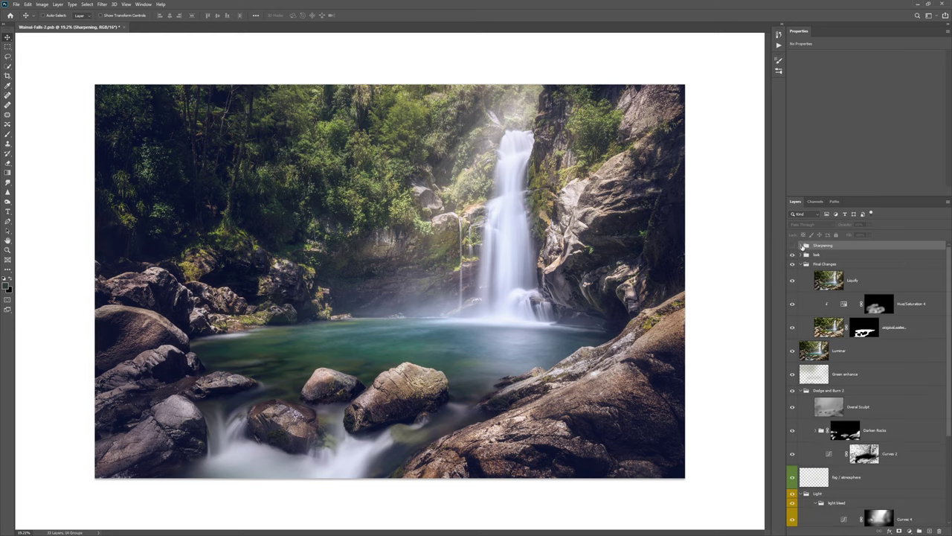
click(802, 246)
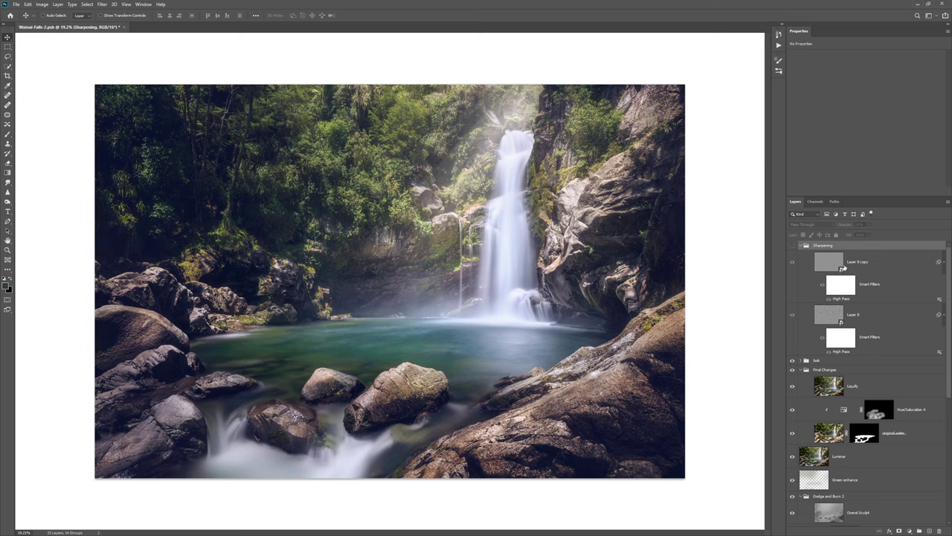
click(836, 262)
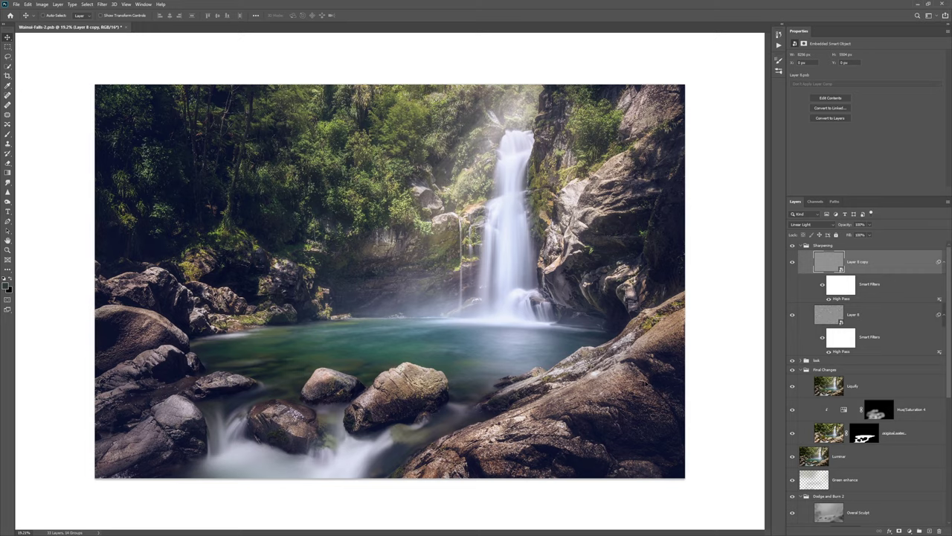
scroll(617, 383, up, 2)
scroll(617, 383, up, 2)
scroll(617, 383, up, 2)
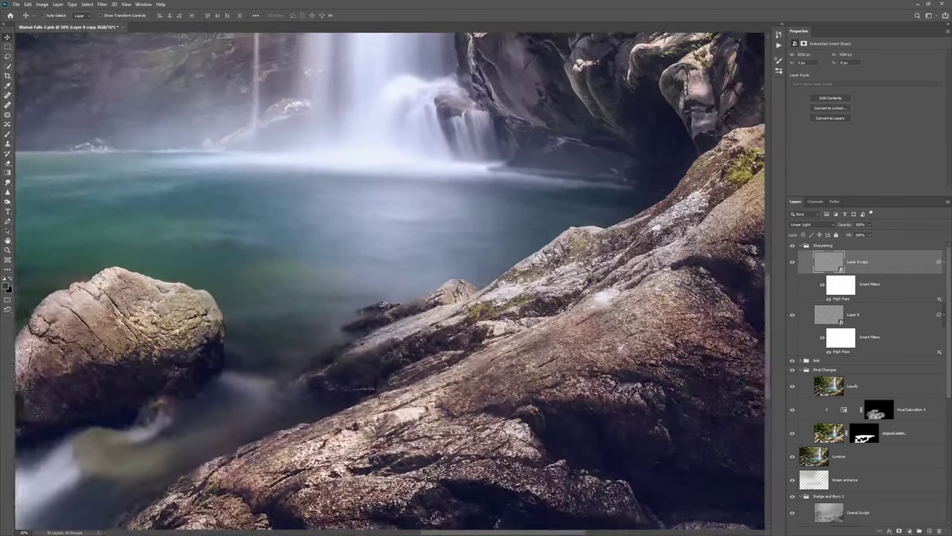
scroll(617, 383, up, 1)
scroll(476, 283, up, 1)
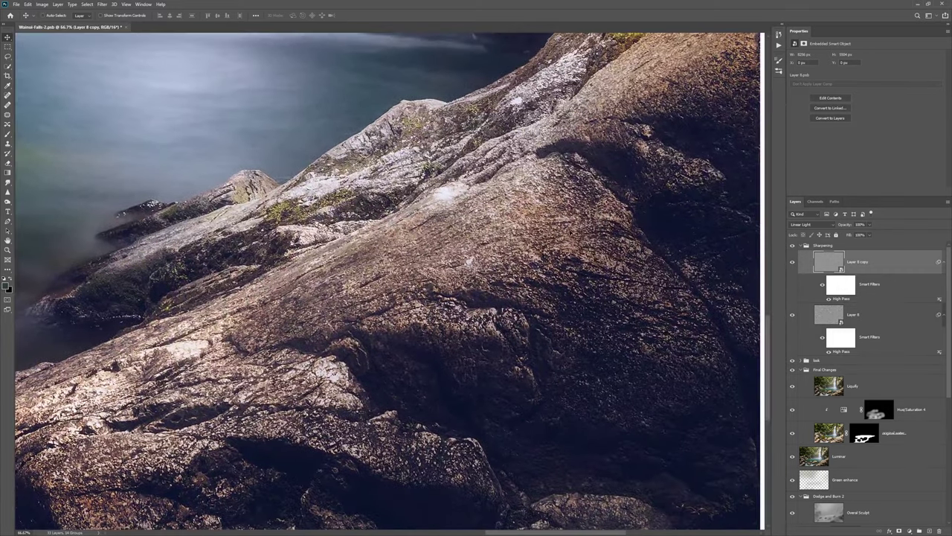
click(792, 262)
click(792, 263)
scroll(408, 170, down, 2)
scroll(402, 182, down, 1)
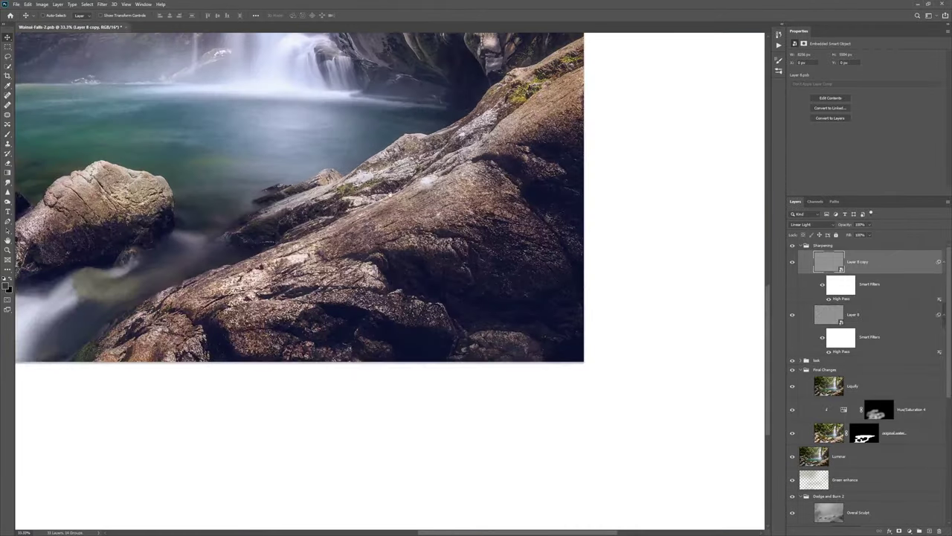
scroll(320, 270, up, 1)
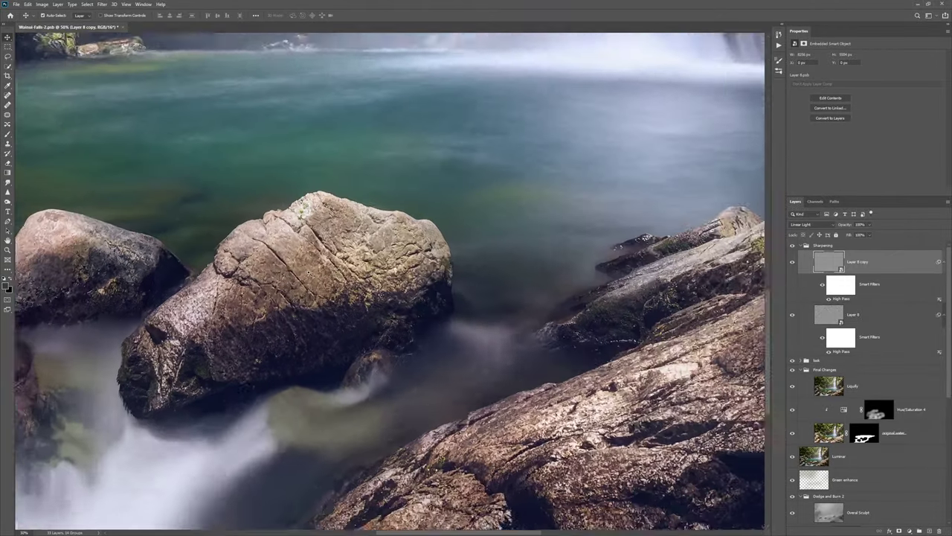
scroll(307, 273, up, 1)
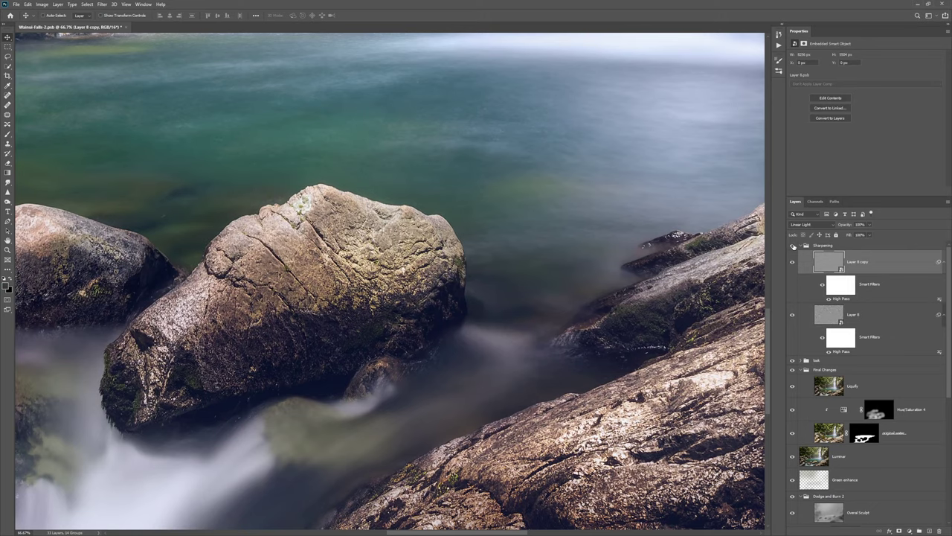
scroll(553, 230, down, 1)
scroll(553, 230, down, 2)
scroll(553, 230, down, 2)
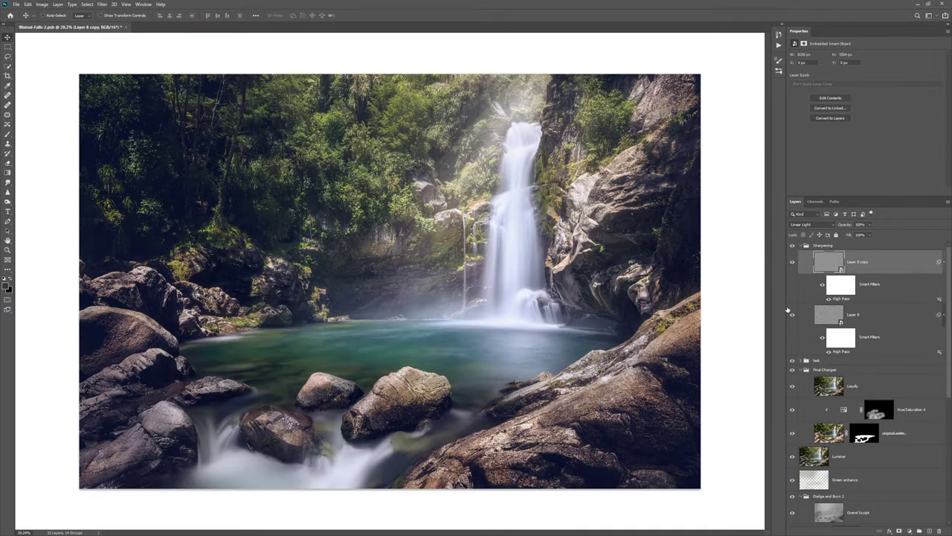
click(801, 246)
scroll(863, 372, down, 5)
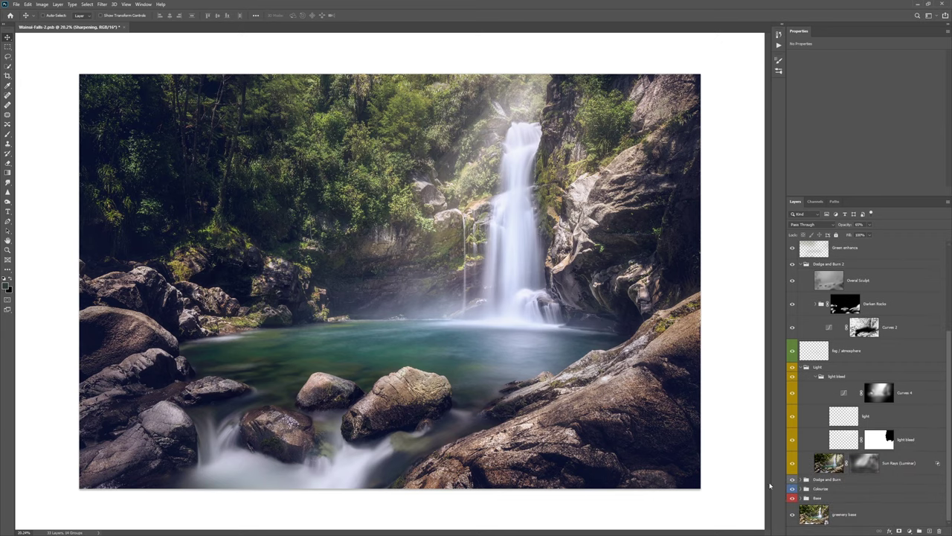
alt+click(792, 518)
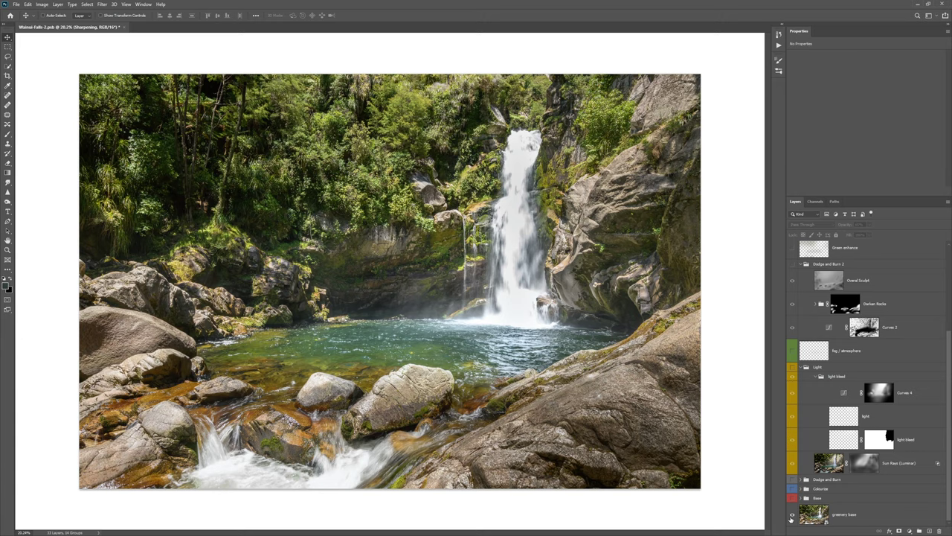
alt+click(791, 518)
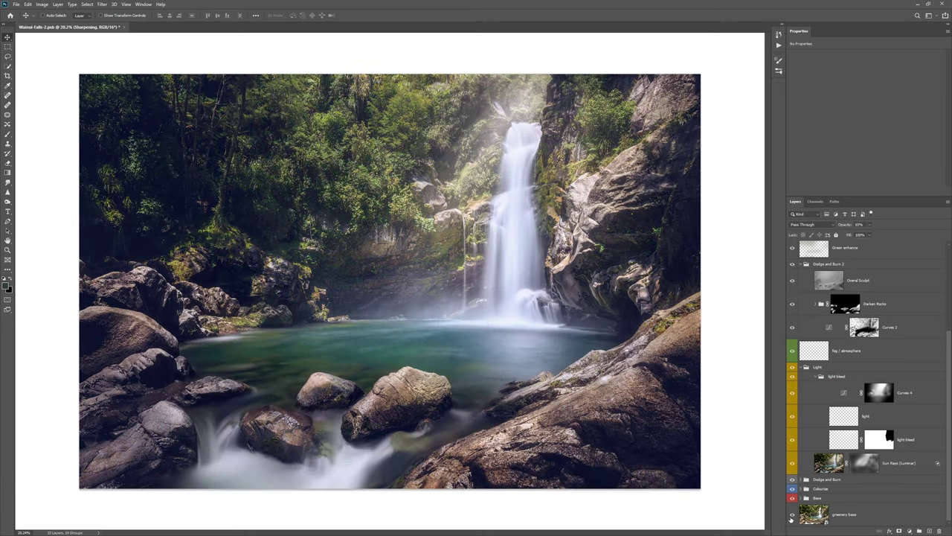
alt+click(791, 517)
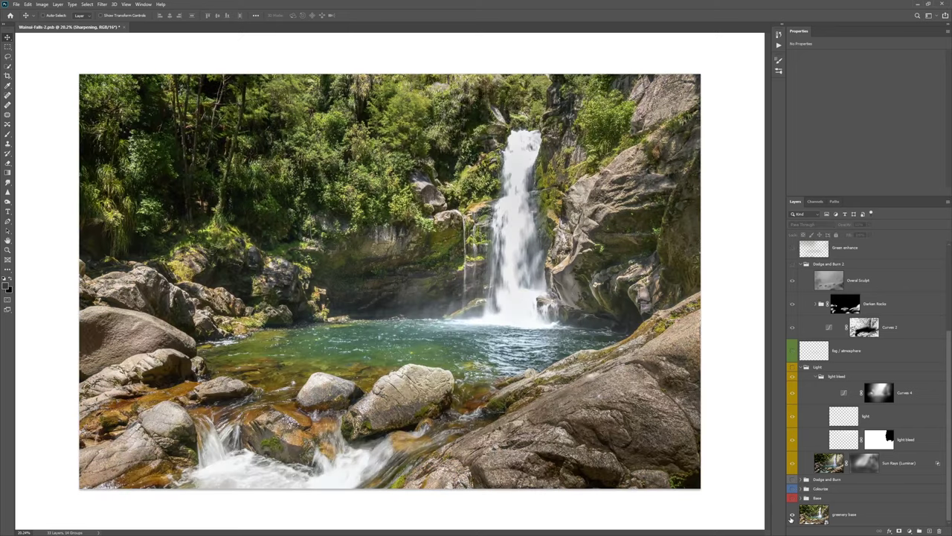
alt+click(791, 517)
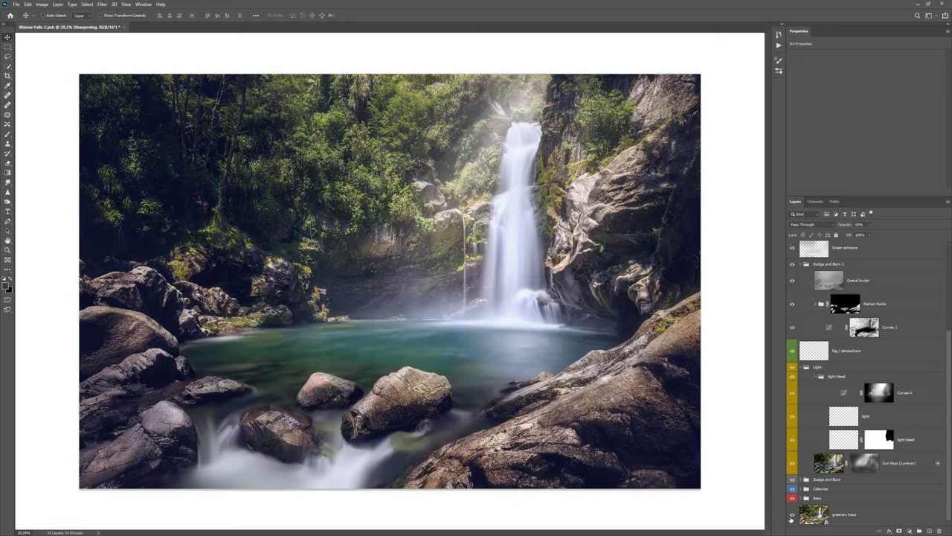
alt+click(792, 518)
alt+click(792, 518)
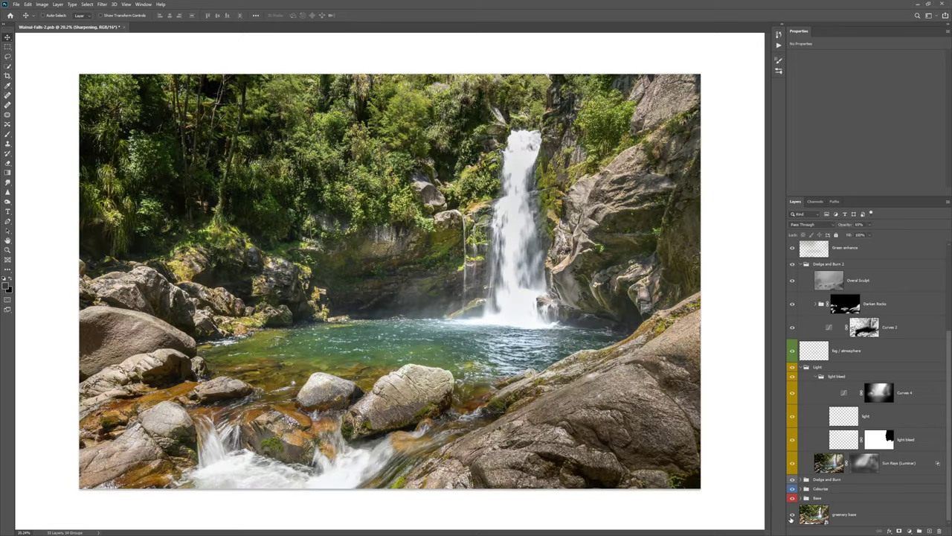